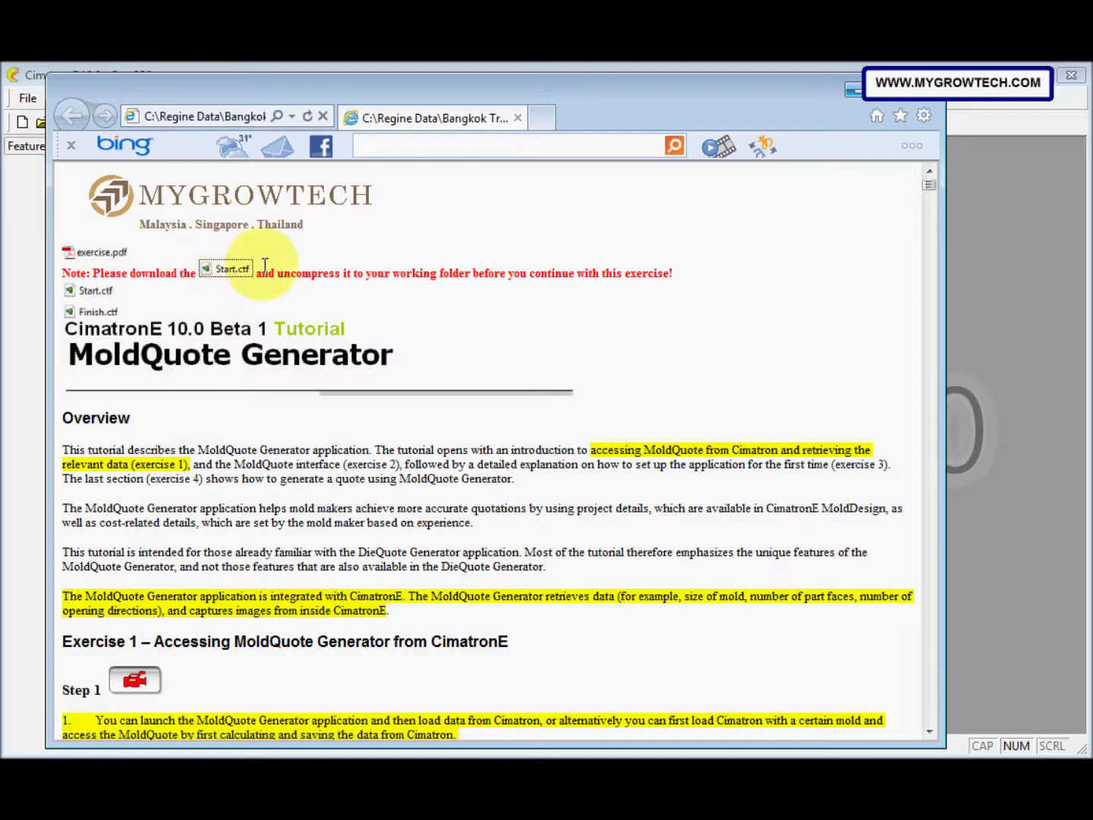
# Cancel saving the Start.ctf download and minimize Internet Explorer to return to CimatronE.
pyautogui.rightClick(239, 270)
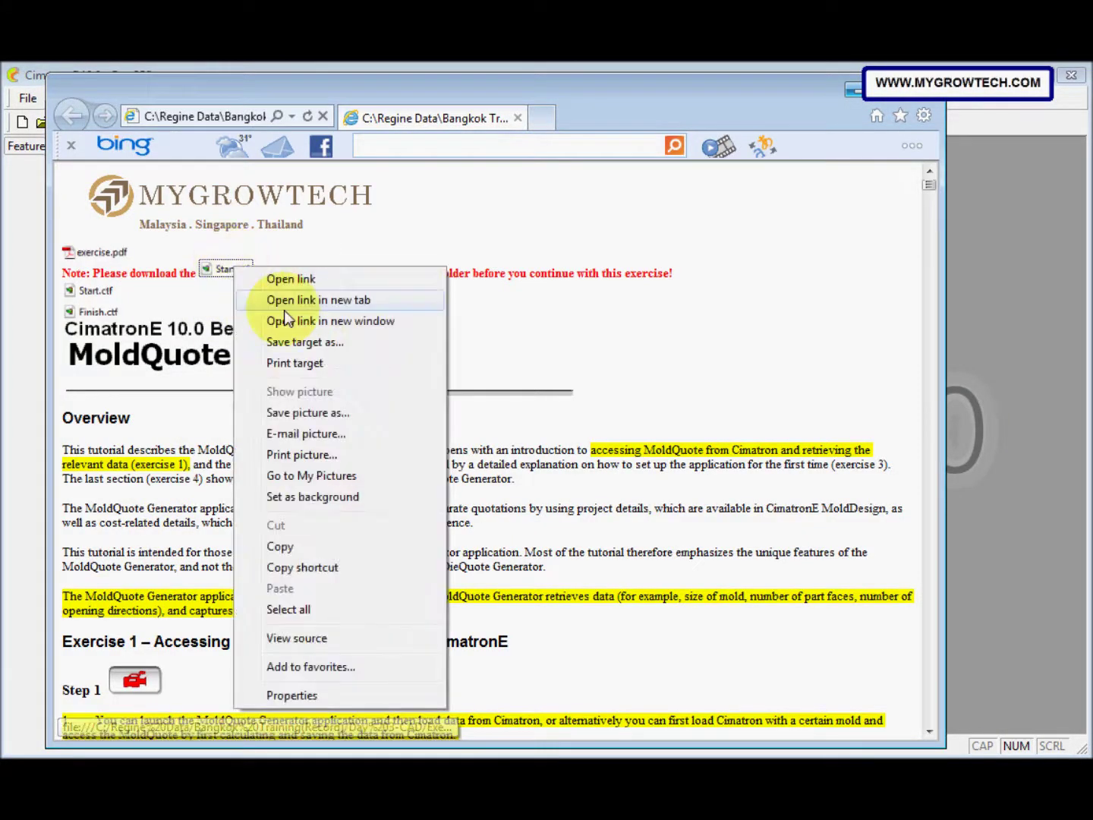
pyautogui.click(305, 346)
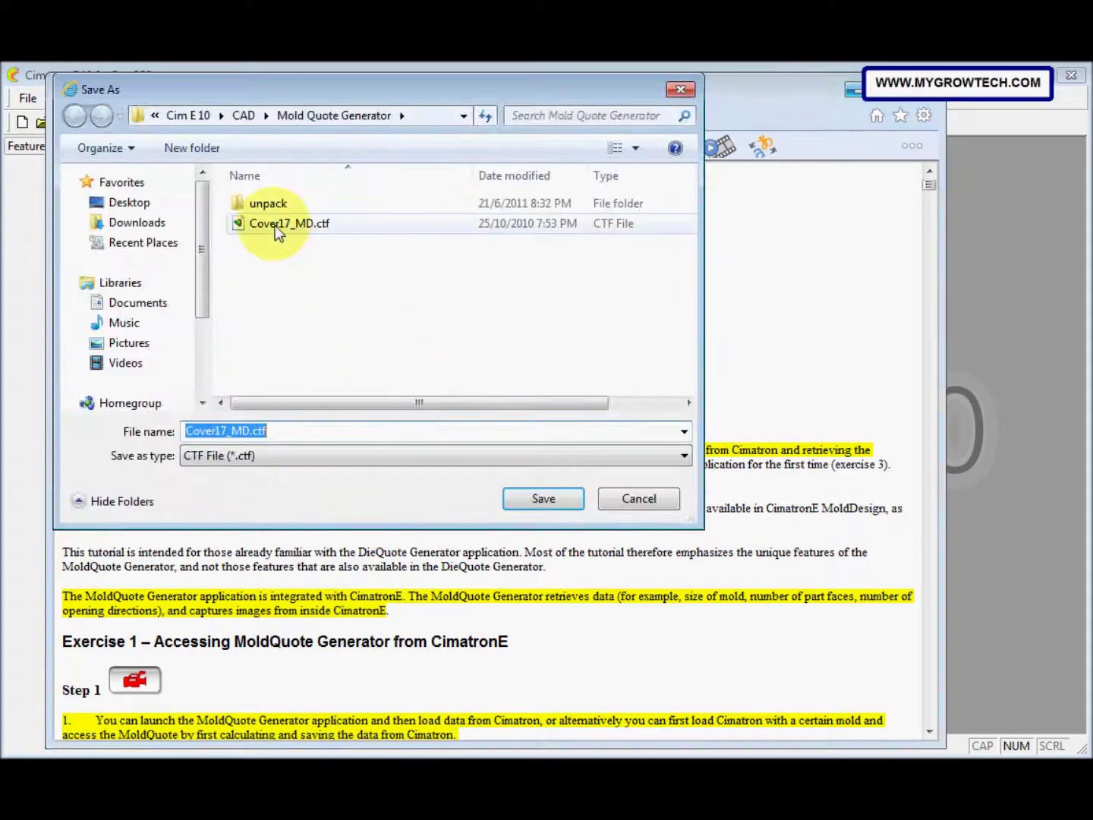
pyautogui.click(627, 502)
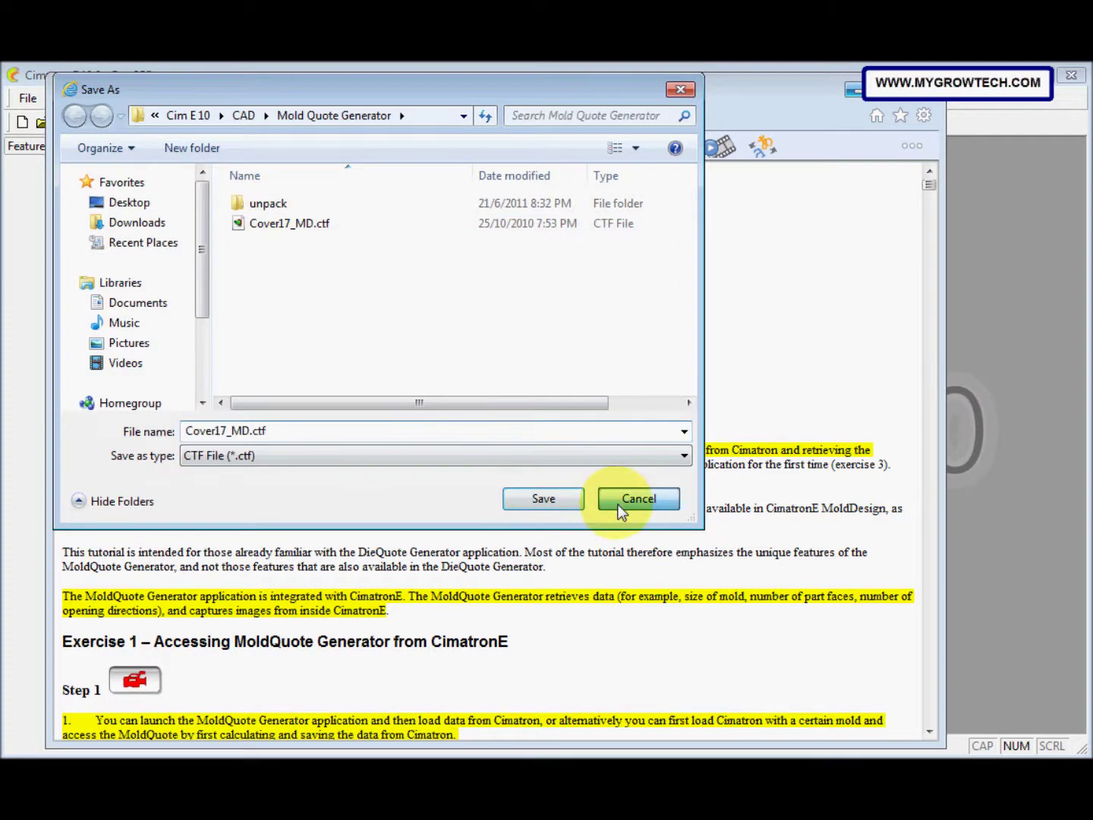
pyautogui.click(858, 96)
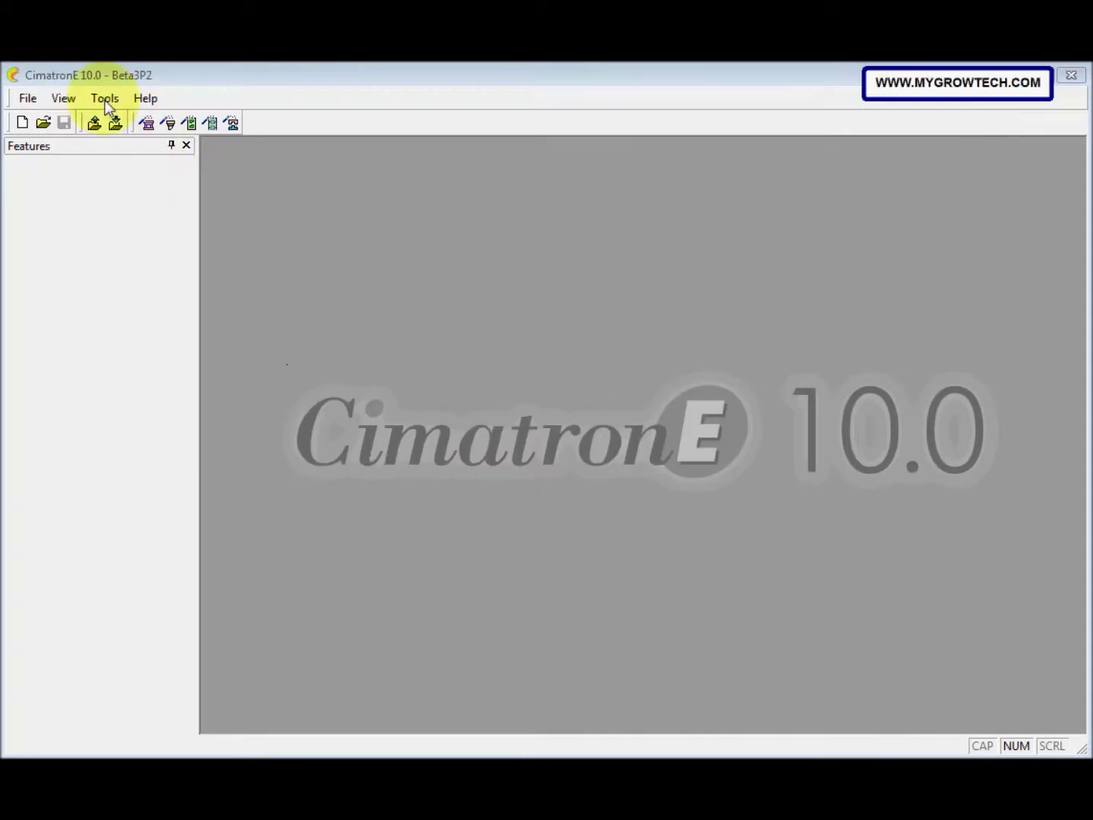
# Start CimZip's unpack command and open the Cover17_MD.ctf archive.
pyautogui.click(28, 99)
pyautogui.click(126, 377)
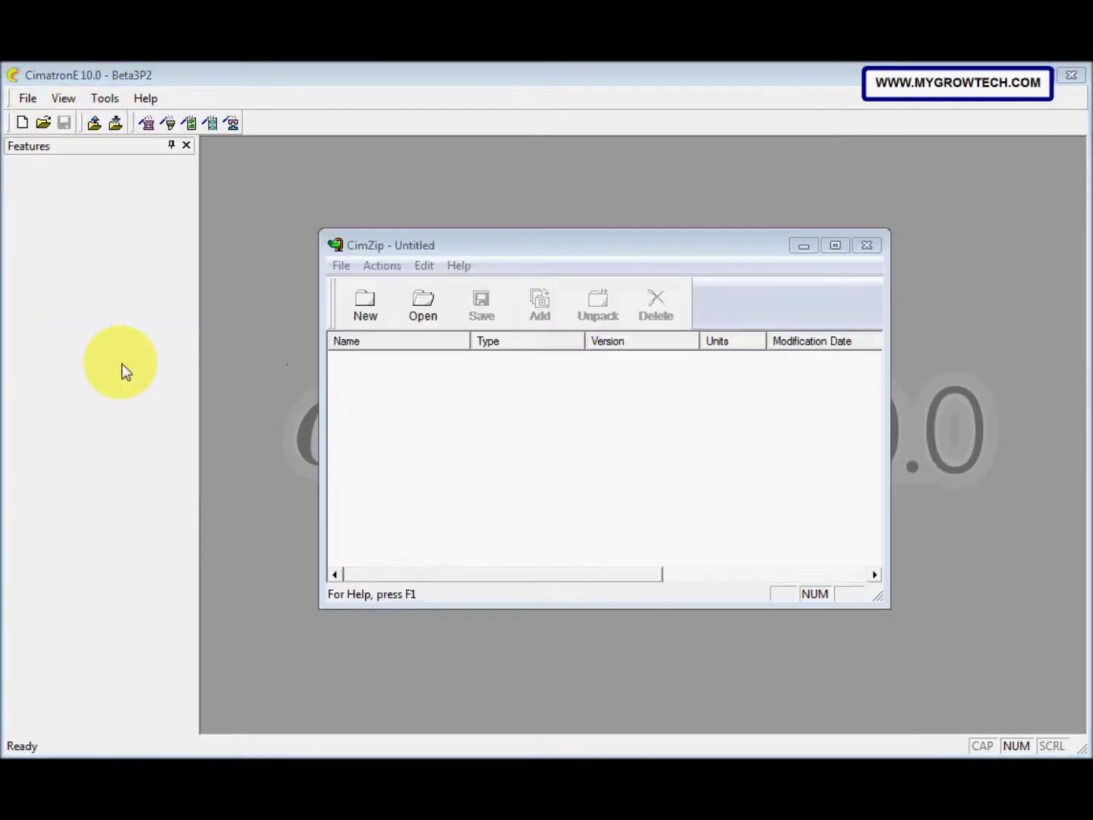
pyautogui.click(512, 326)
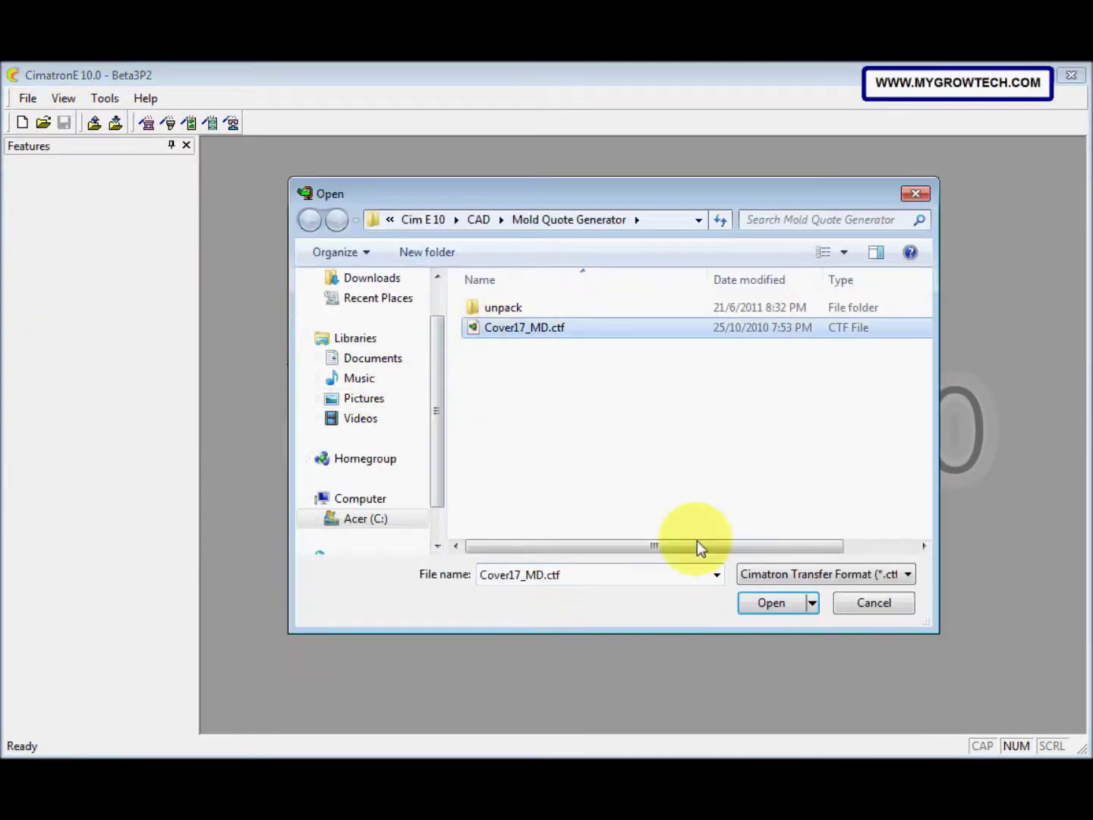
pyautogui.click(751, 603)
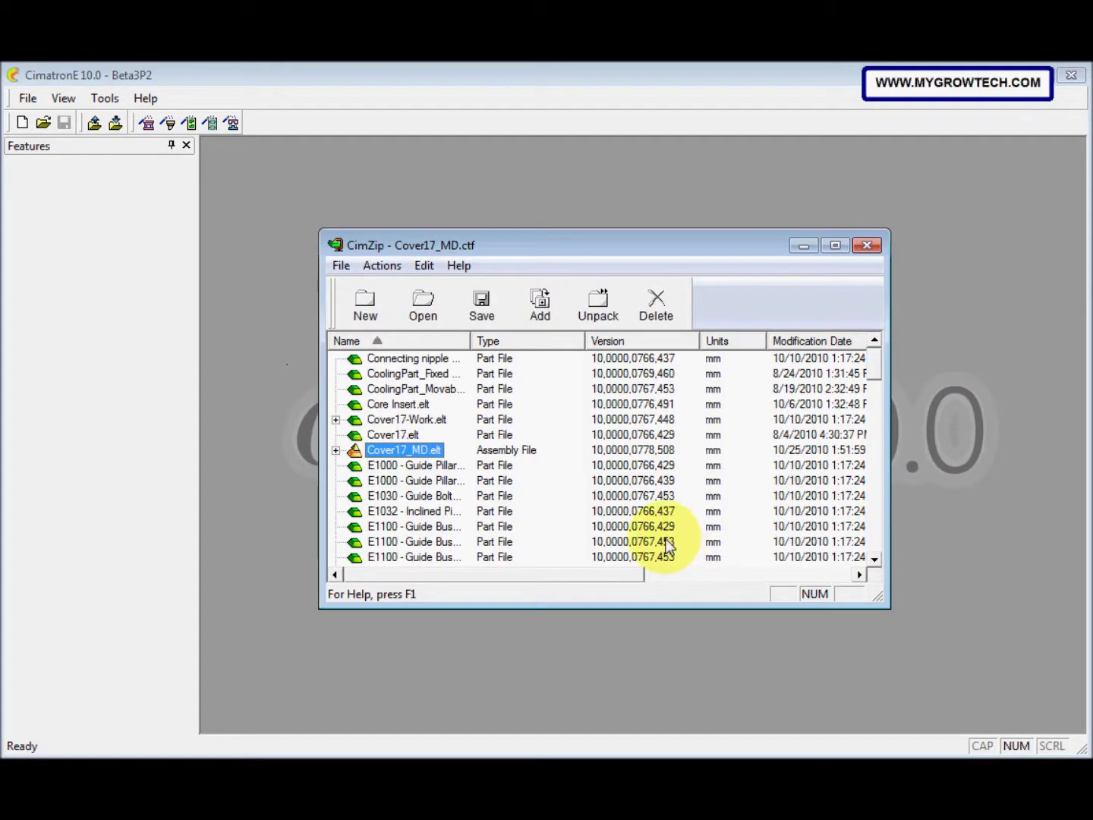
# Unpack all files without folder history into the Mold Quote Generator folder, replacing existing files.
pyautogui.hotkey('ctrl', 'a')
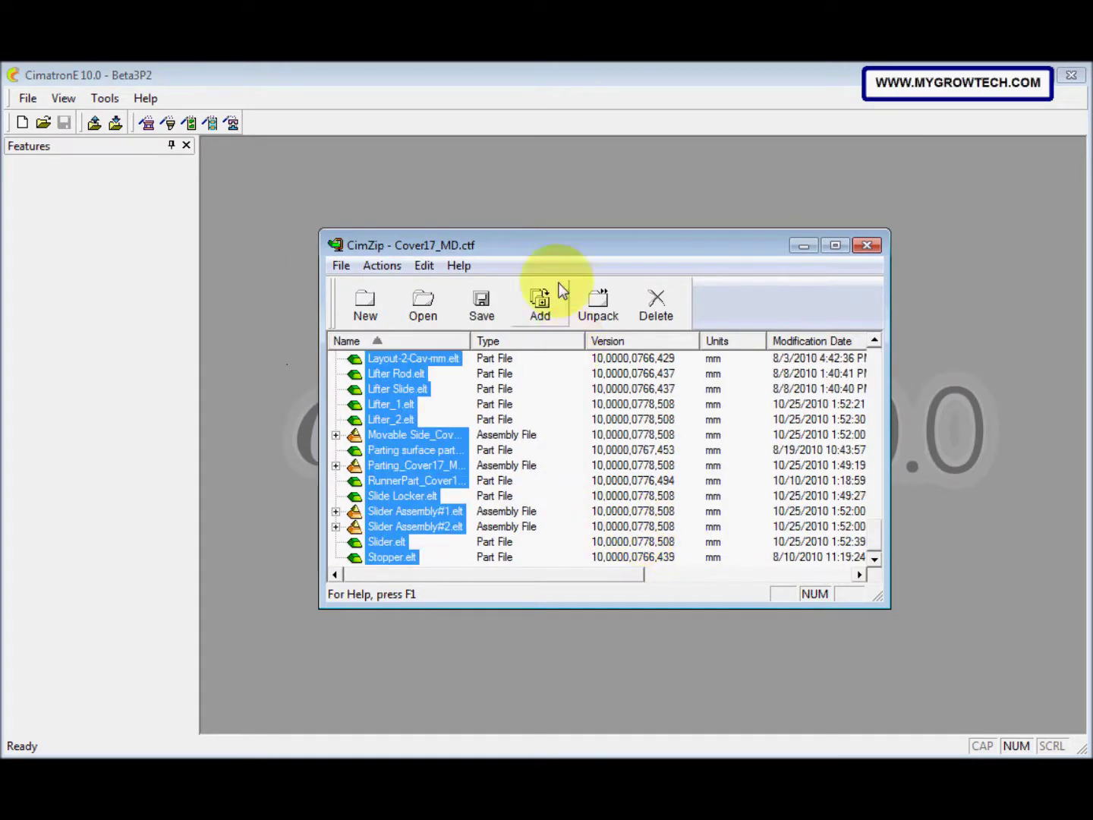
pyautogui.click(600, 307)
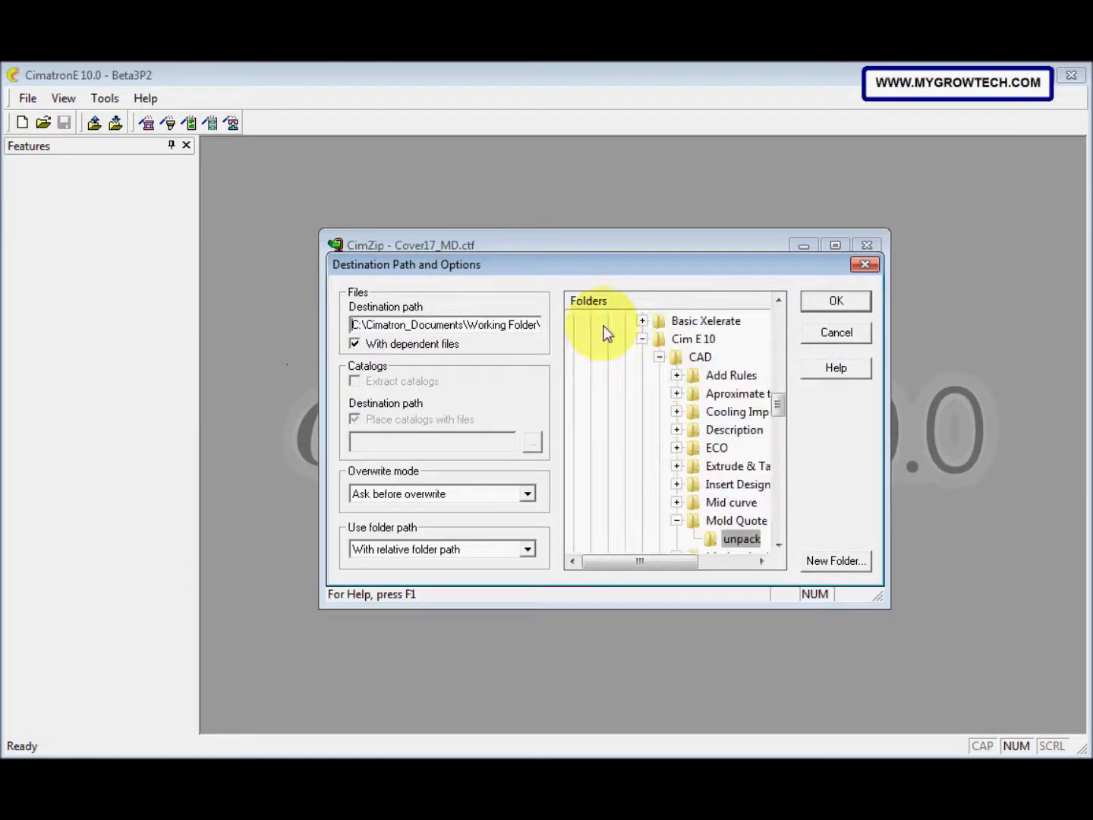
pyautogui.click(529, 549)
pyautogui.click(501, 590)
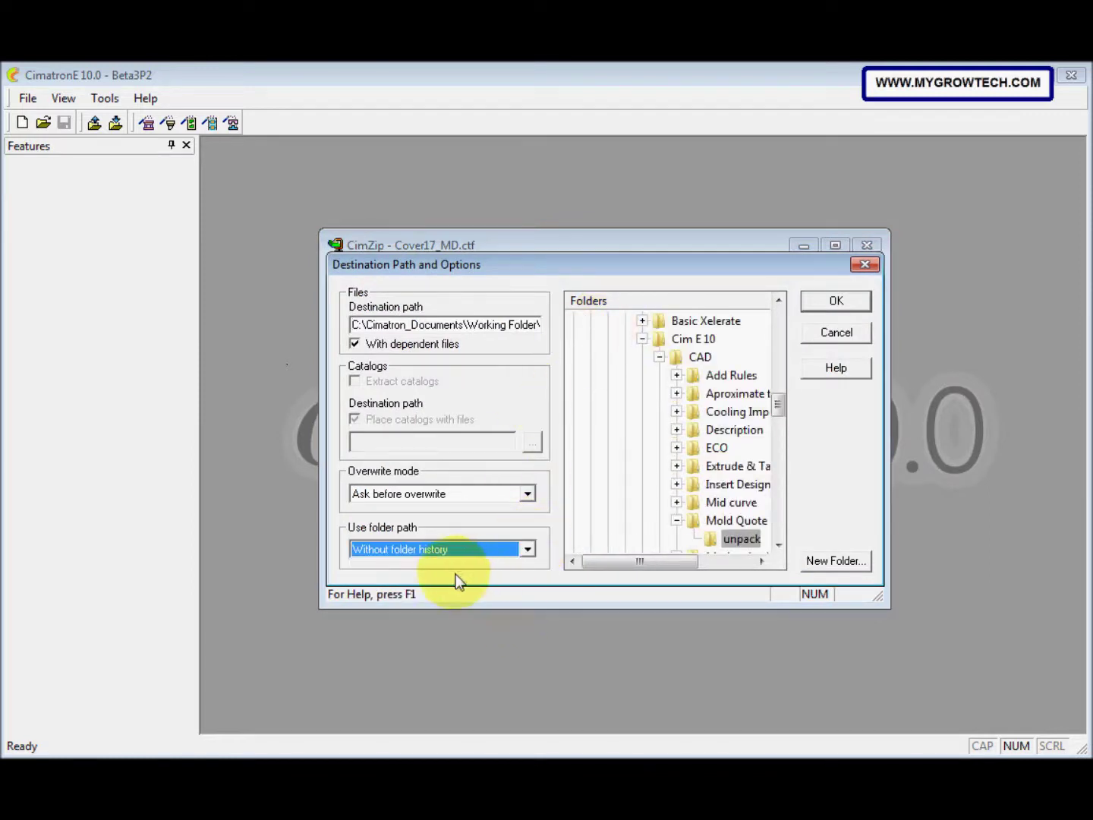
pyautogui.moveTo(662, 568); pyautogui.dragTo(712, 570)
pyautogui.scroll(-1, 675, 533)
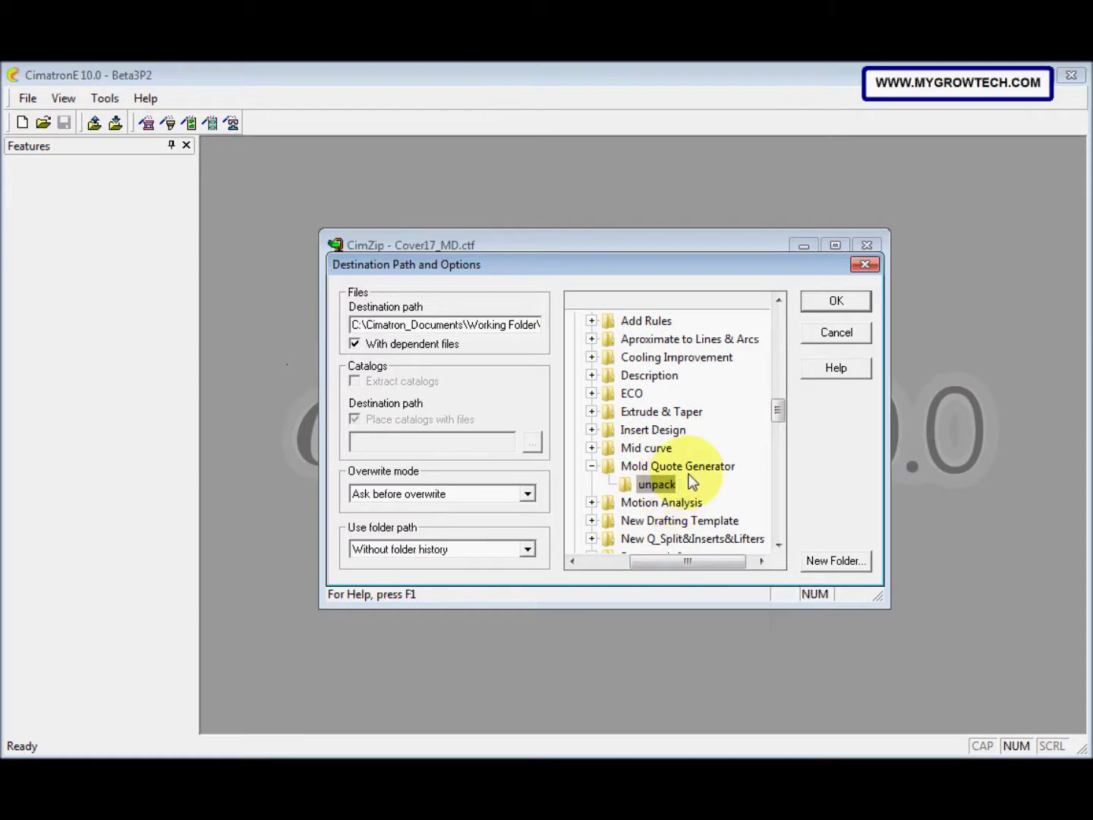
pyautogui.click(818, 307)
pyautogui.click(433, 521)
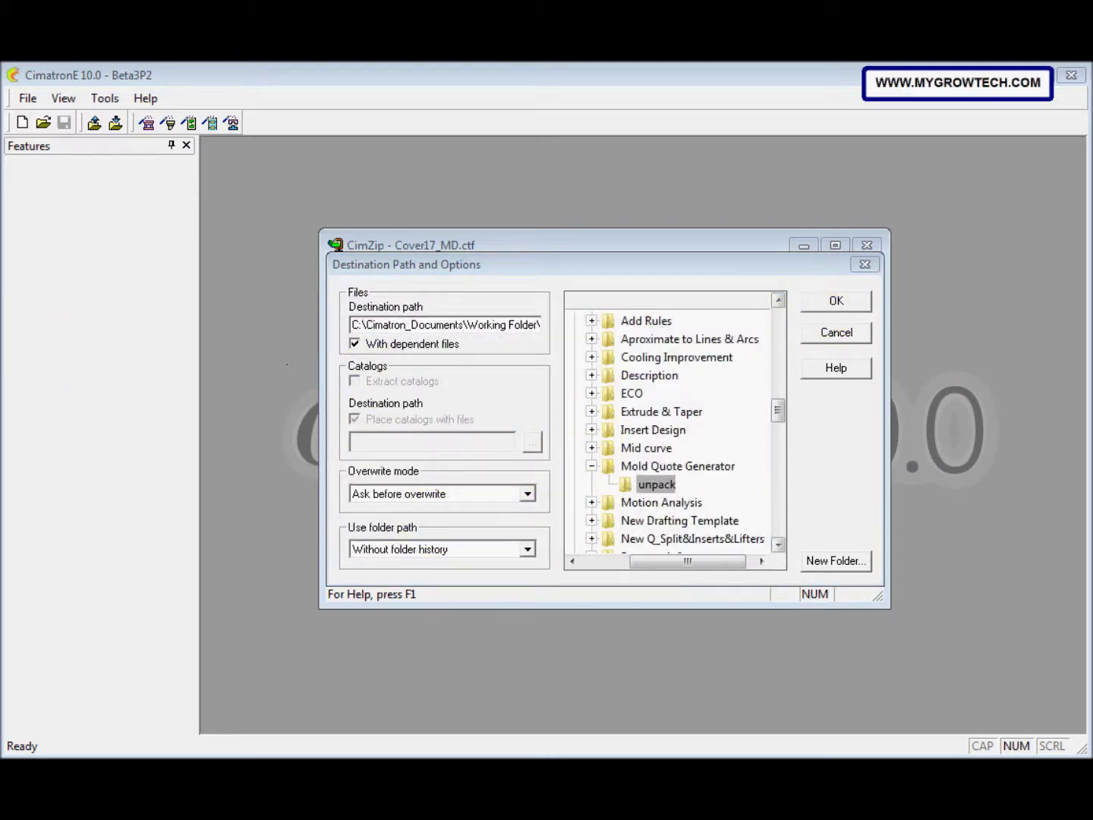
pyautogui.click(712, 468)
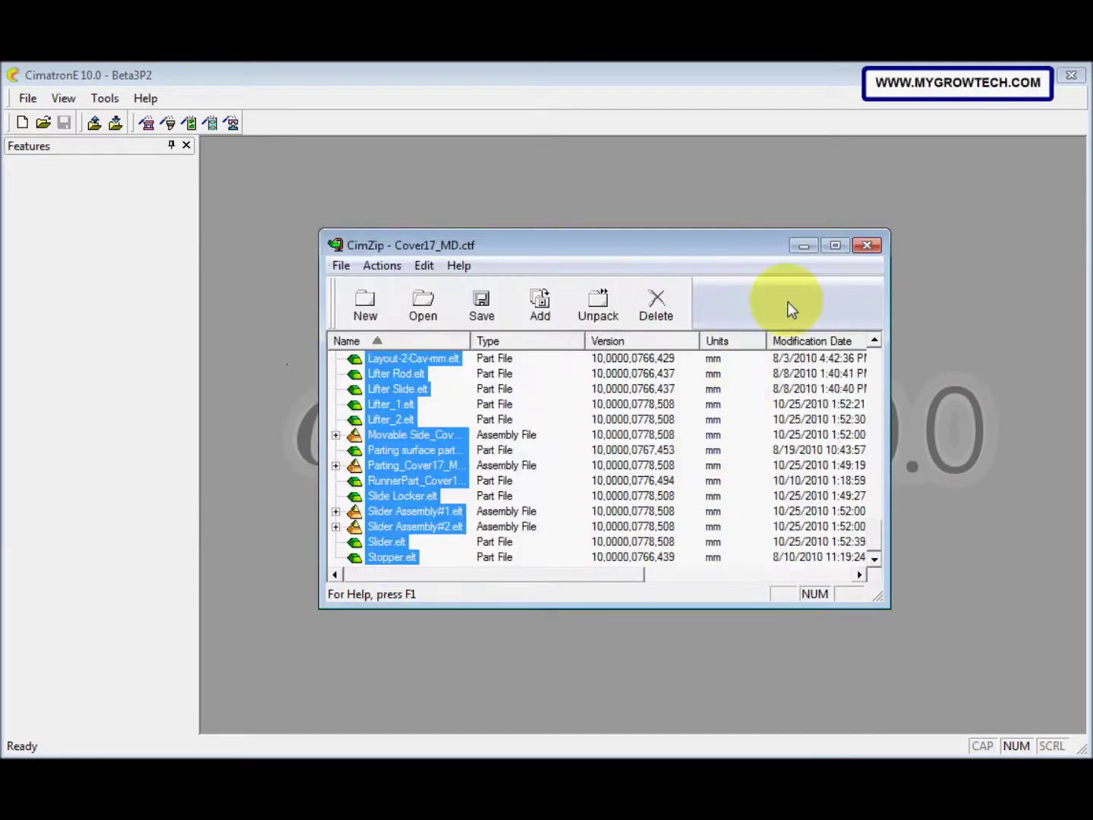
# Close CimZip and load Cover17_MD.elt despite its broken connections, then show the MoldQuote tools.
pyautogui.click(866, 245)
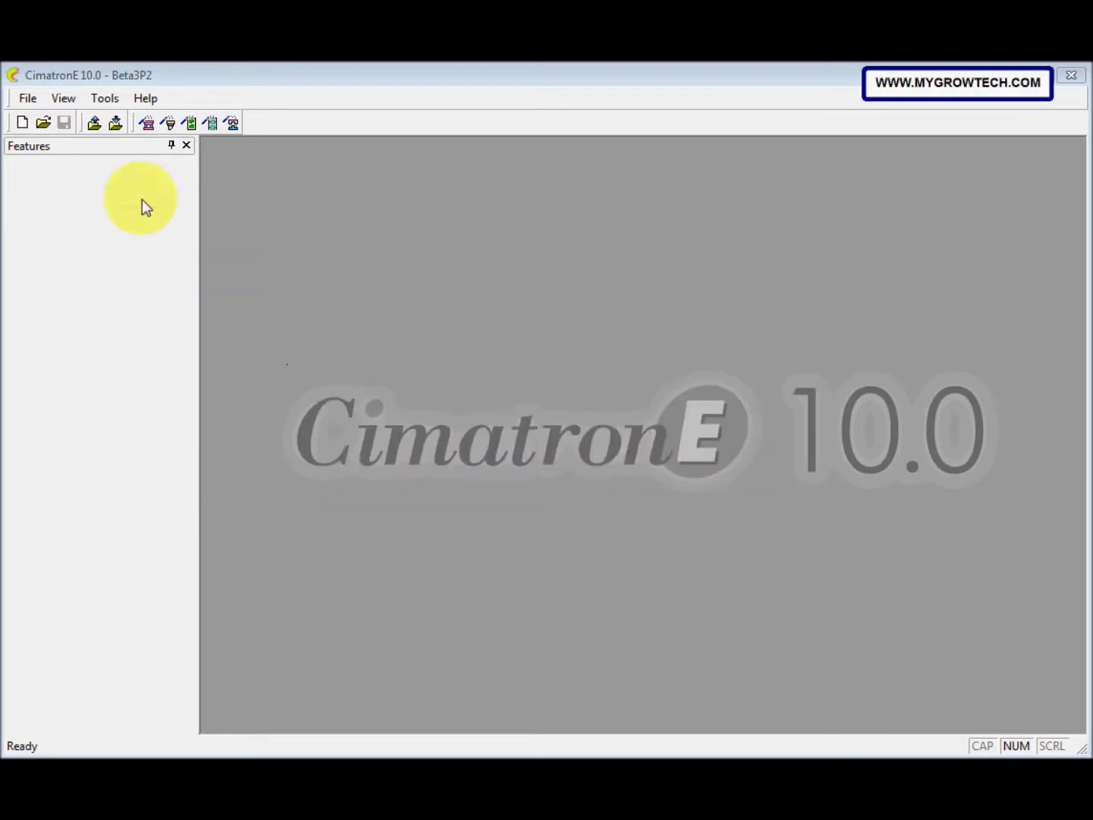
pyautogui.click(42, 123)
pyautogui.click(338, 323)
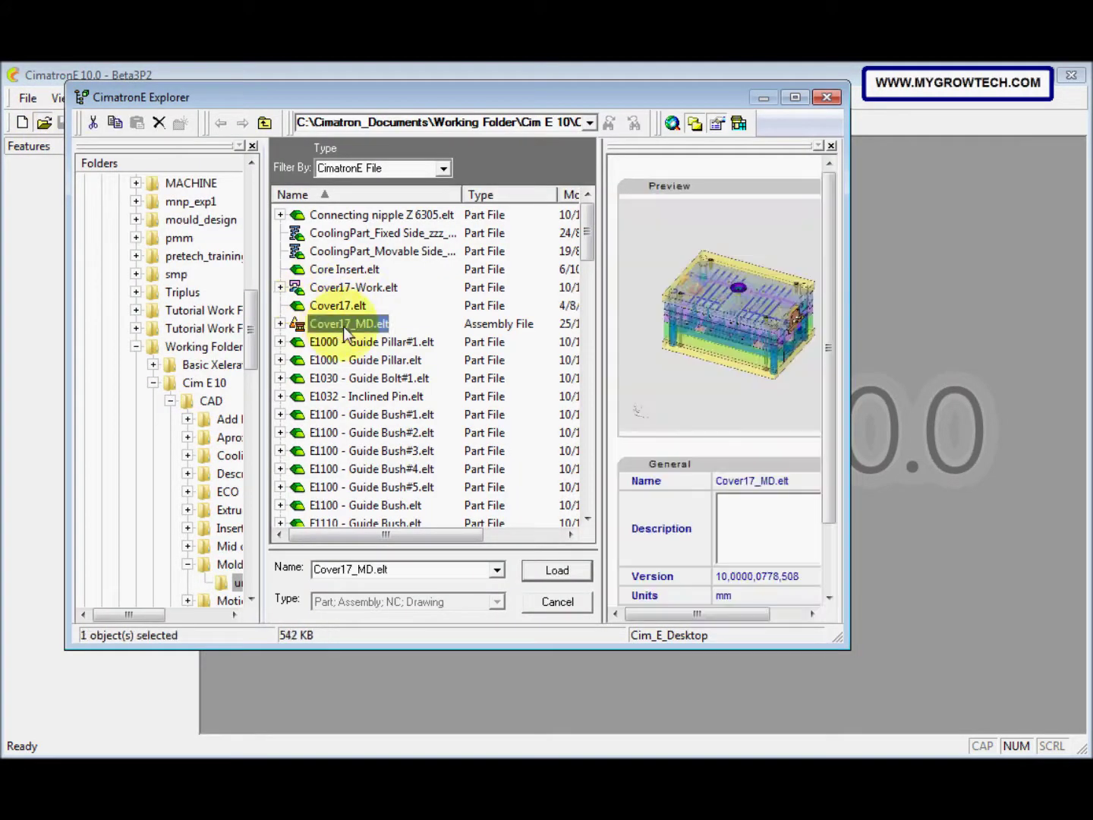
pyautogui.click(561, 565)
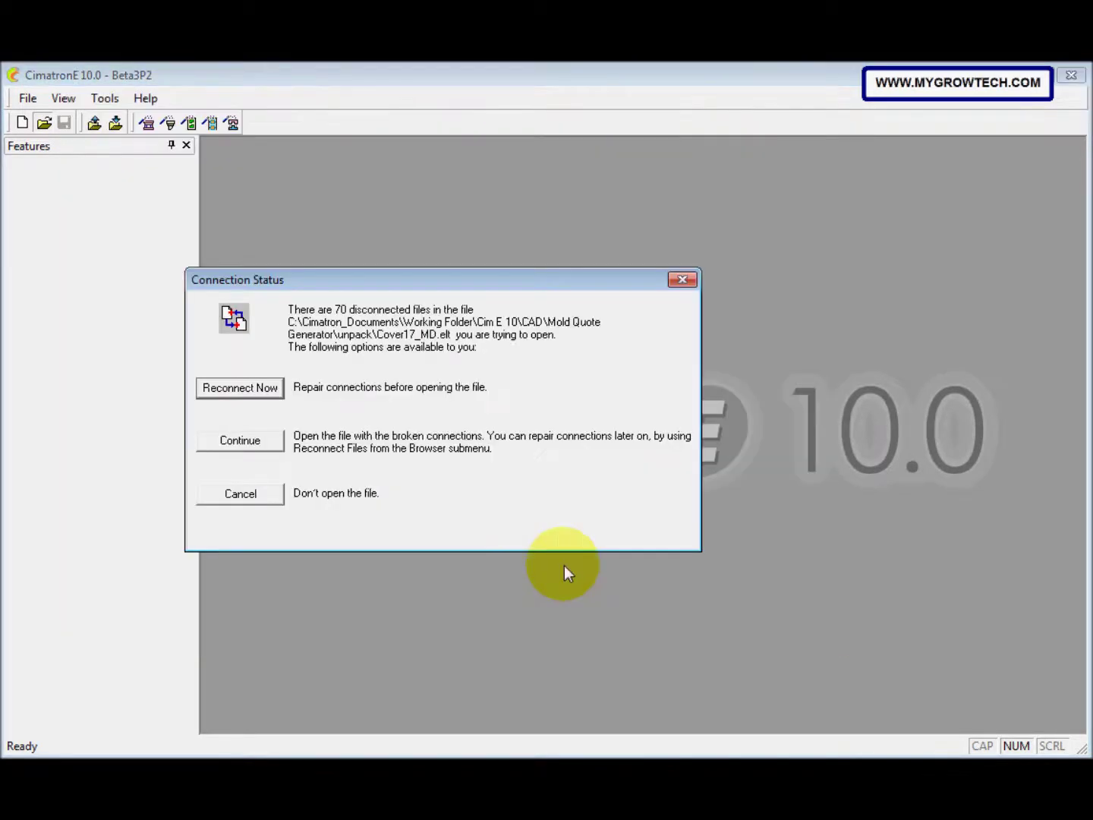
pyautogui.click(241, 441)
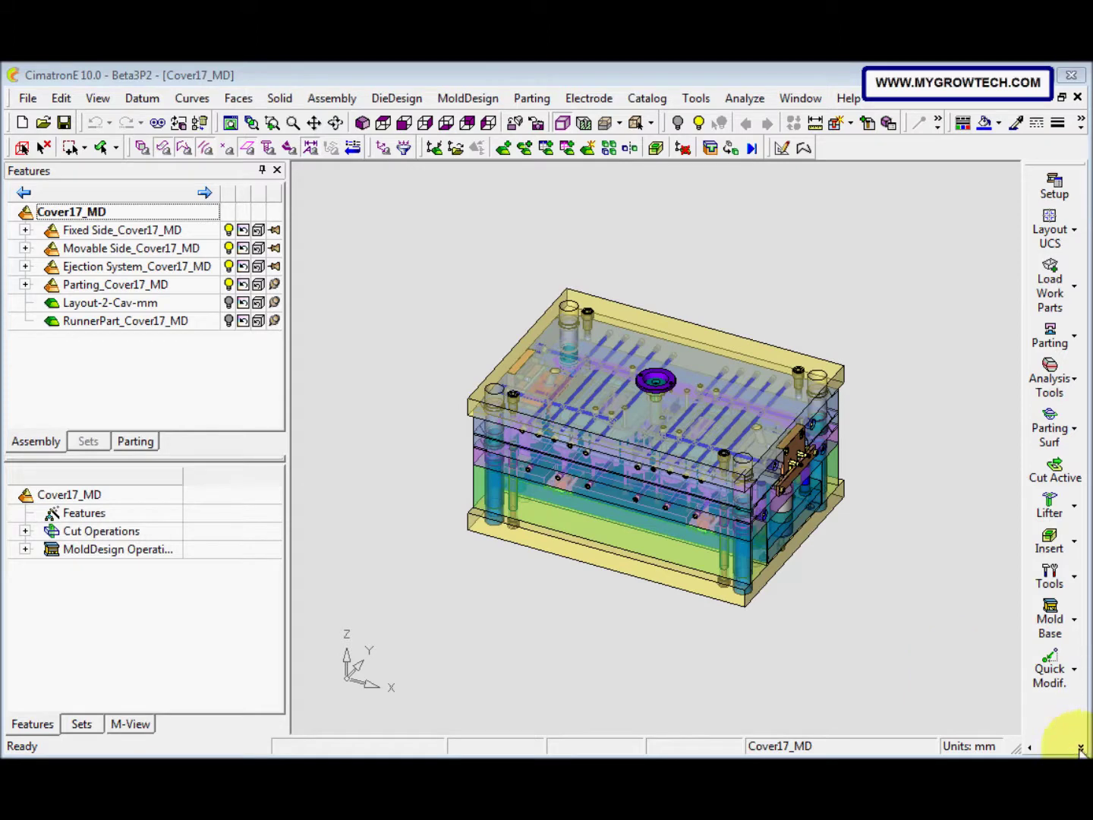
pyautogui.click(1081, 749)
pyautogui.moveTo(919, 721)
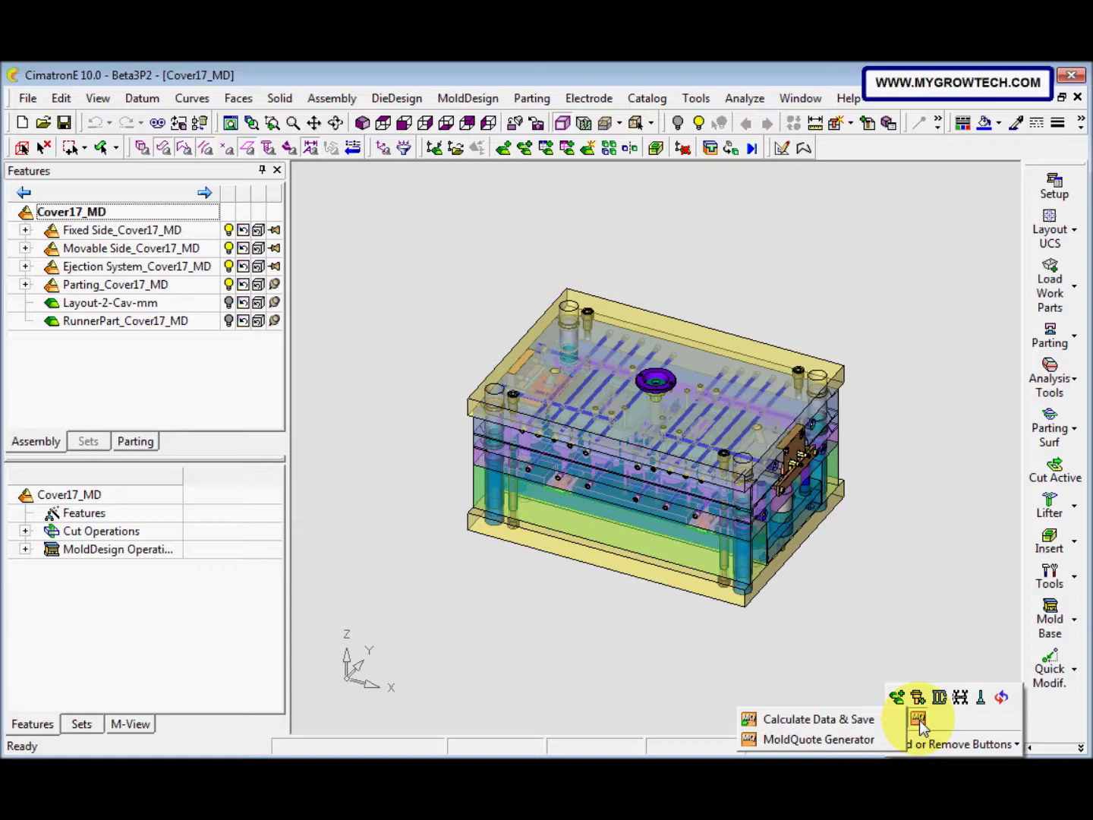
# Run Calculate Data & Save for Cover17_MD, agreeing to save the assembly.
pyautogui.click(864, 720)
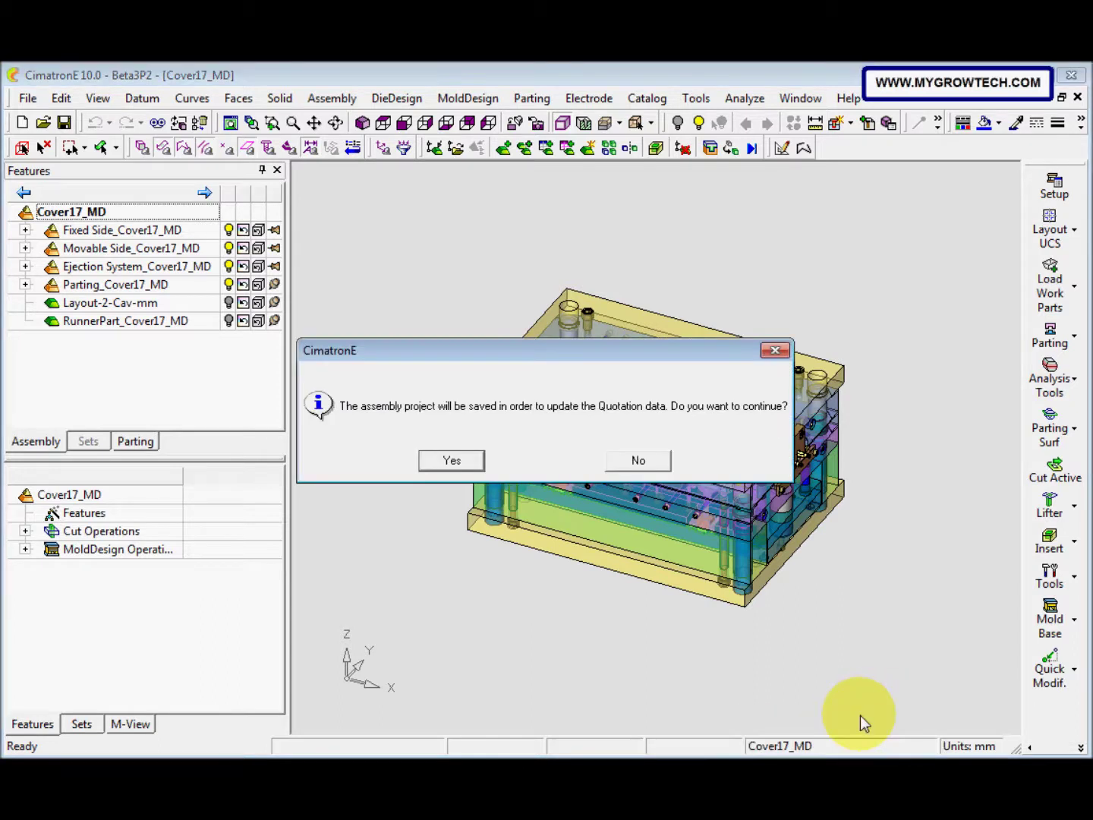
pyautogui.click(469, 461)
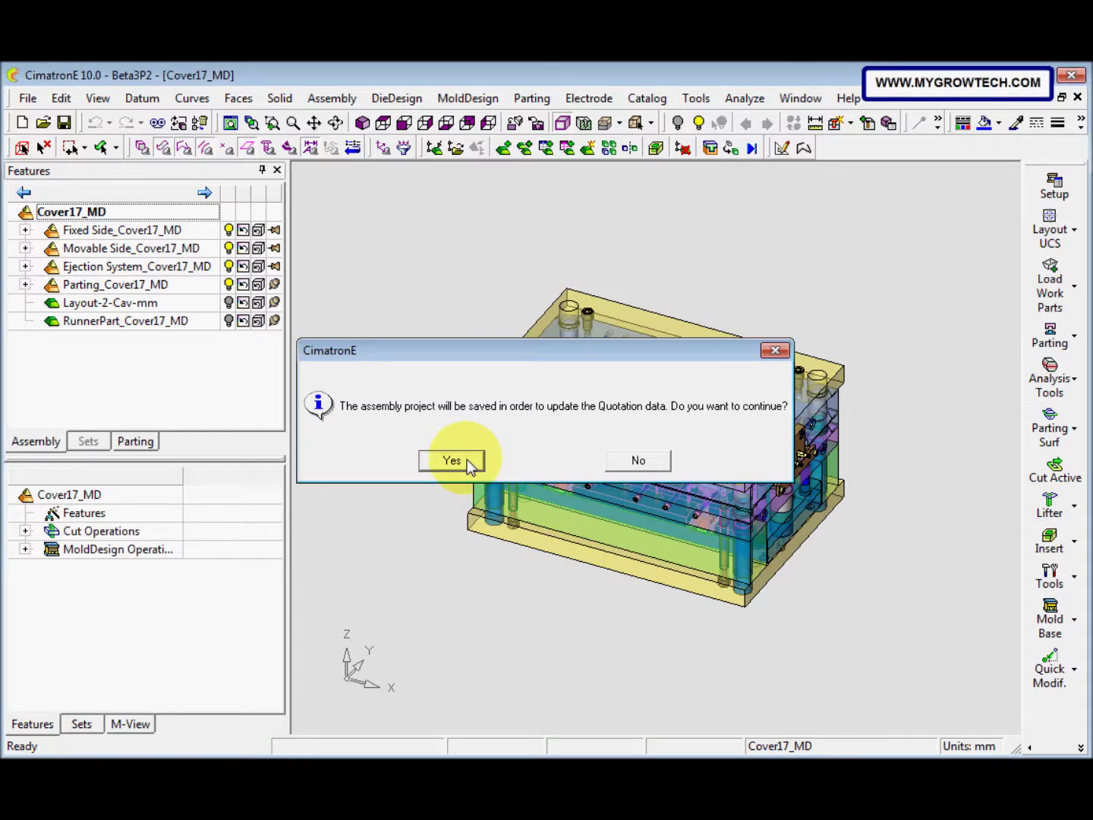
pyautogui.click(471, 464)
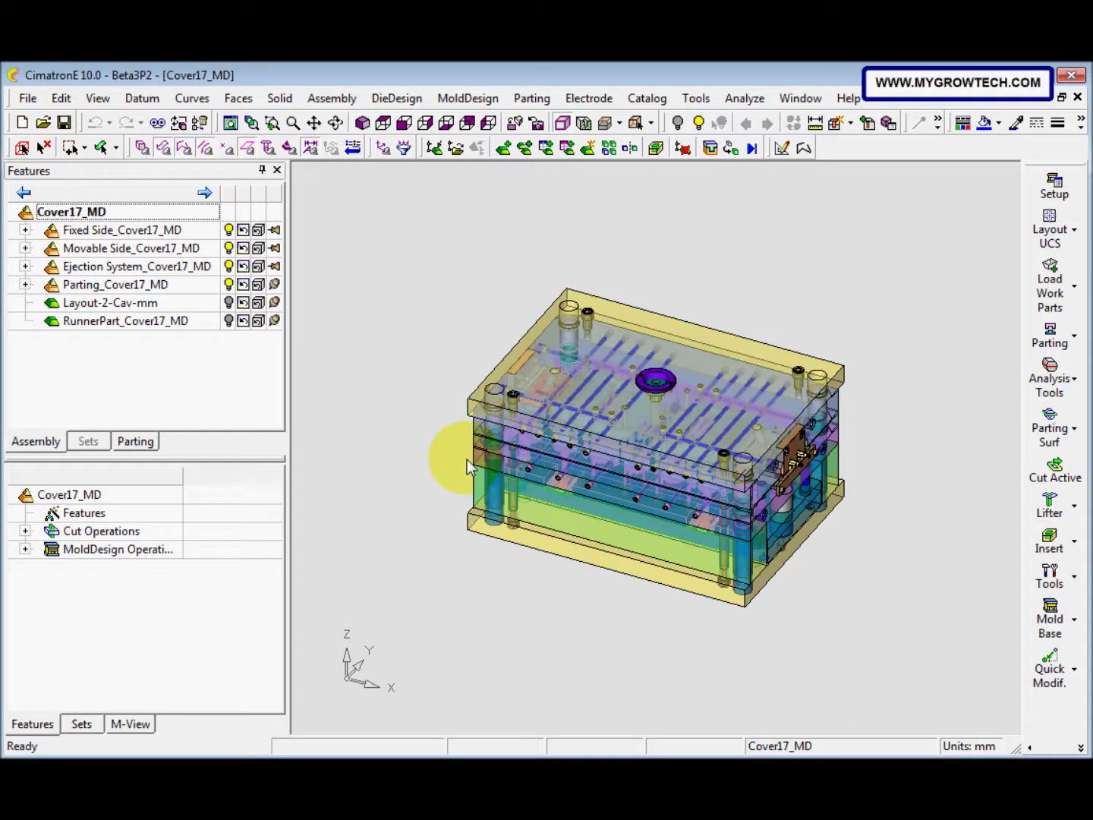
# Launch MoldQuote Generator from the MoldQuote flyout.
pyautogui.click(1077, 749)
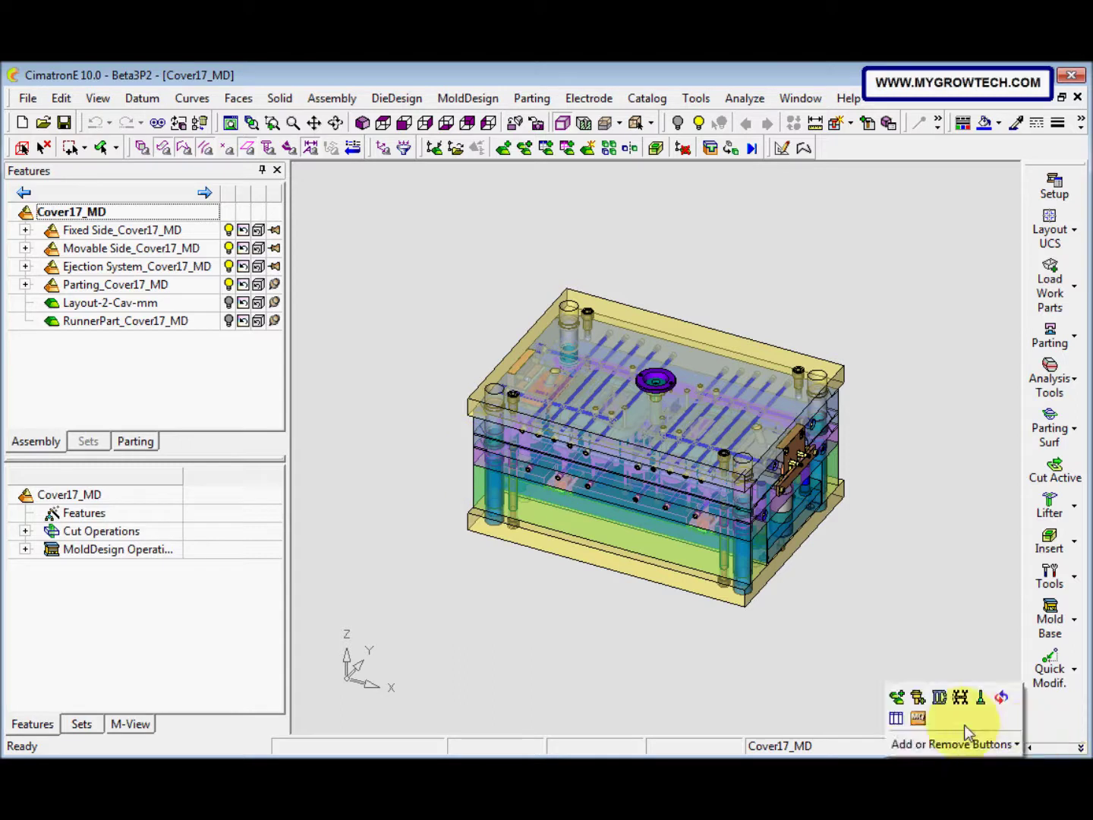
pyautogui.click(918, 717)
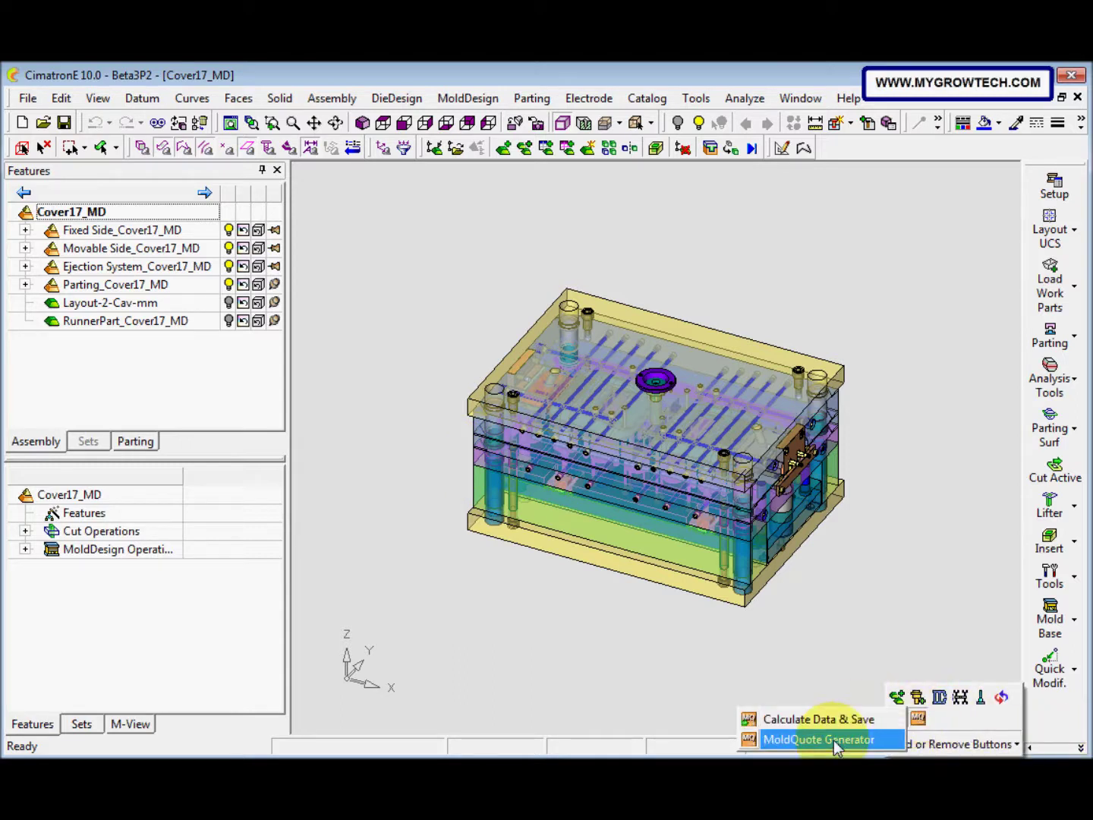
pyautogui.click(835, 740)
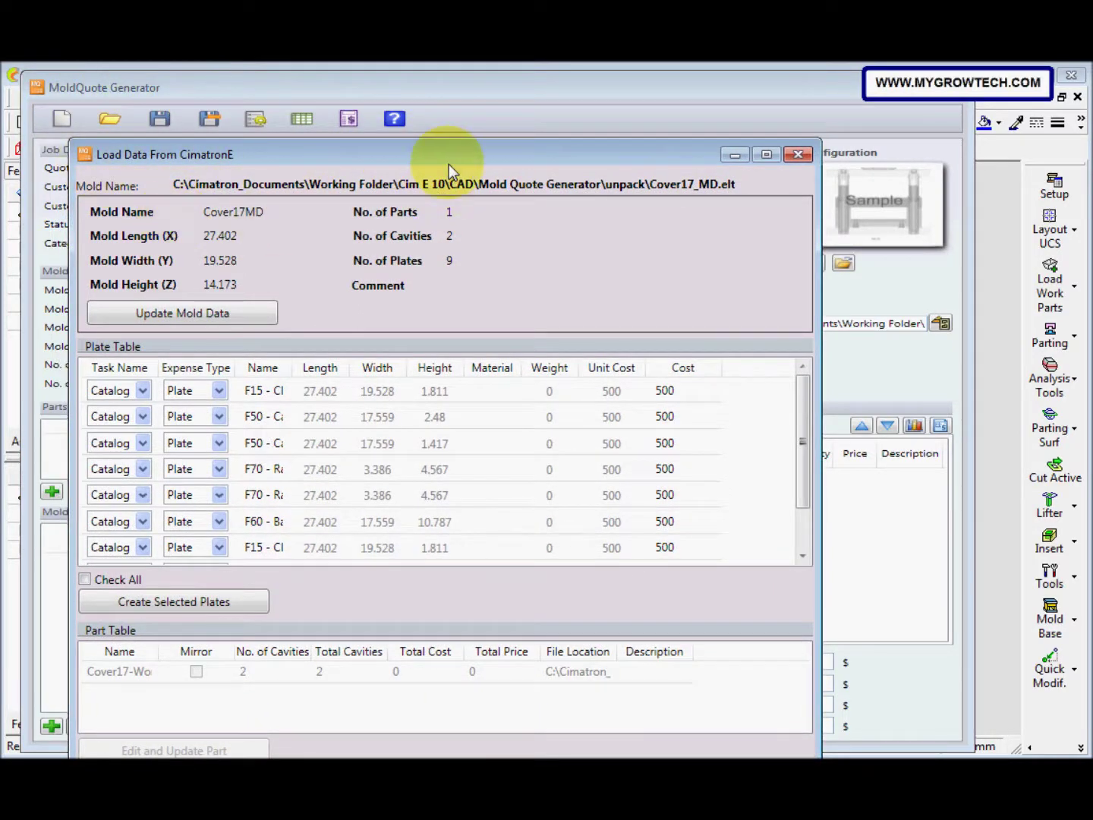
pyautogui.moveTo(449, 164); pyautogui.dragTo(458, 125)
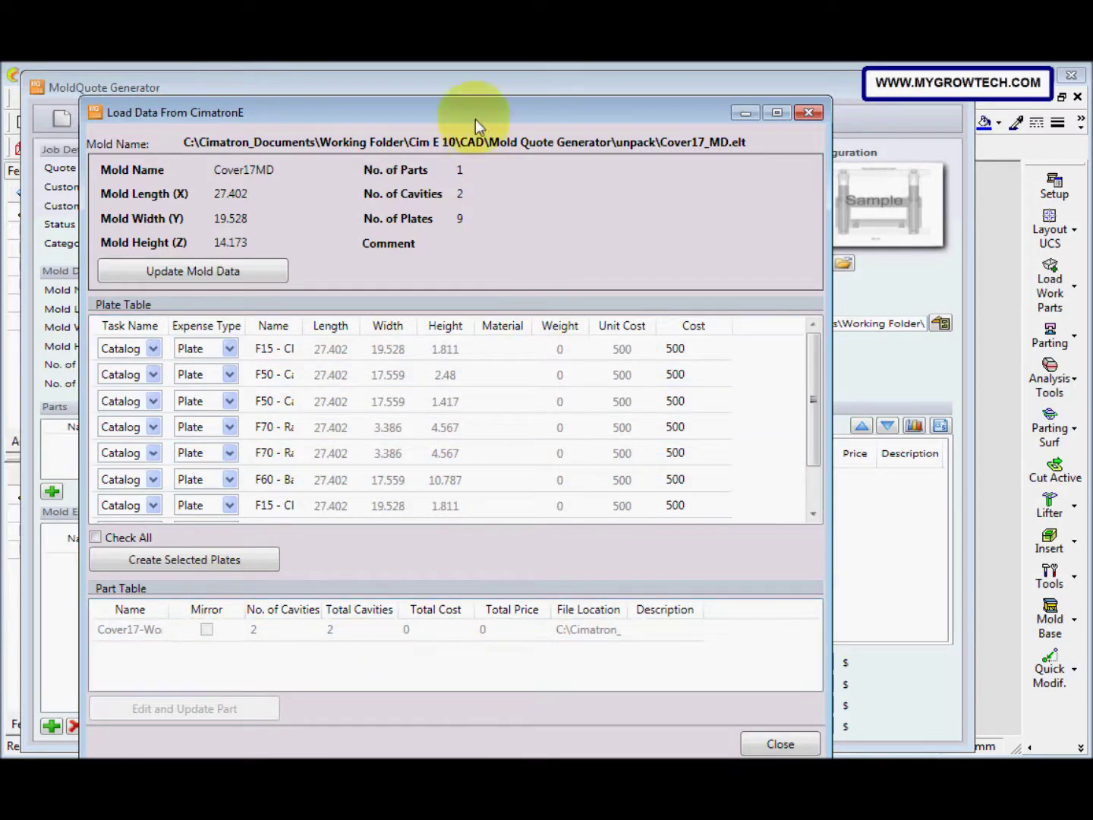
pyautogui.moveTo(474, 119); pyautogui.dragTo(709, 234)
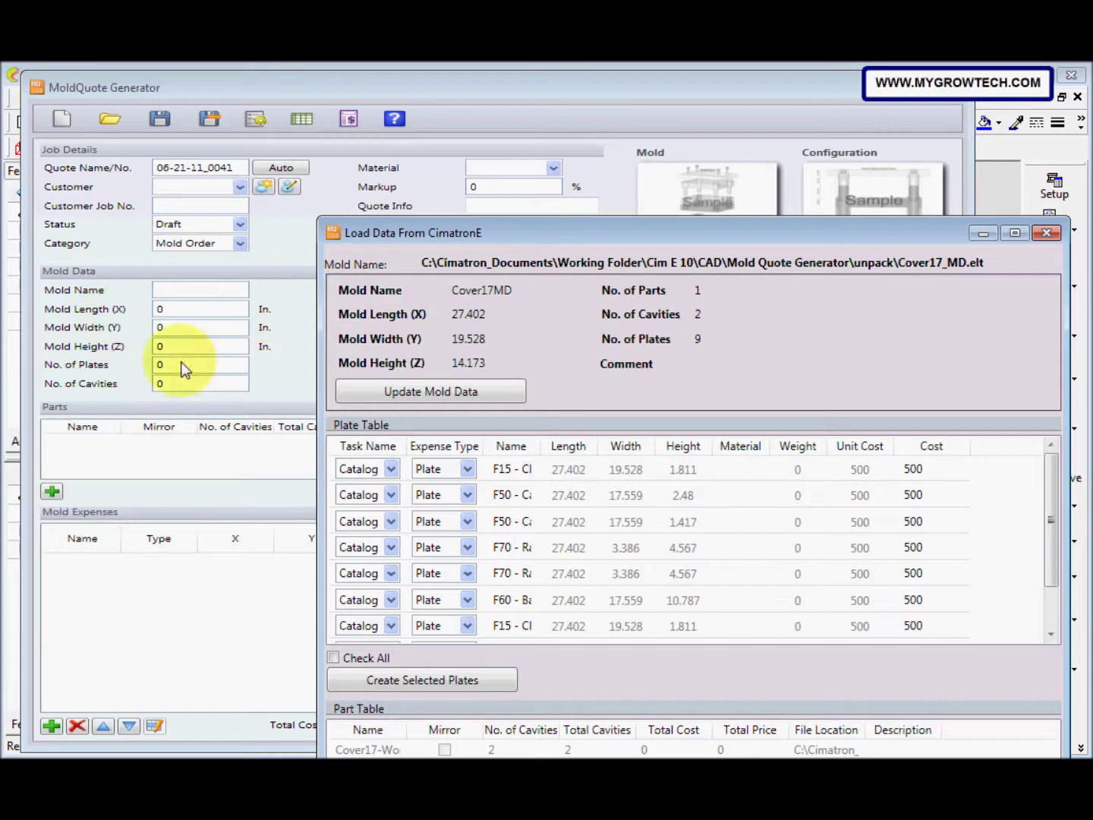
pyautogui.moveTo(656, 237); pyautogui.dragTo(529, 127)
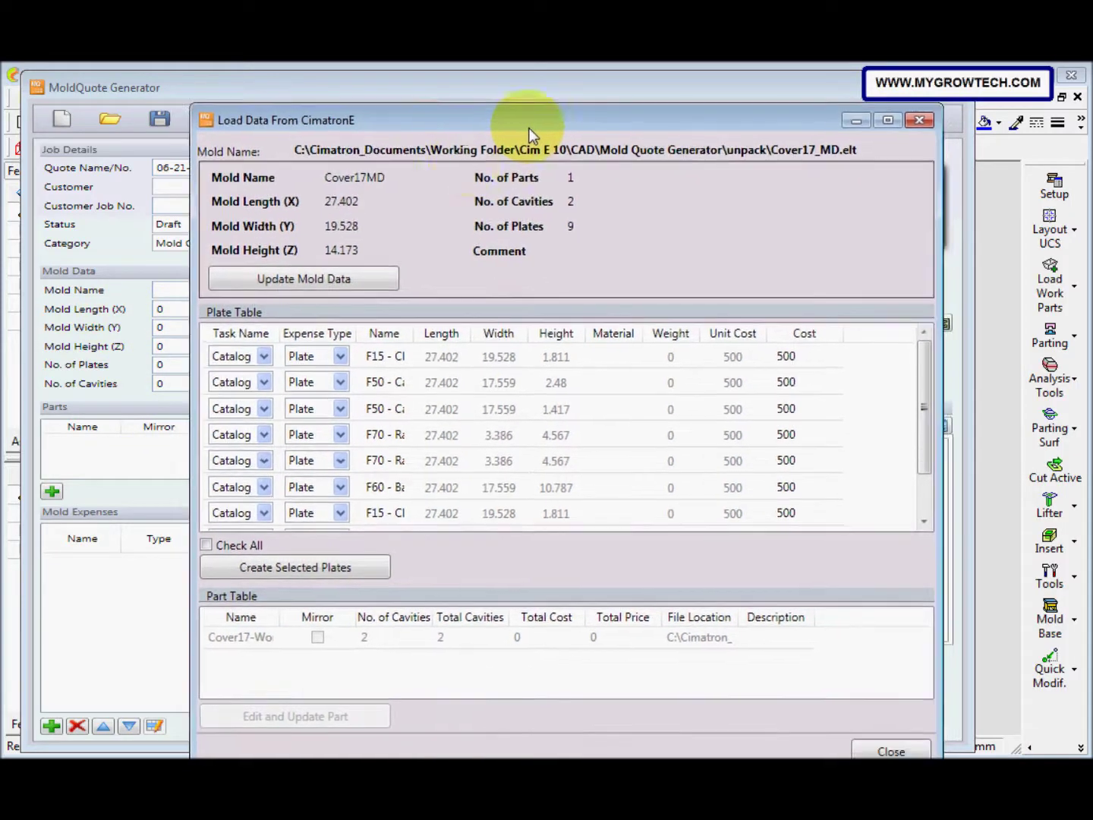
# Load Cover17_MD's mold dimensions from CimatronE into the quote form.
pyautogui.click(373, 281)
pyautogui.moveTo(444, 121); pyautogui.dragTo(531, 126)
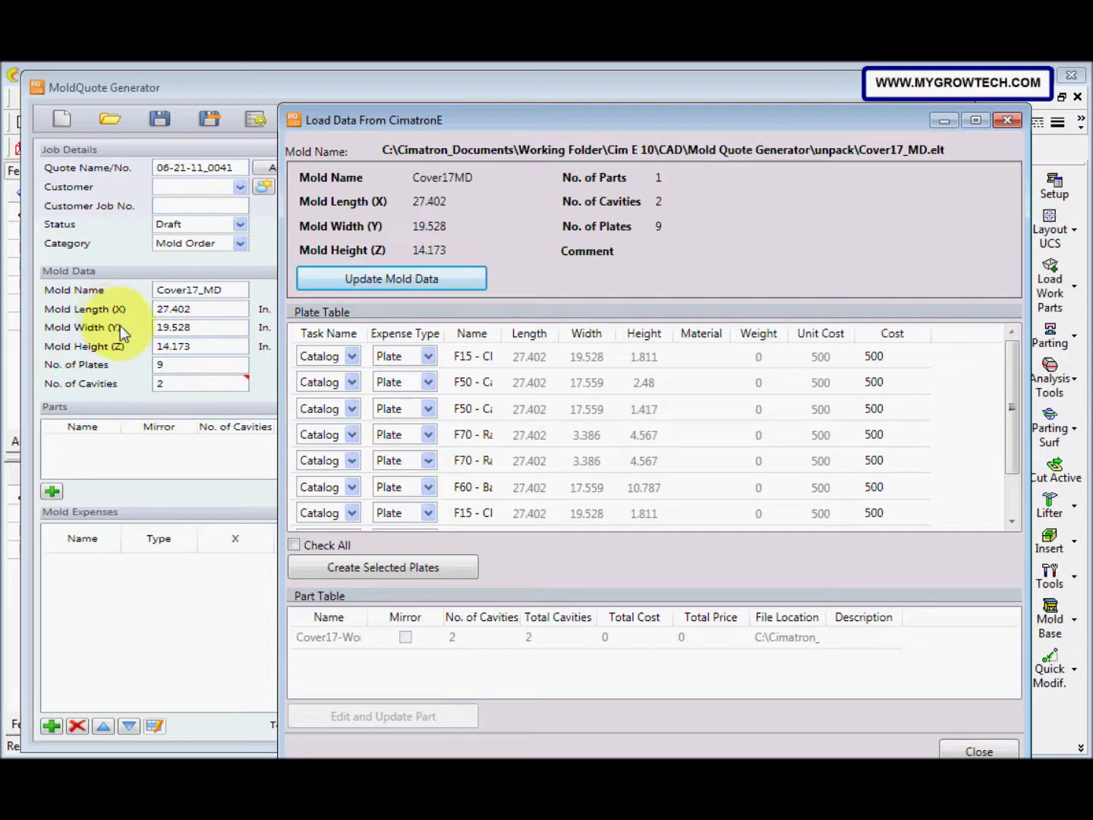
pyautogui.moveTo(514, 127); pyautogui.dragTo(468, 118)
pyautogui.click(9, 247)
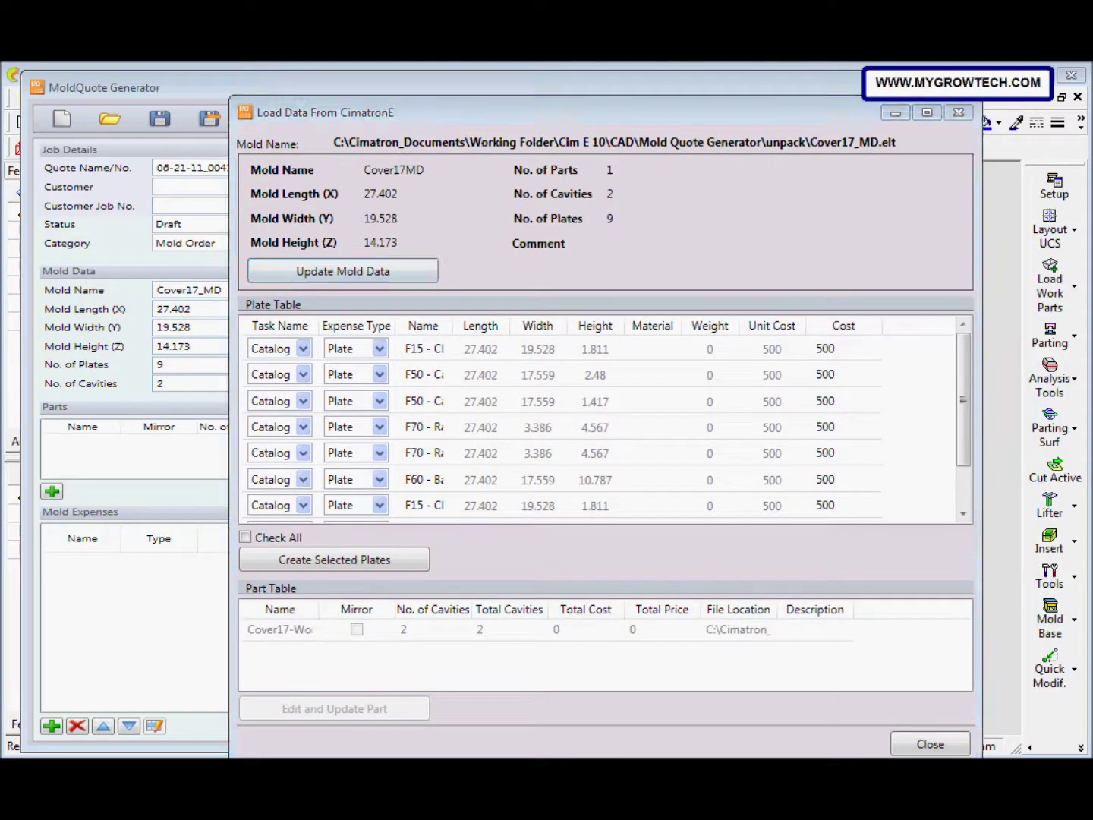
# Set the first plate's task to Mold Design and close the plate loader.
pyautogui.click(303, 348)
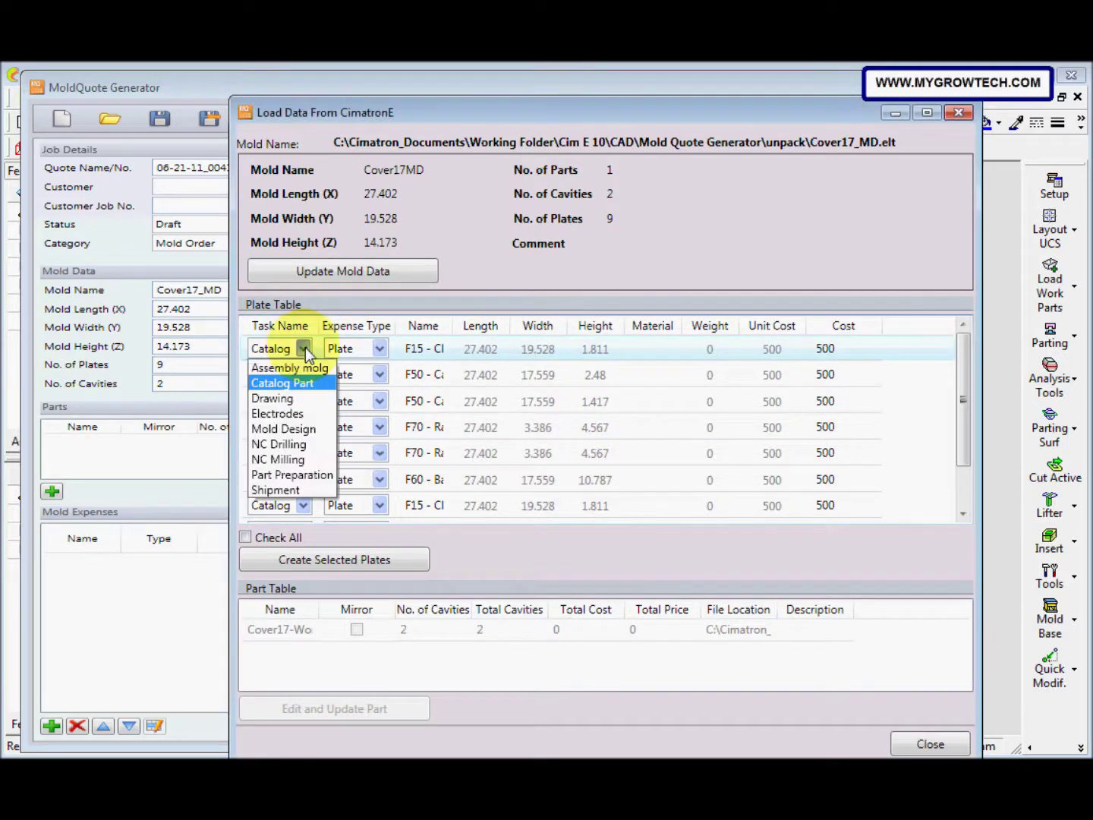
pyautogui.click(303, 431)
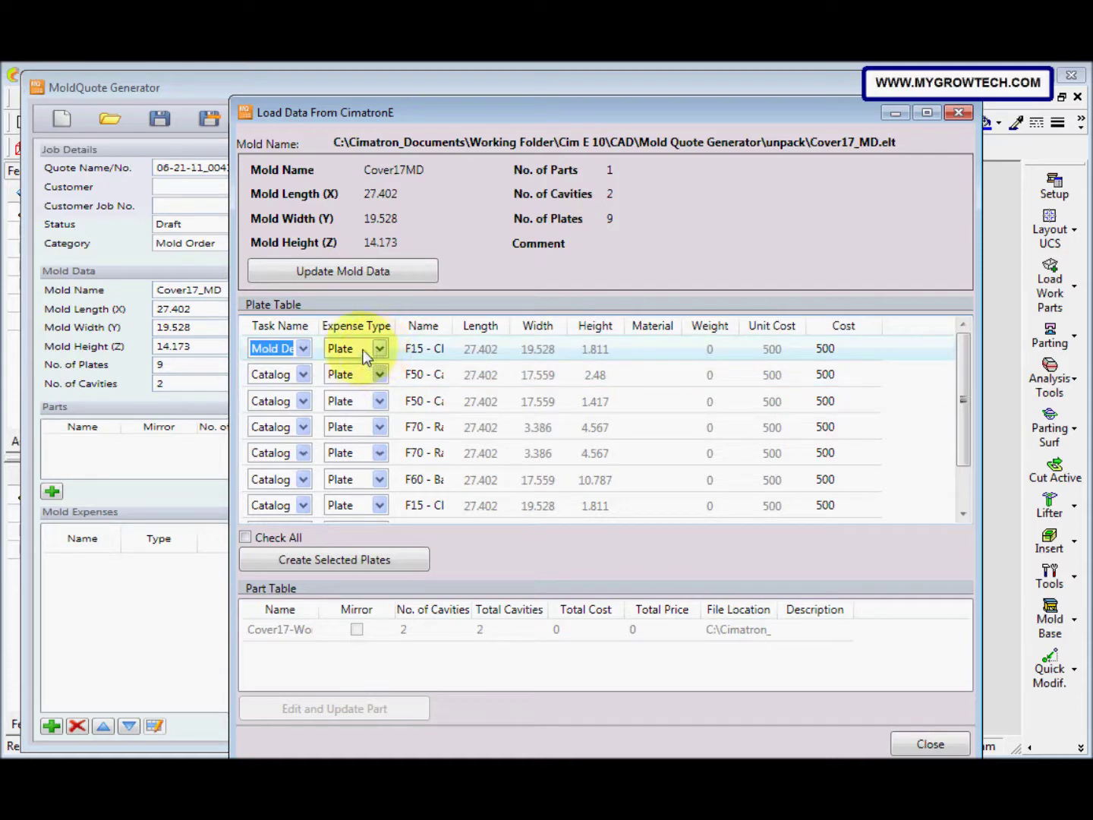
pyautogui.moveTo(778, 115); pyautogui.dragTo(722, 101)
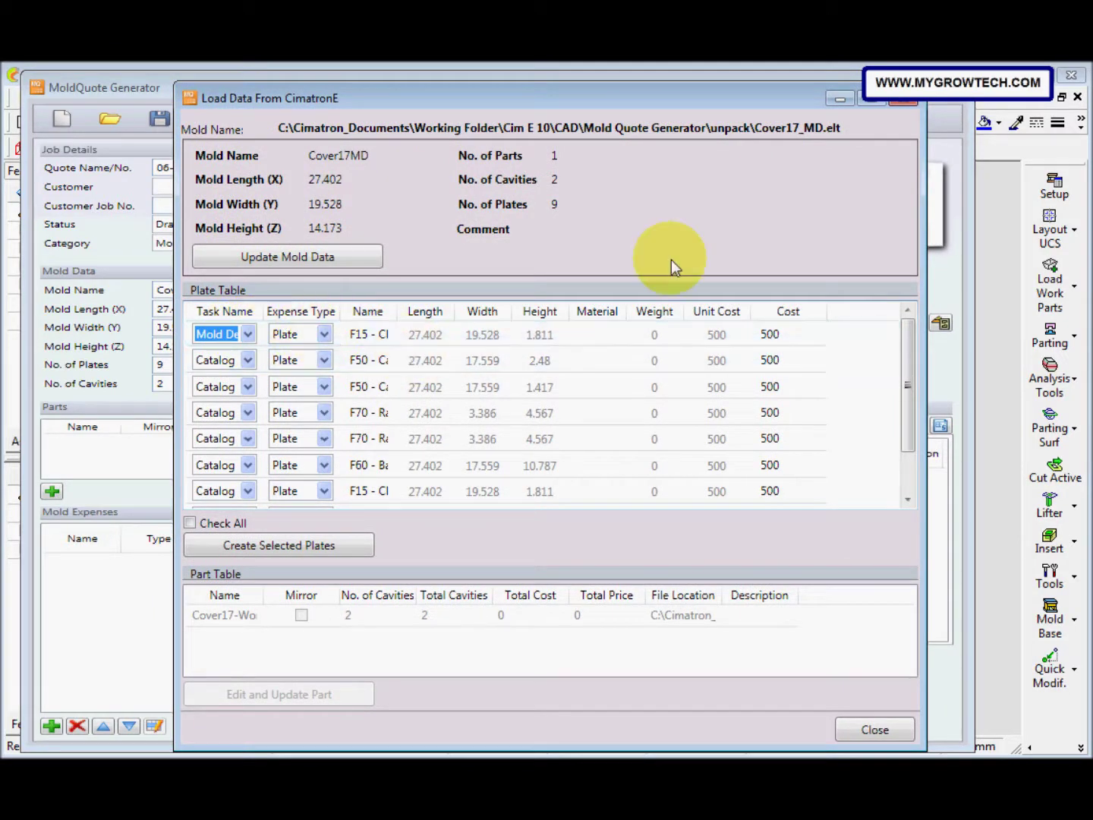
pyautogui.moveTo(828, 105); pyautogui.dragTo(795, 102)
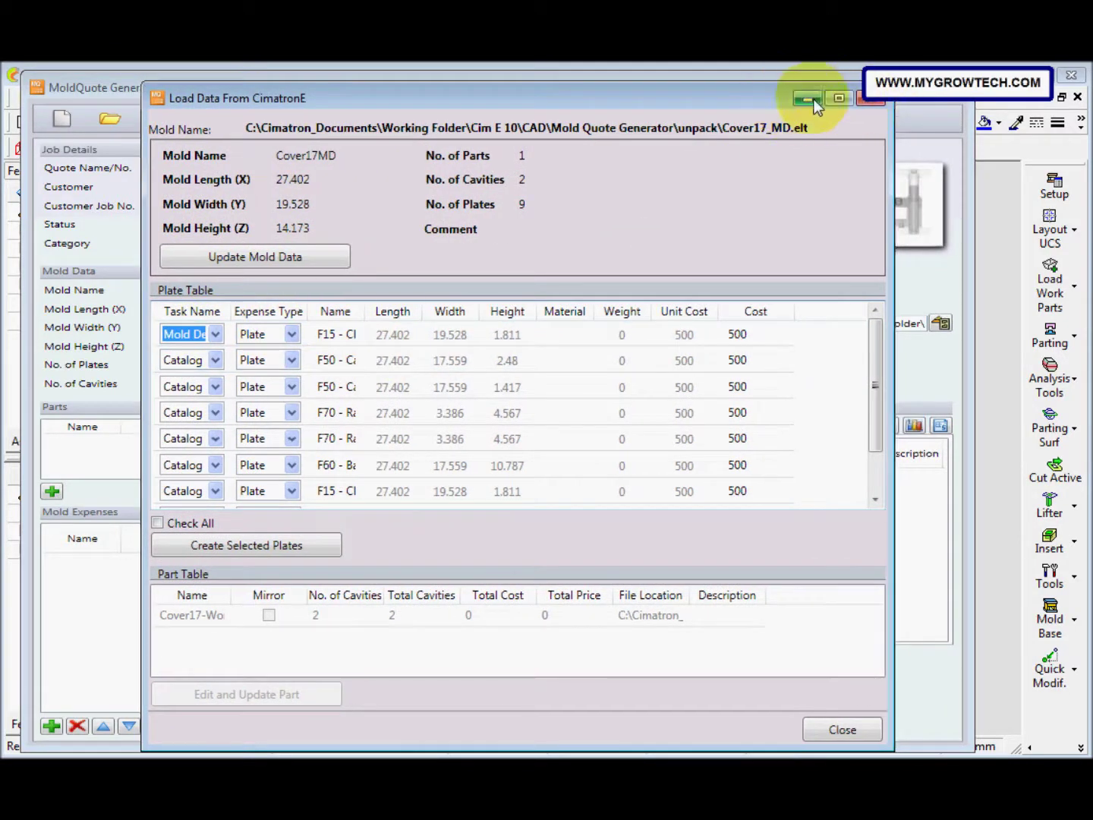
pyautogui.click(865, 98)
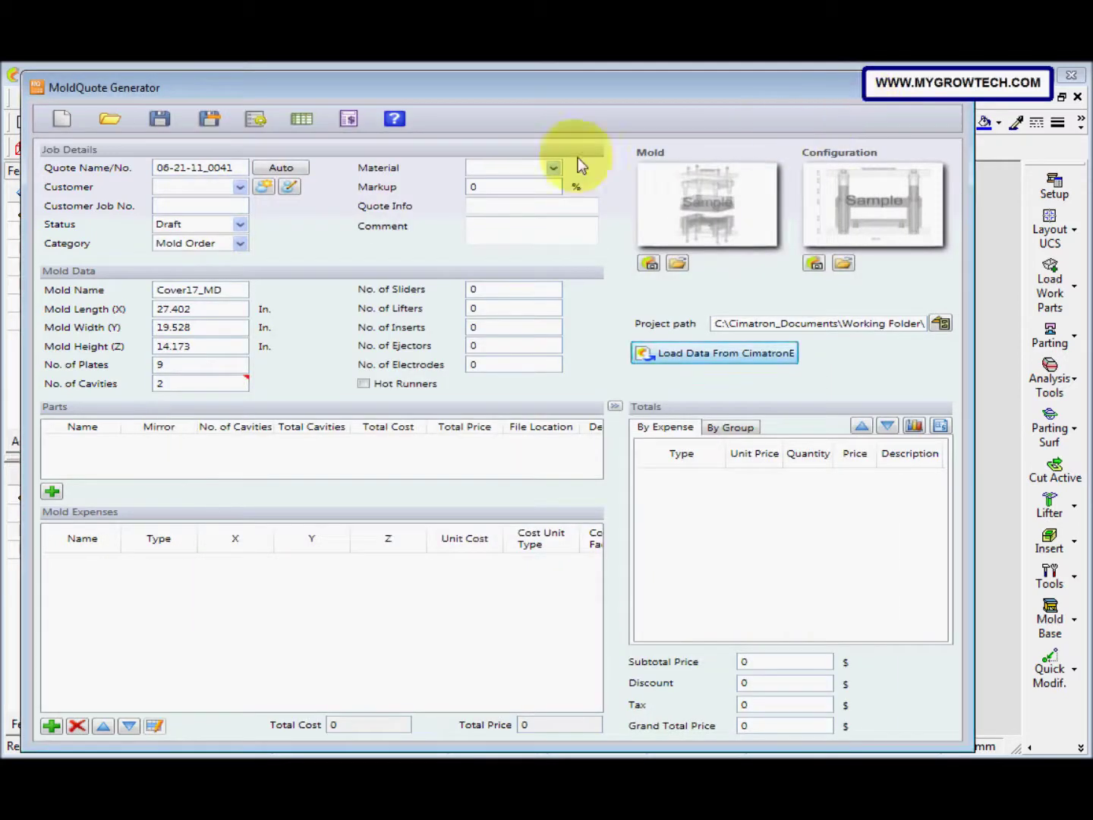
# Open the Expense Types reference table, centre it, and start a new expense type.
pyautogui.click(302, 121)
pyautogui.click(323, 144)
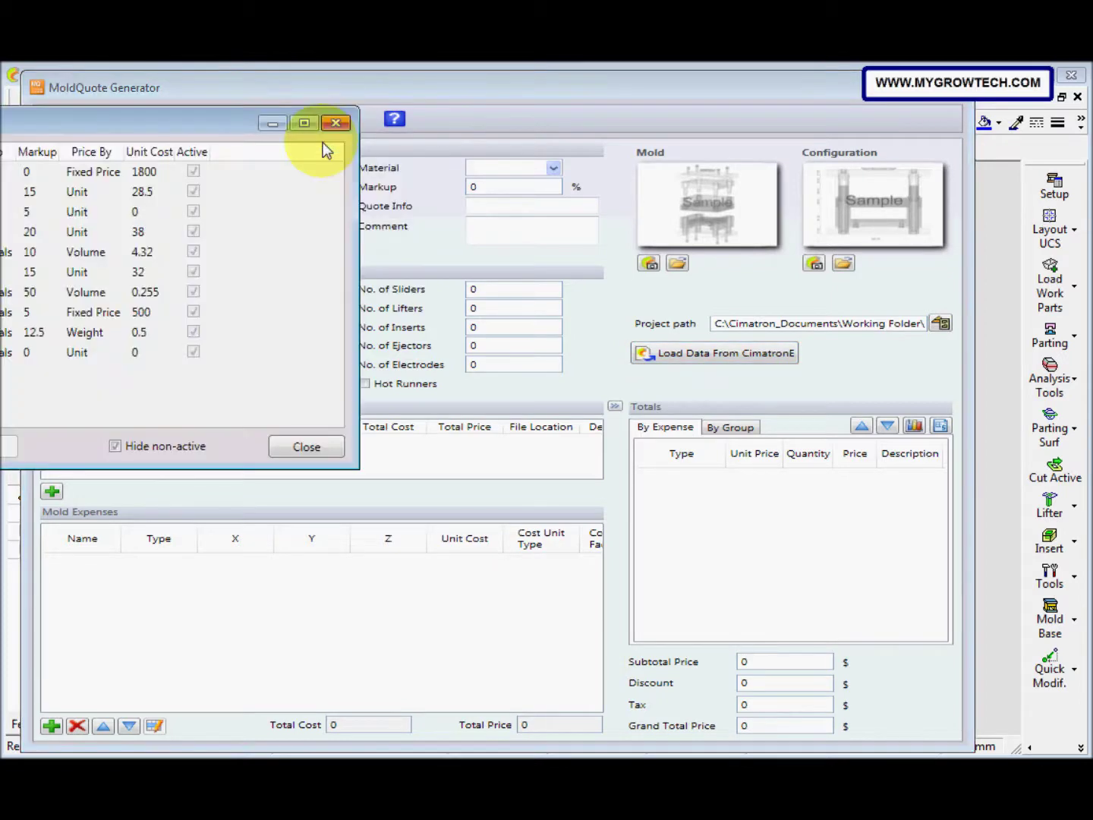
pyautogui.moveTo(277, 123); pyautogui.dragTo(571, 161)
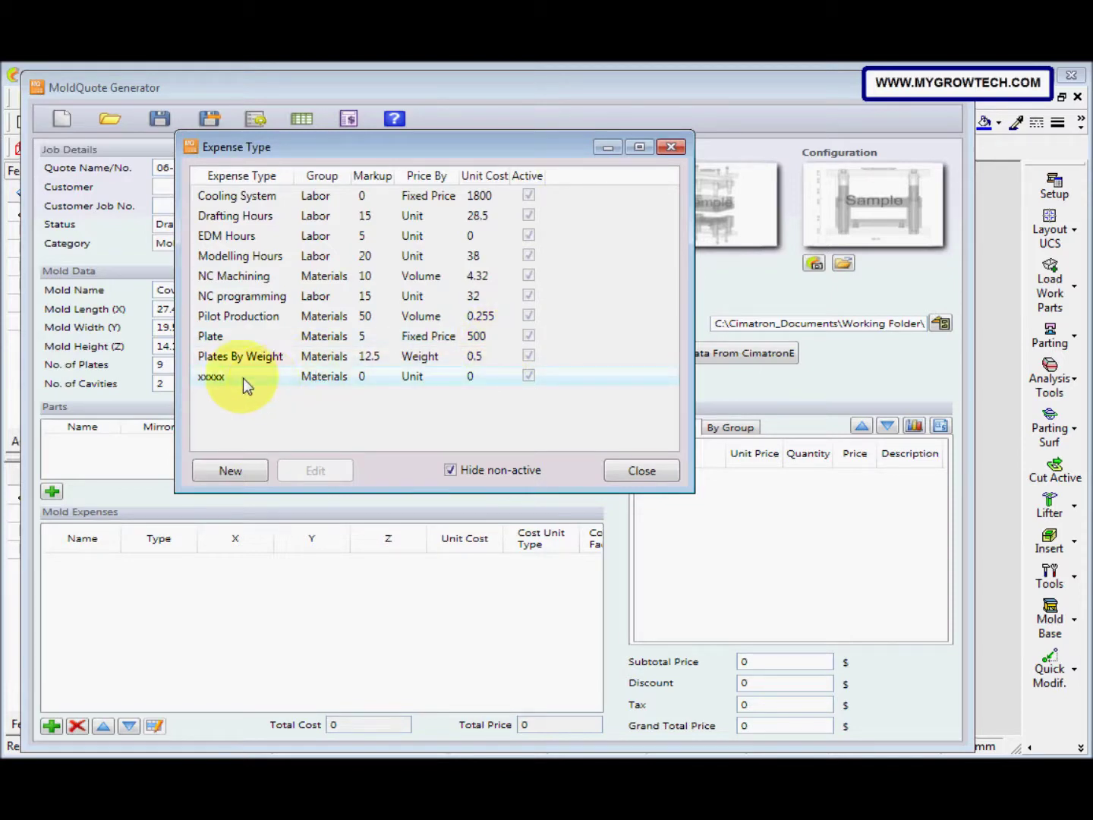
pyautogui.click(243, 473)
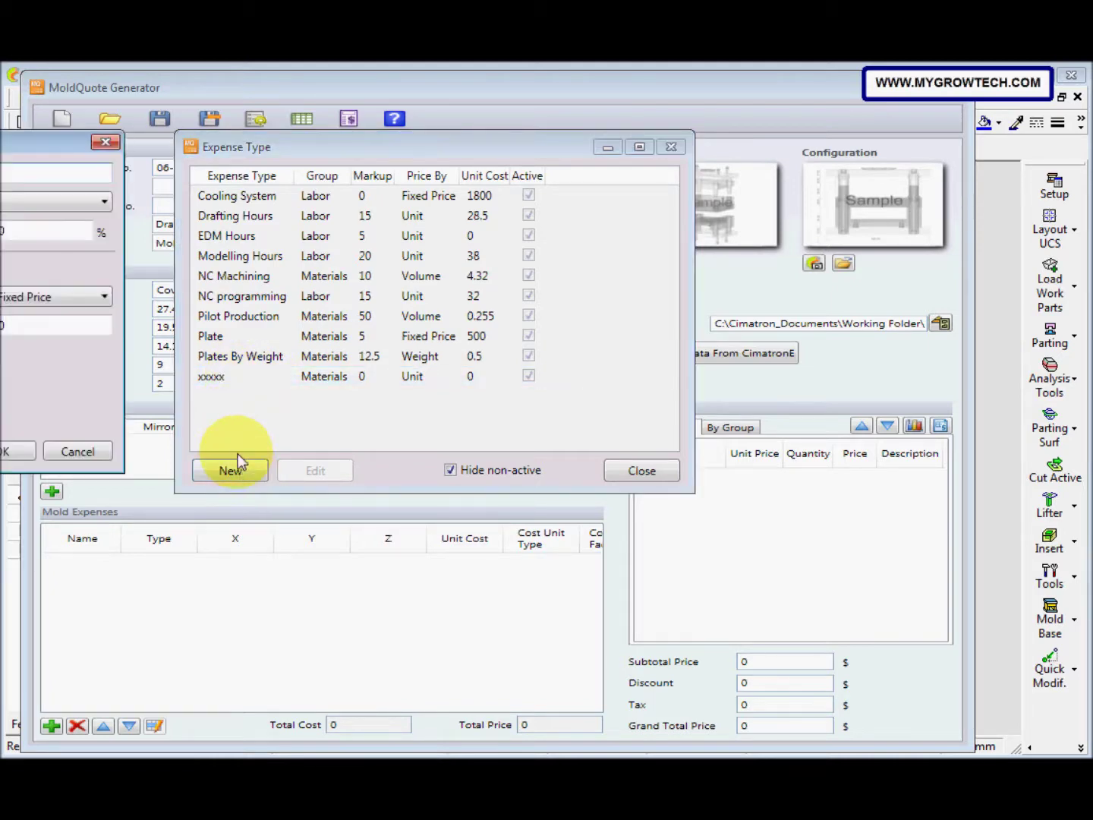
# Browse the new expense type's Group and Price By options, keeping Fixed Price.
pyautogui.moveTo(32, 153); pyautogui.dragTo(363, 180)
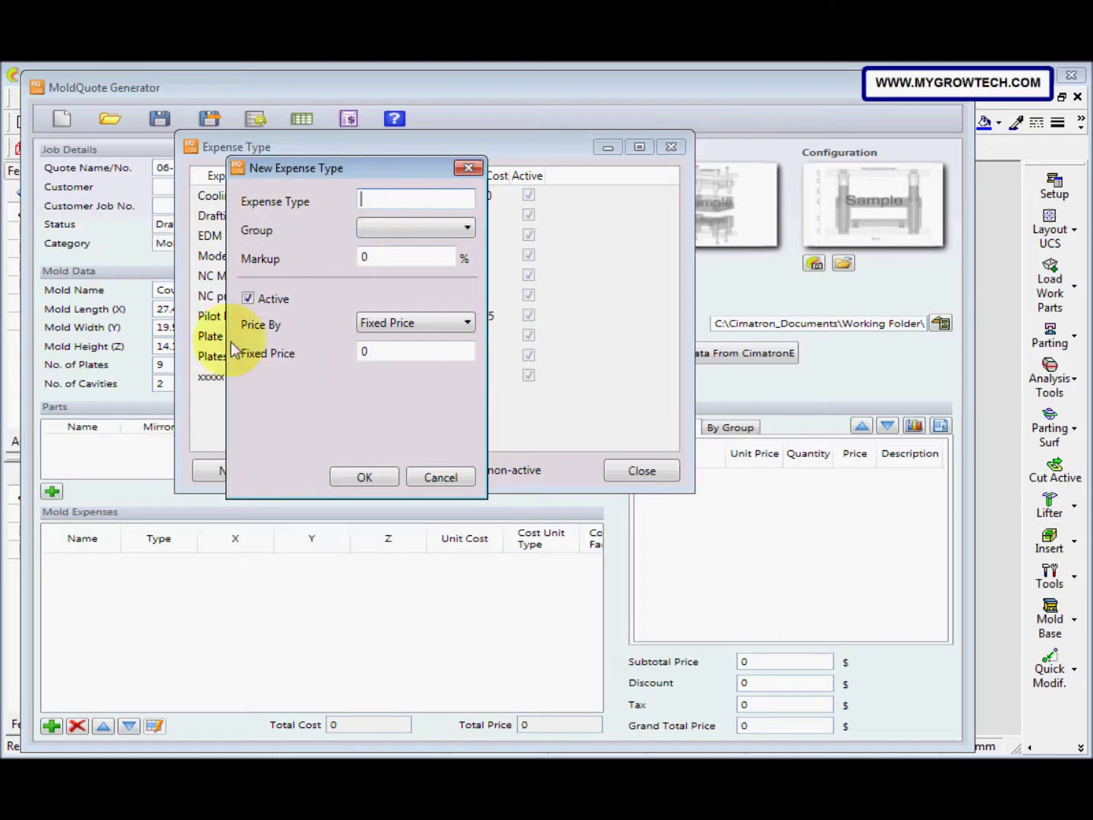
pyautogui.click(465, 228)
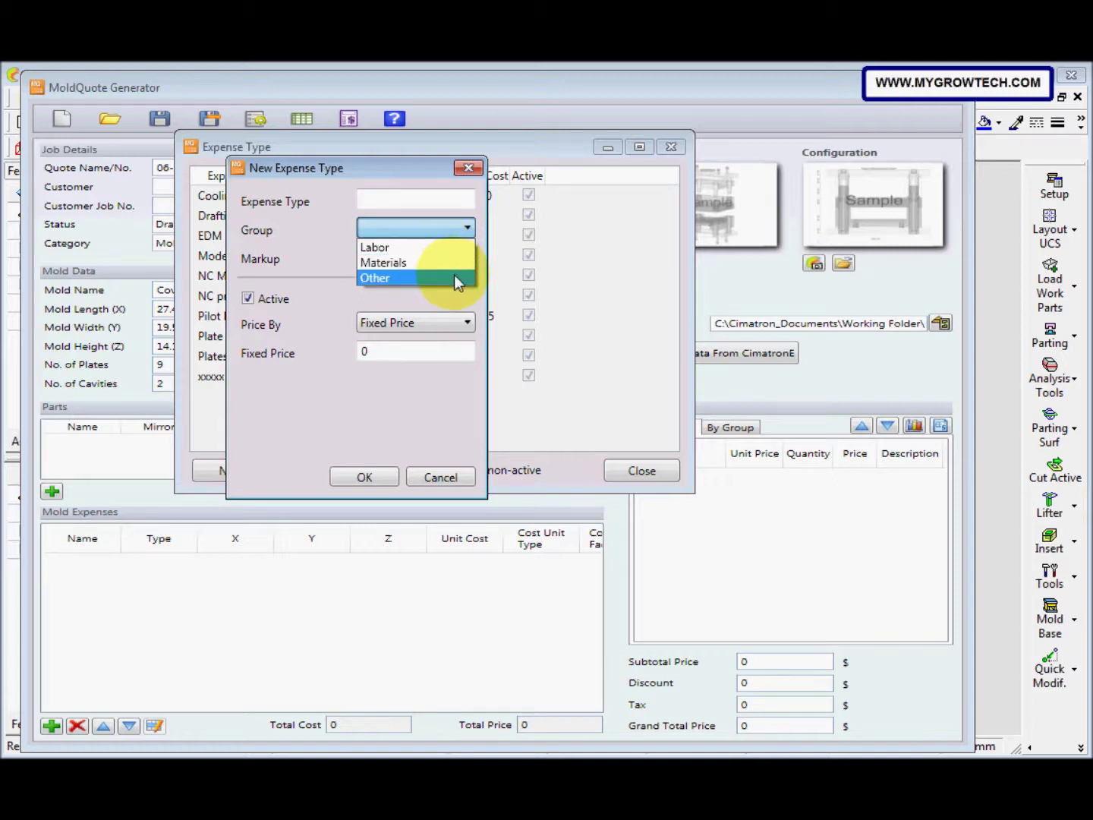
pyautogui.click(472, 326)
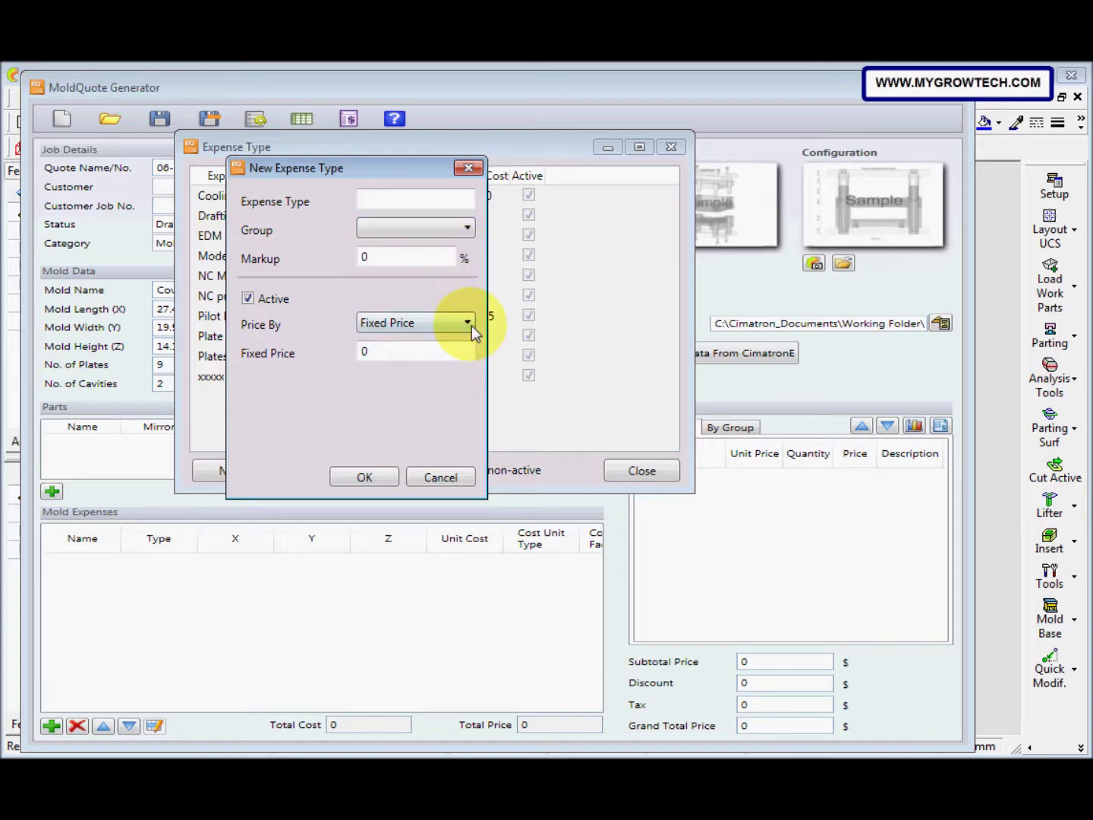
pyautogui.click(468, 322)
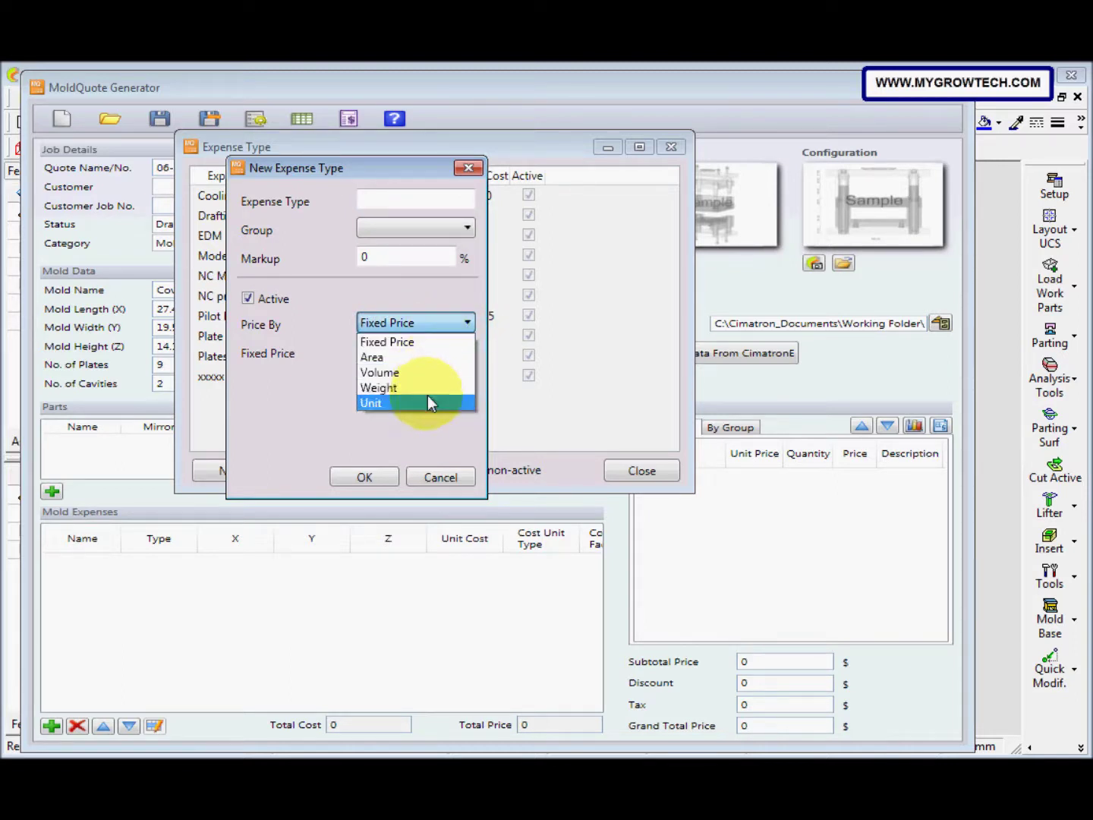
pyautogui.click(455, 479)
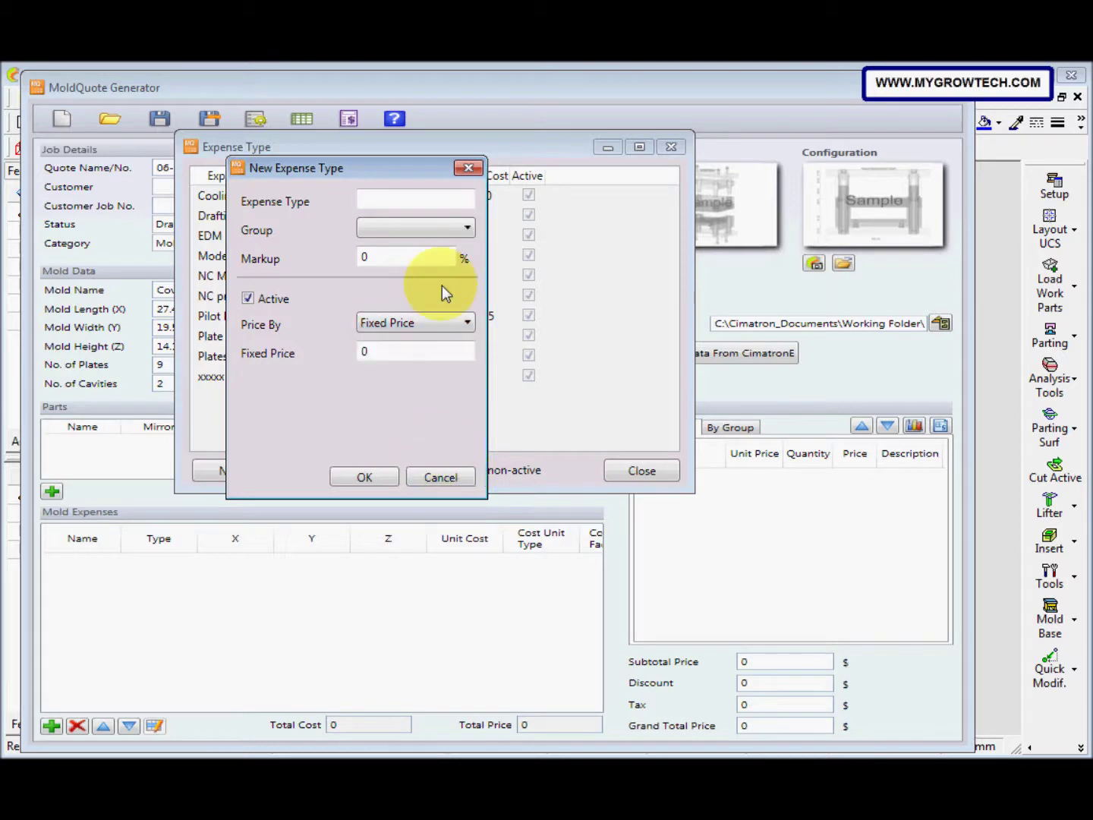
# Discard the new expense type, close its table, and open the Tasks reference table.
pyautogui.click(469, 168)
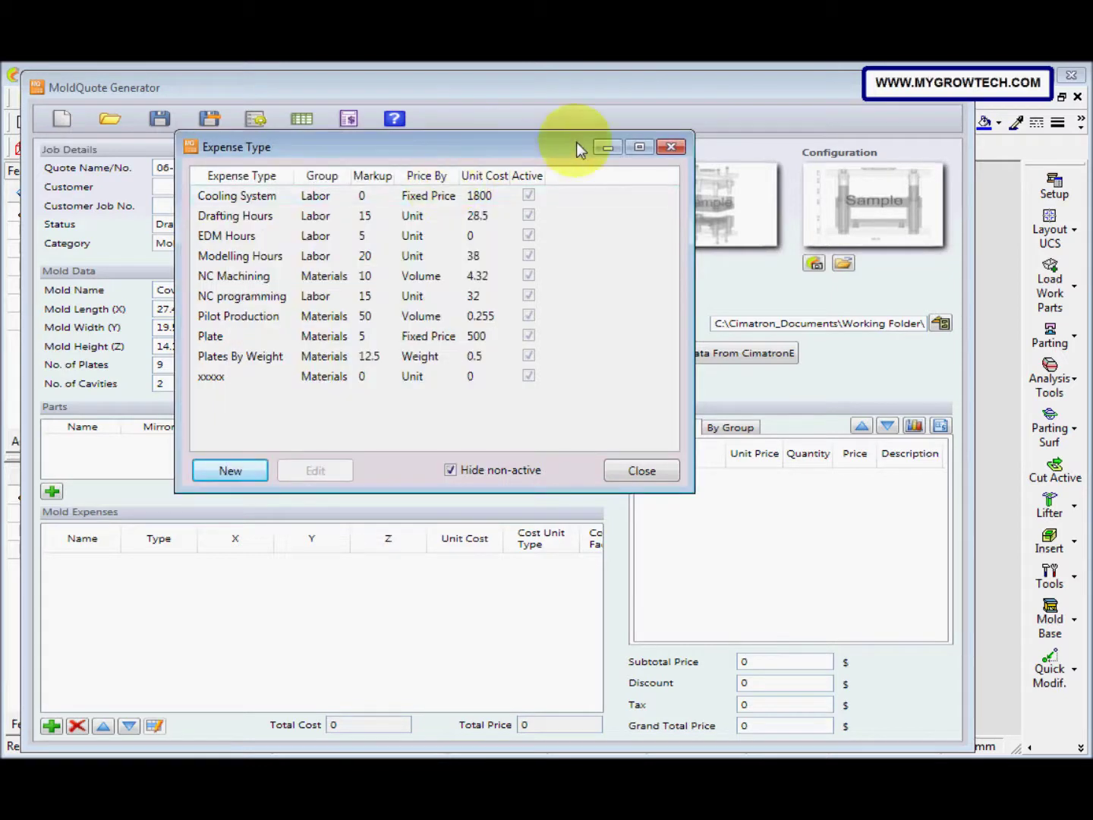
pyautogui.click(659, 150)
pyautogui.click(307, 122)
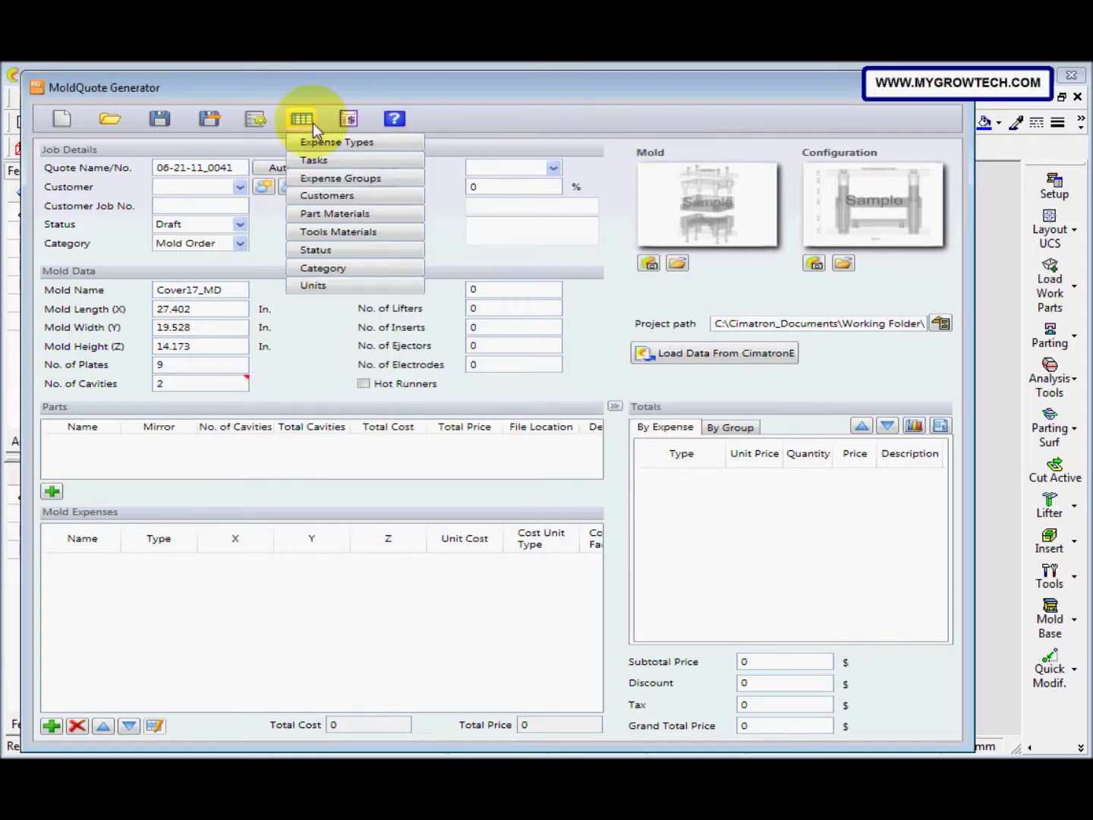
pyautogui.click(329, 160)
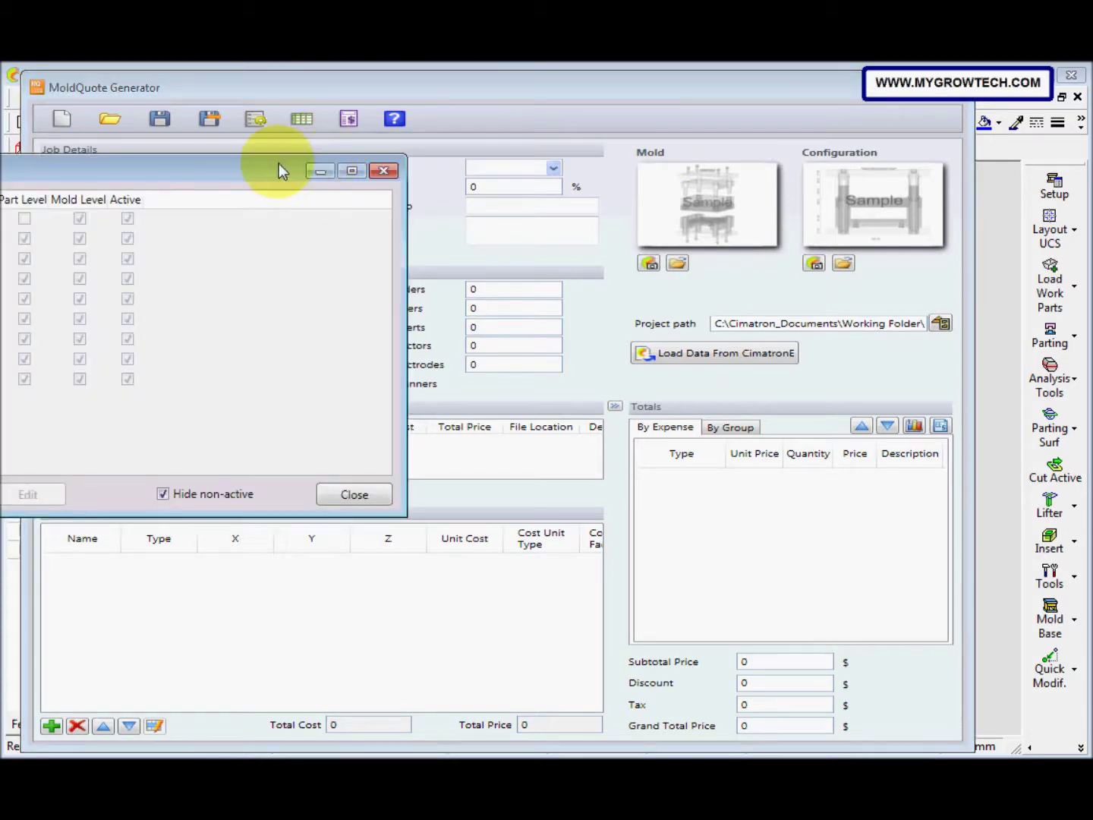
pyautogui.moveTo(281, 166); pyautogui.dragTo(538, 167)
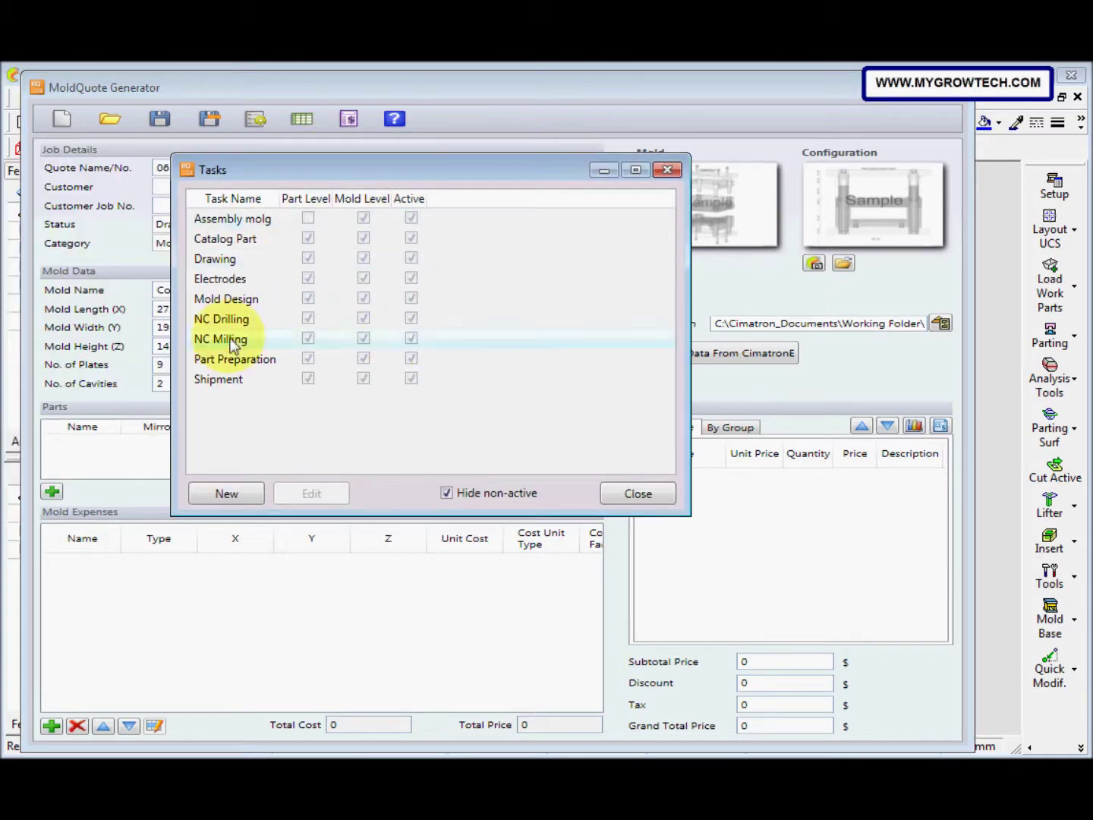
# Cancel a new task without adding it and close the Tasks table.
pyautogui.click(247, 492)
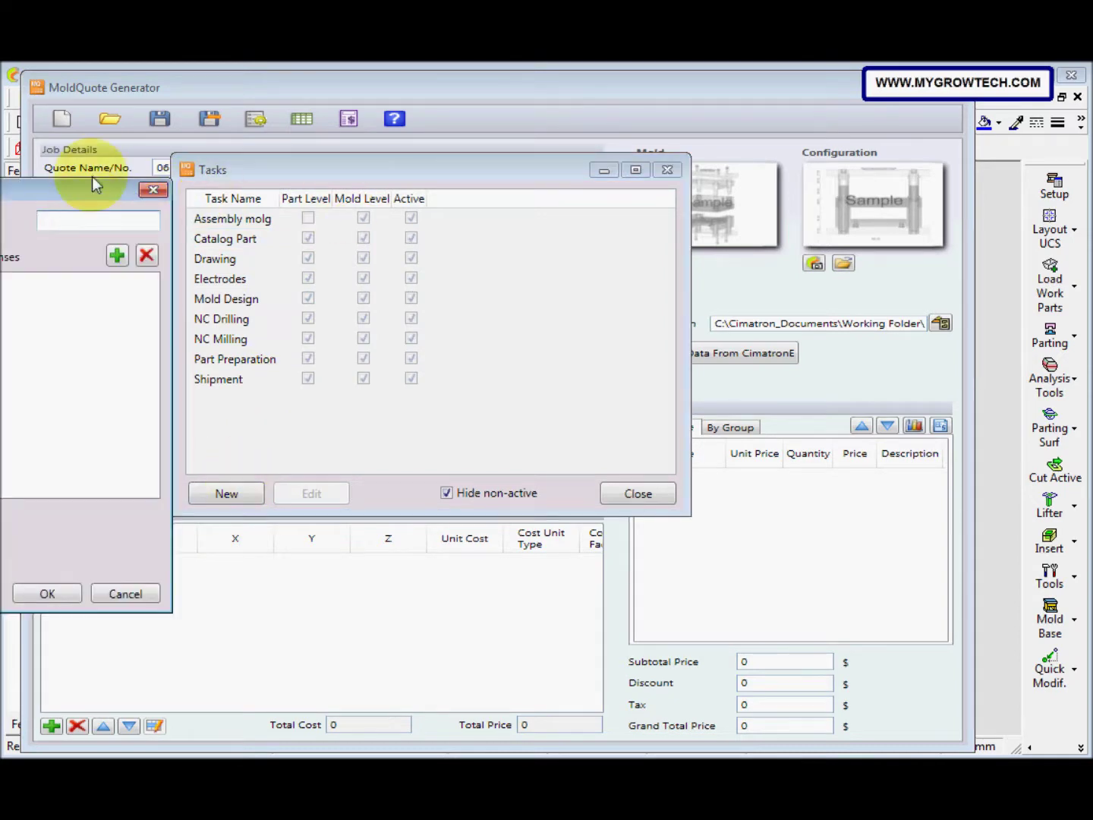
pyautogui.moveTo(103, 186); pyautogui.dragTo(517, 156)
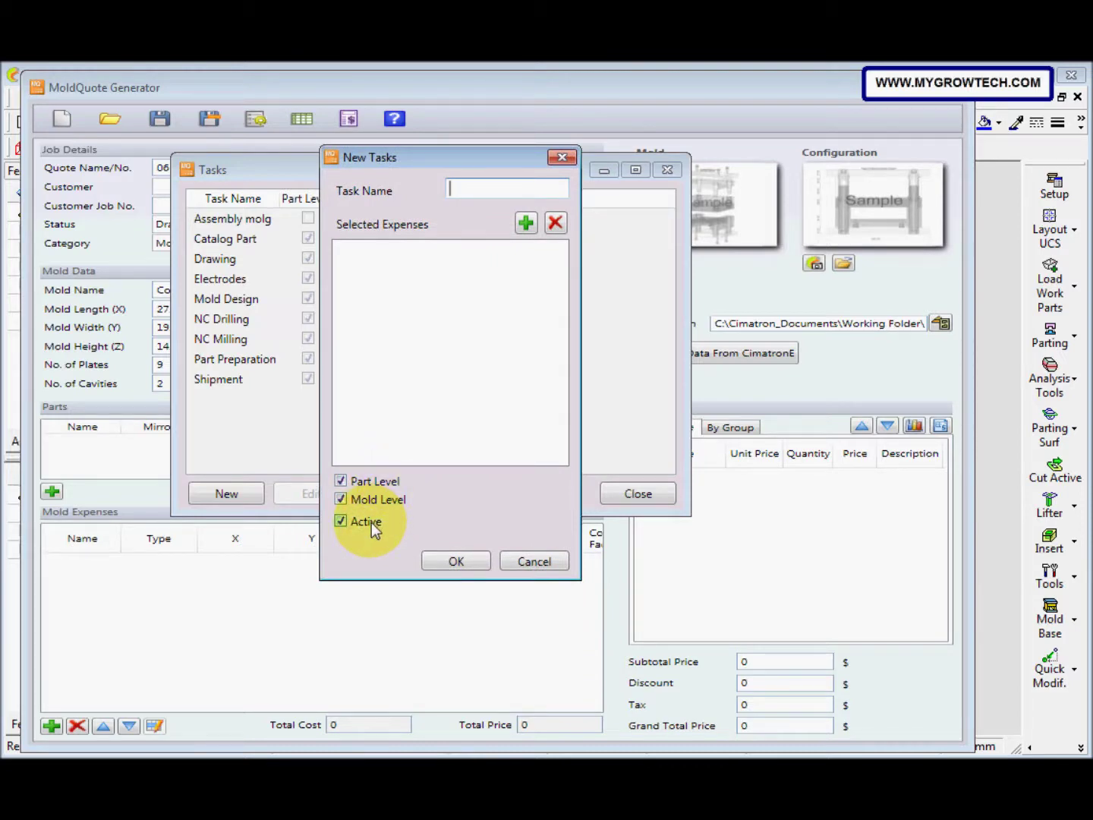
pyautogui.click(515, 561)
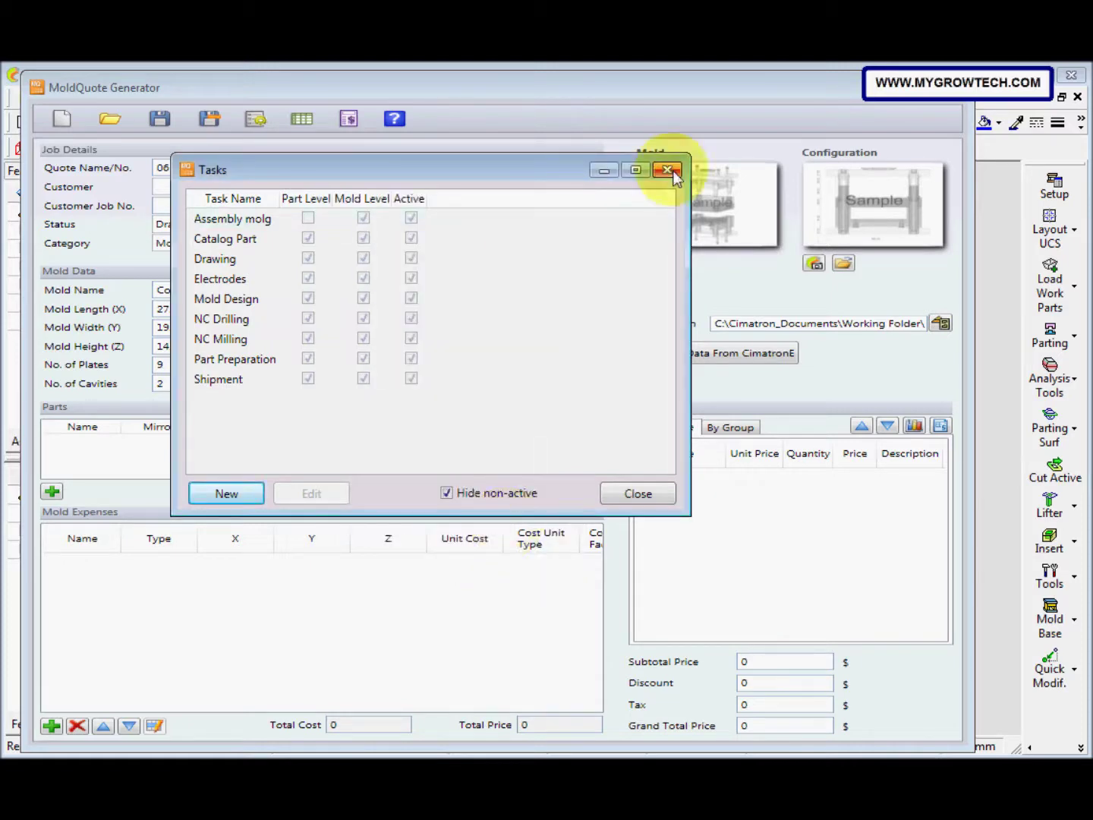
pyautogui.click(667, 170)
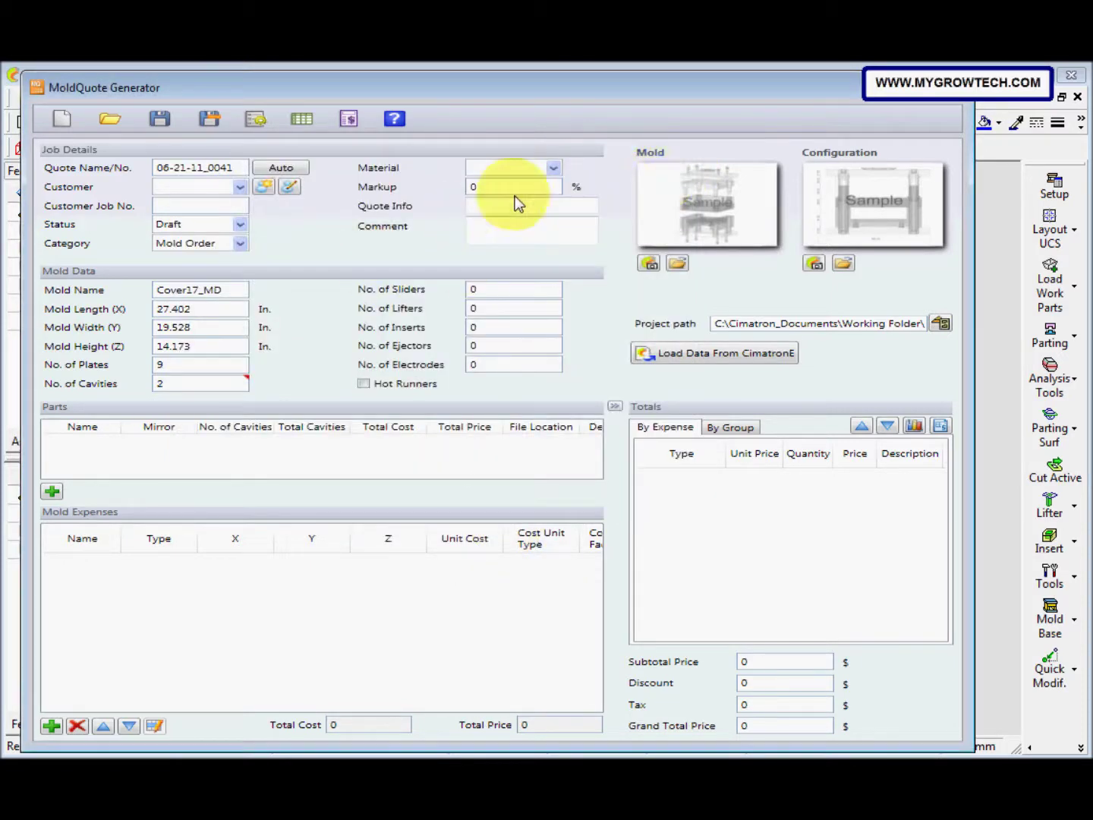
# Reload the CimatronE plate data and assign the first plate to Mold Design.
pyautogui.click(683, 353)
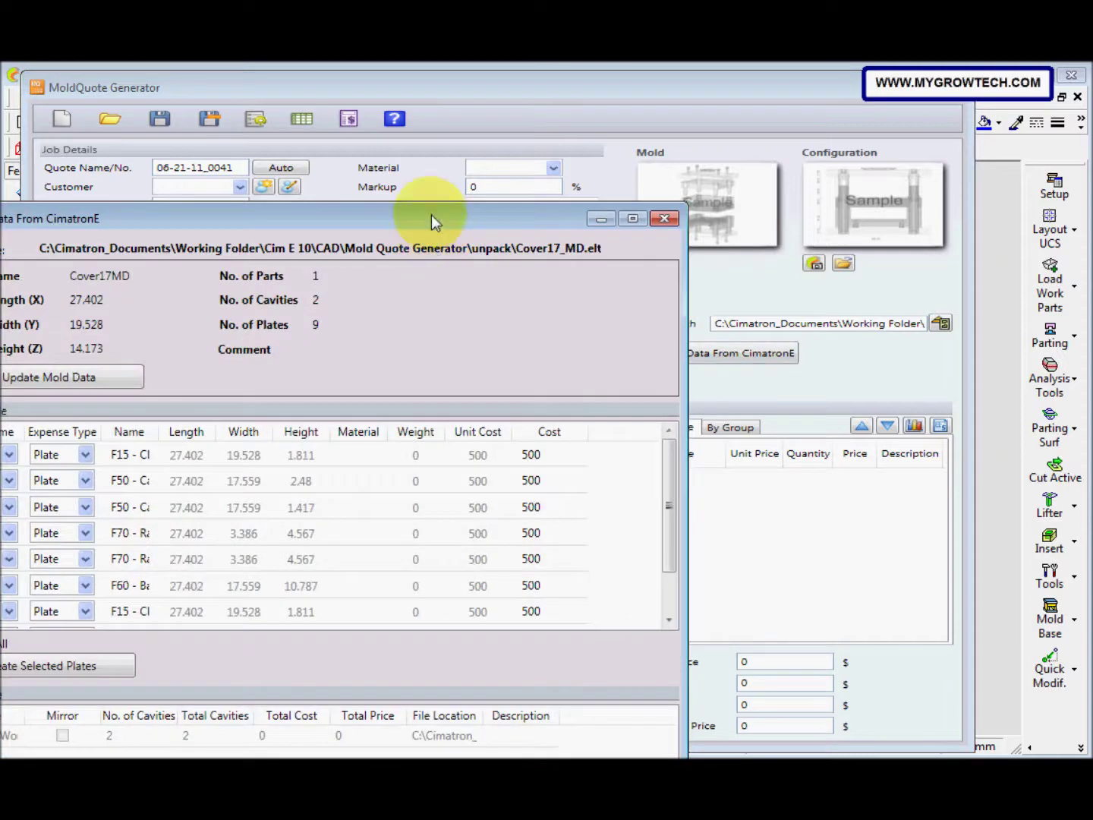
pyautogui.moveTo(431, 216); pyautogui.dragTo(549, 104)
pyautogui.click(134, 341)
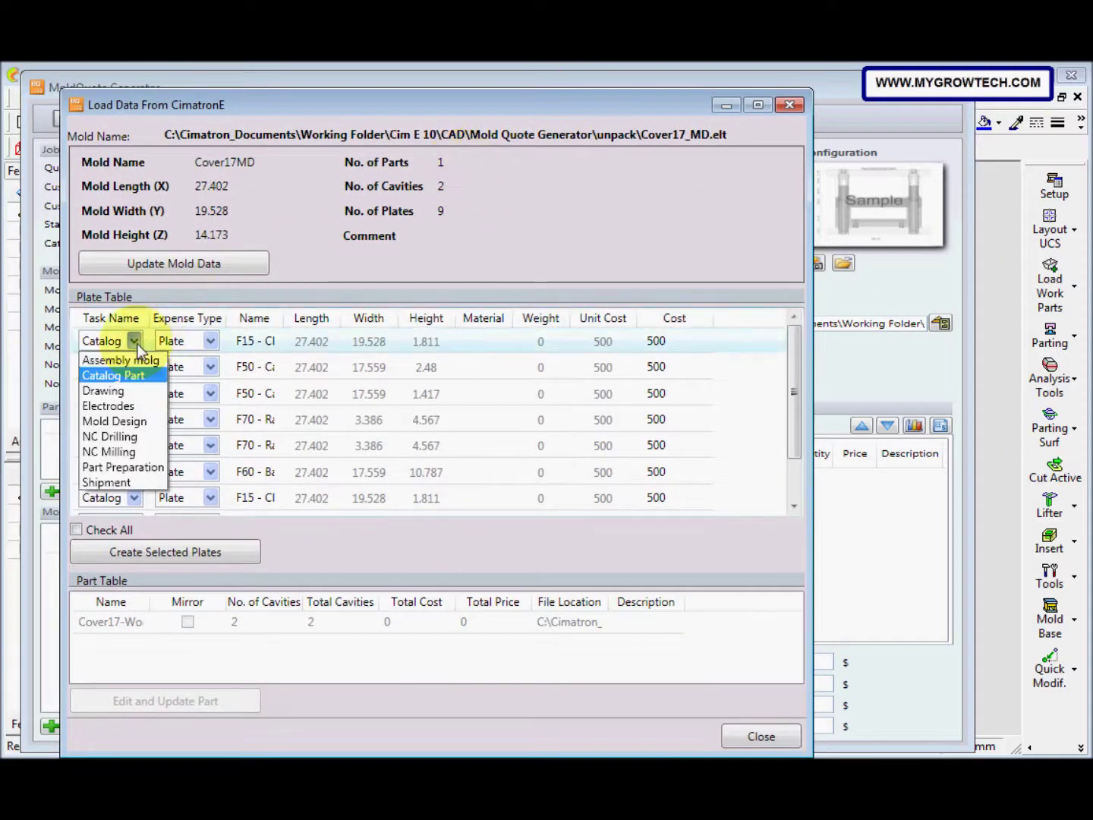
pyautogui.click(137, 421)
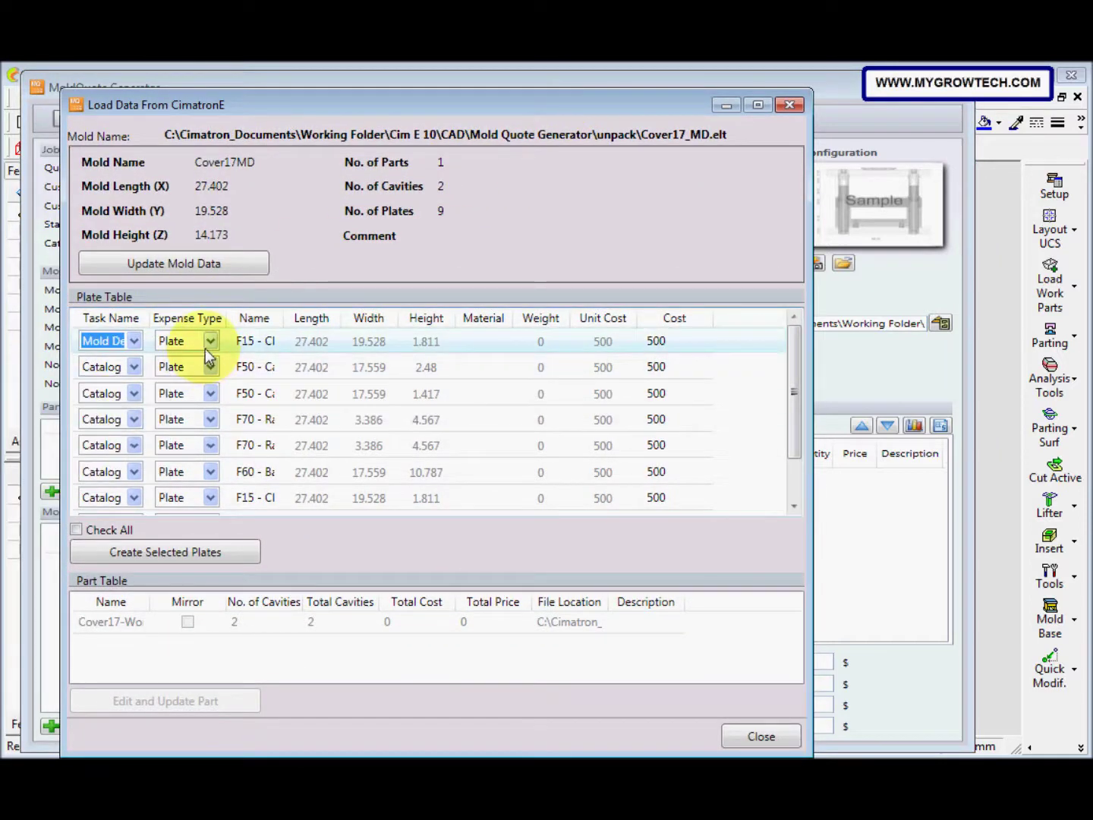
pyautogui.click(151, 552)
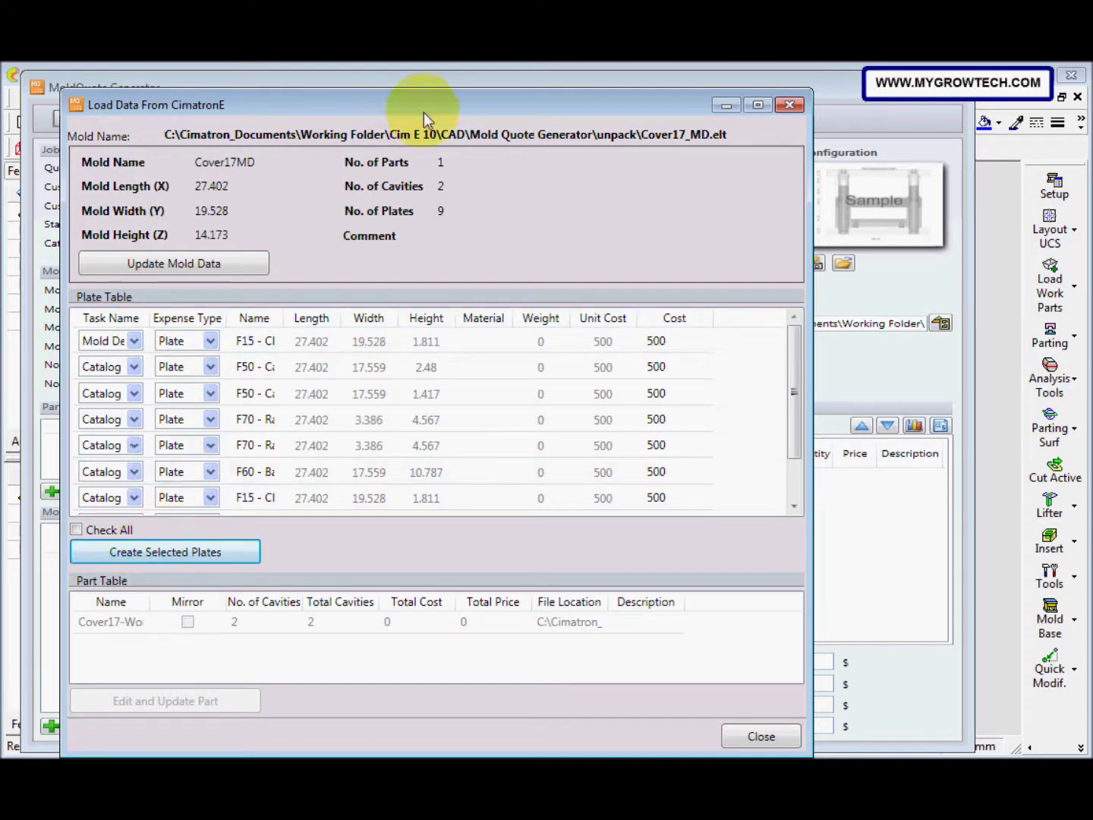
# Add the first plate row as a mold expense and check it in Mold Expenses.
pyautogui.moveTo(424, 113); pyautogui.dragTo(520, 88)
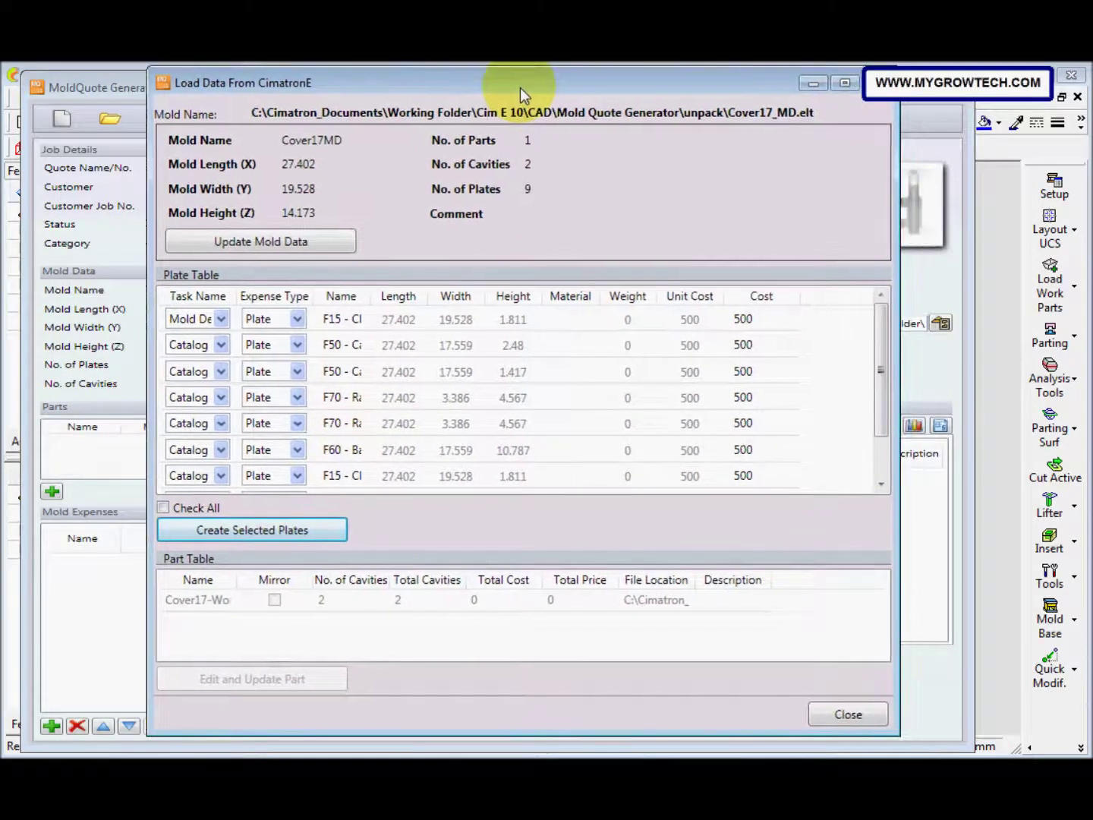
pyautogui.click(236, 323)
pyautogui.click(264, 530)
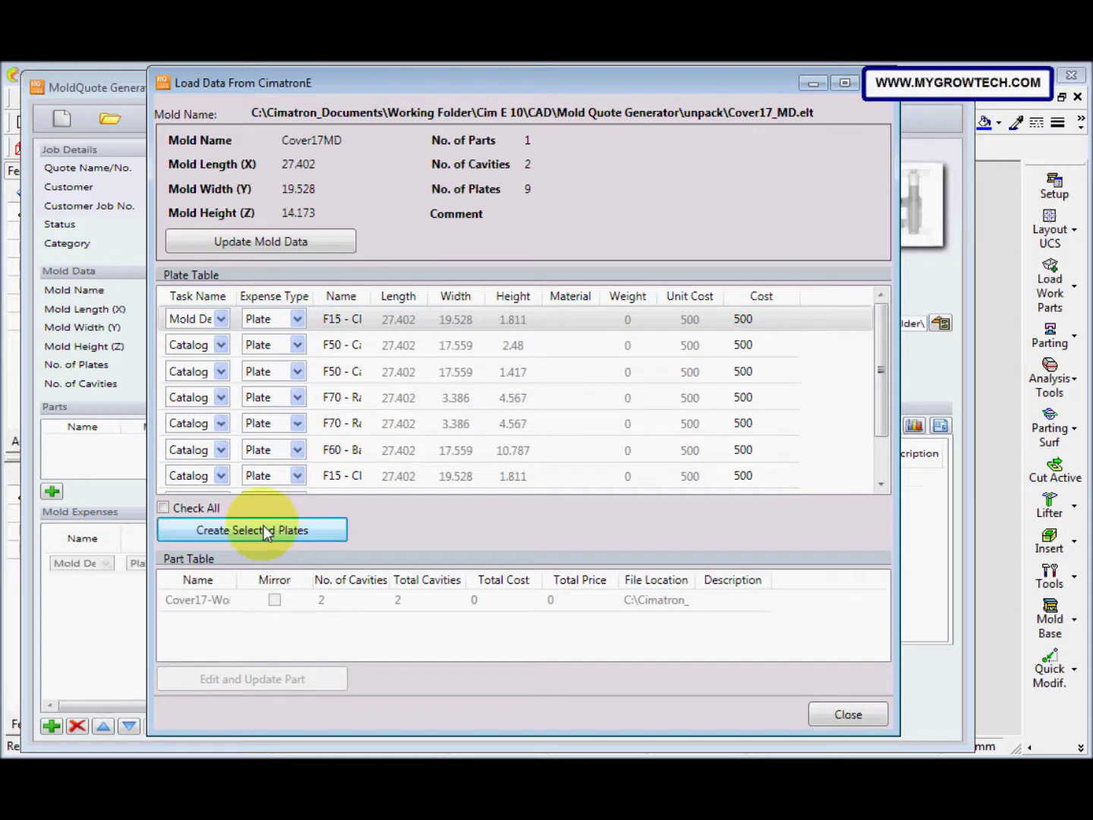
pyautogui.moveTo(438, 73); pyautogui.dragTo(559, 78)
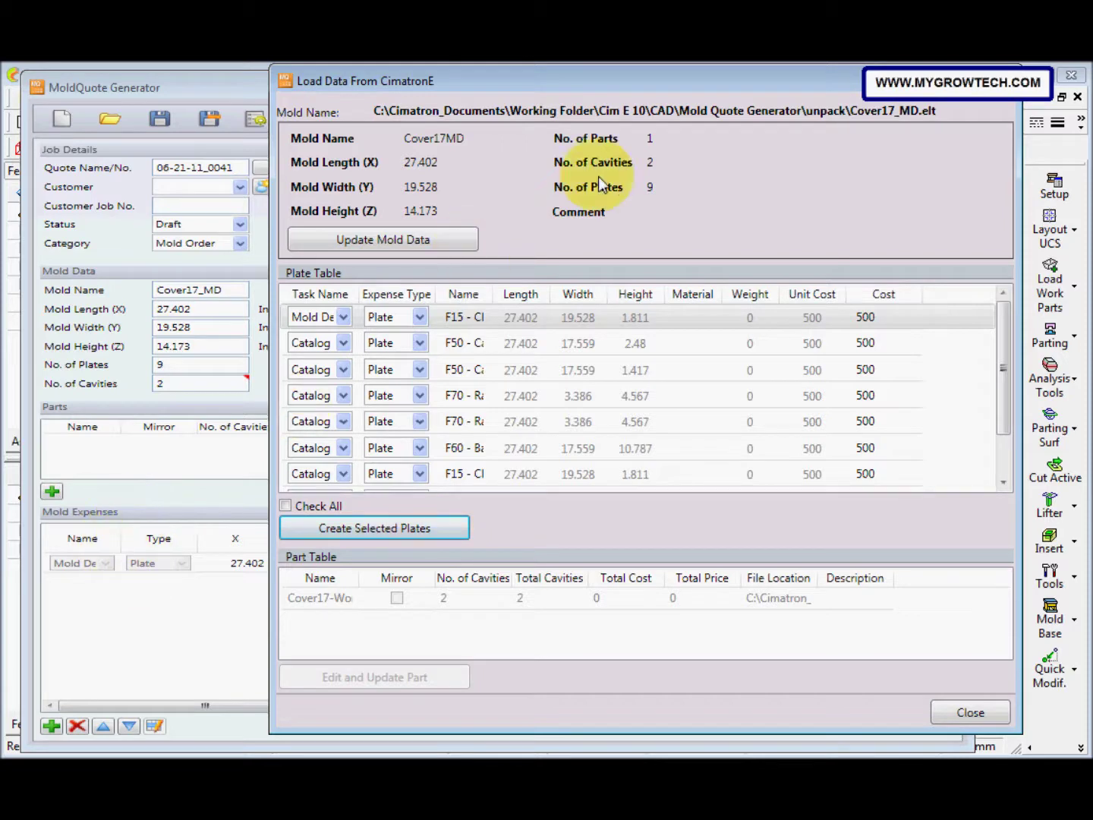
pyautogui.moveTo(647, 87); pyautogui.dragTo(501, 91)
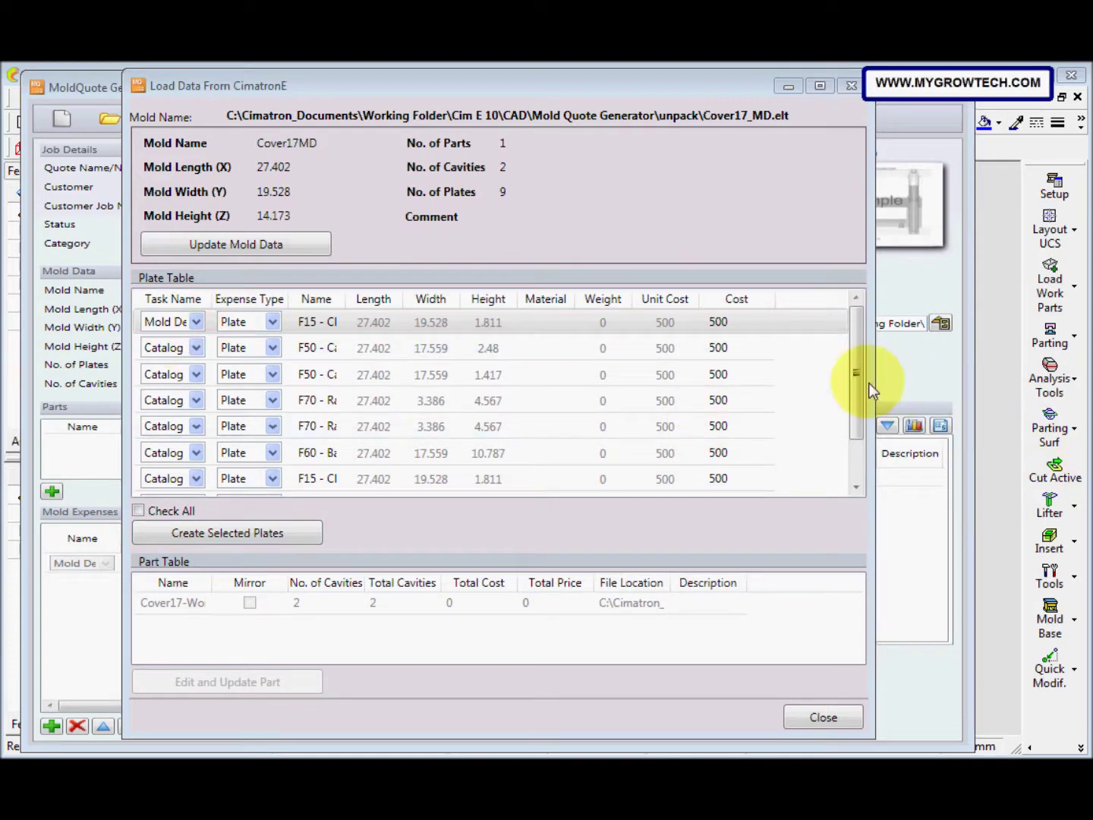
pyautogui.moveTo(852, 374)
pyautogui.mouseDown()
pyautogui.moveTo(848, 449)
pyautogui.moveTo(851, 370)
pyautogui.mouseUp()
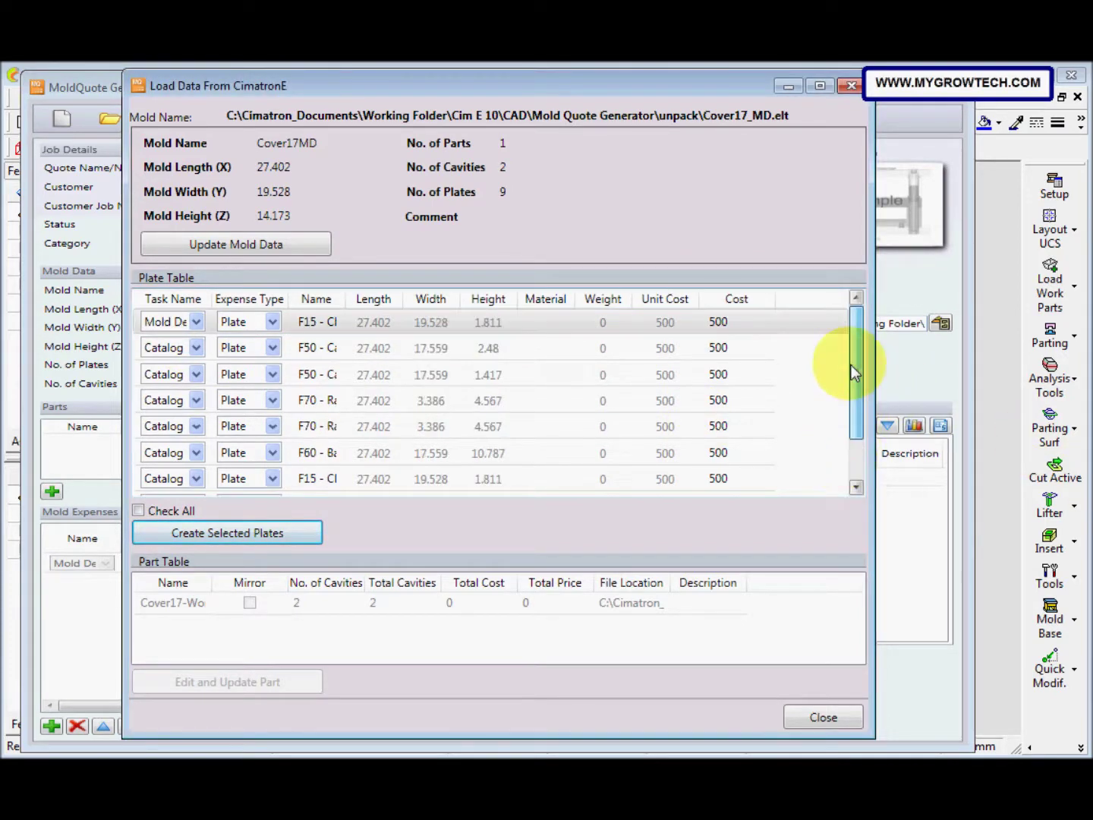
# Assign the second and third plates to Mold Design.
pyautogui.click(196, 348)
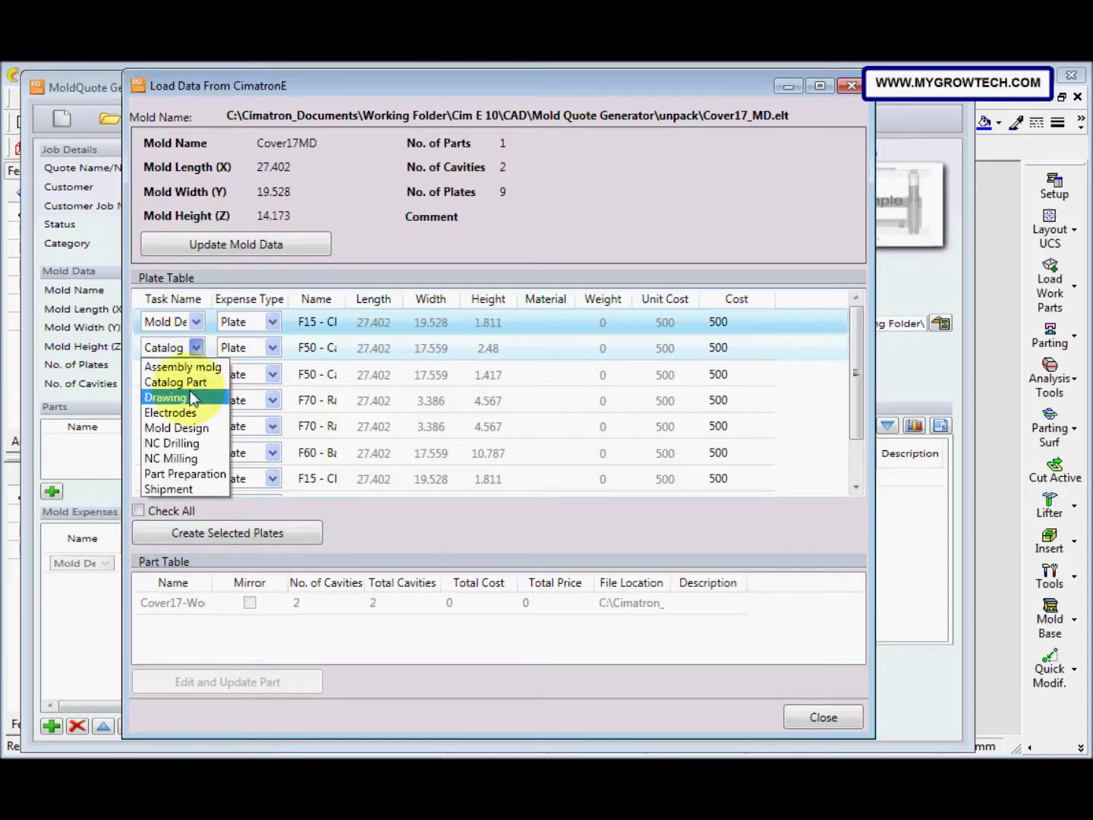
pyautogui.click(186, 427)
pyautogui.click(196, 373)
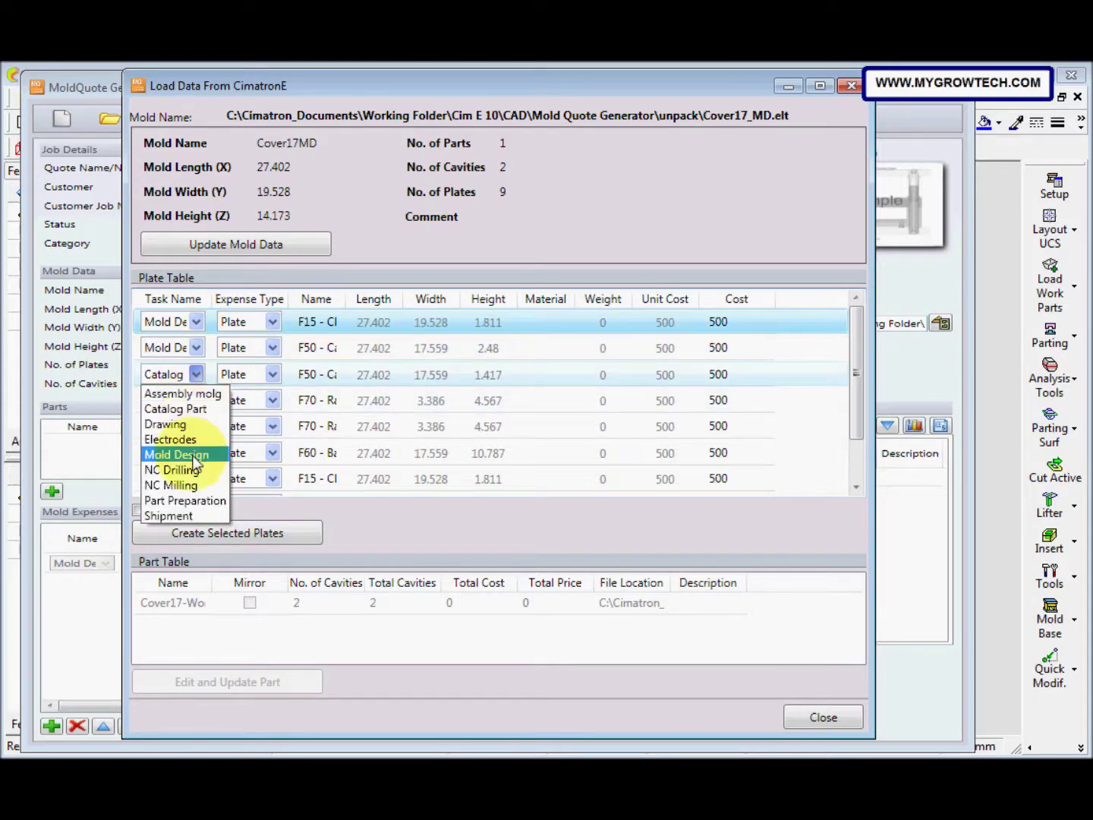
pyautogui.click(182, 454)
pyautogui.scroll(-1, 494, 399)
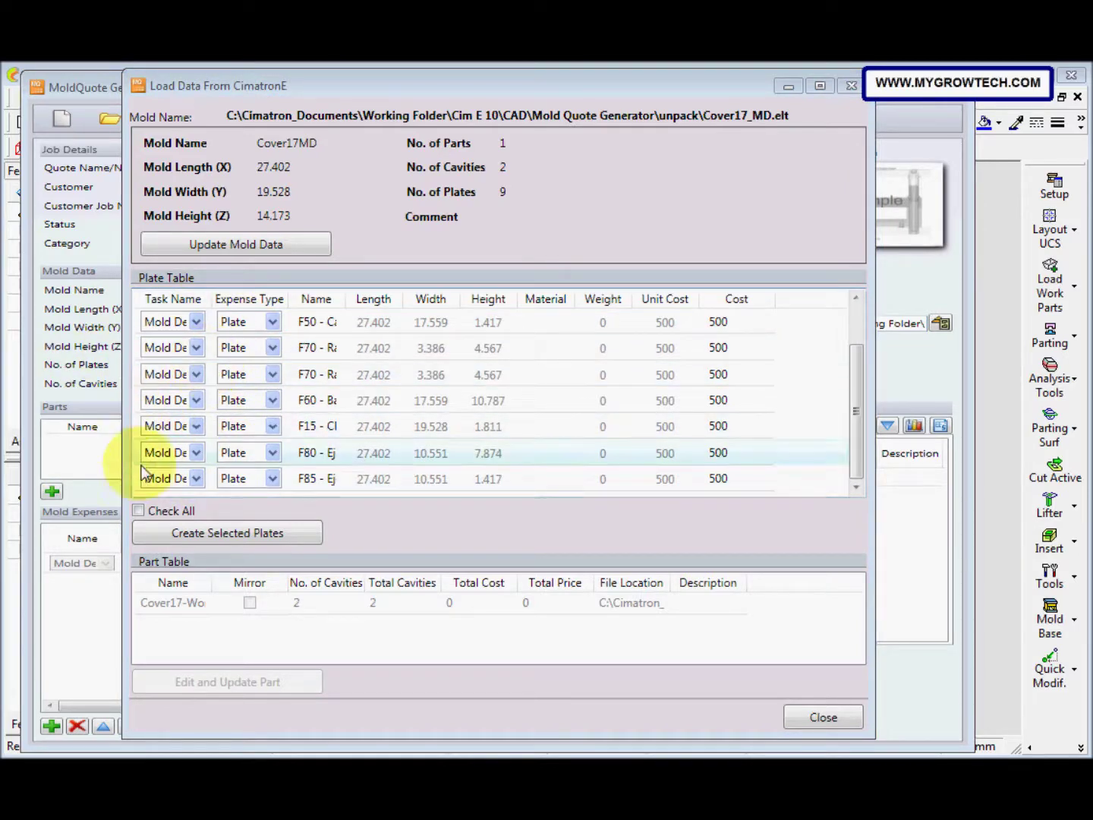
# Check all plates and create them as 500-cost plate expenses, then verify Mold Expenses.
pyautogui.click(139, 511)
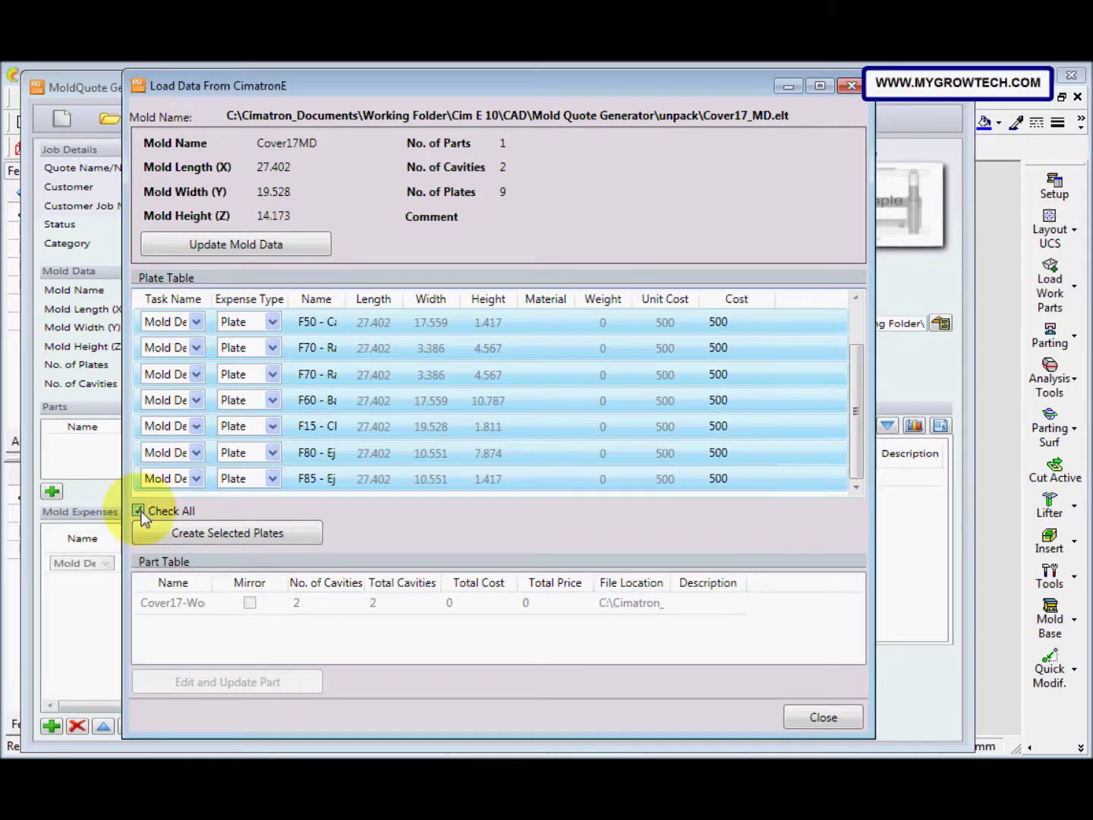
pyautogui.click(197, 536)
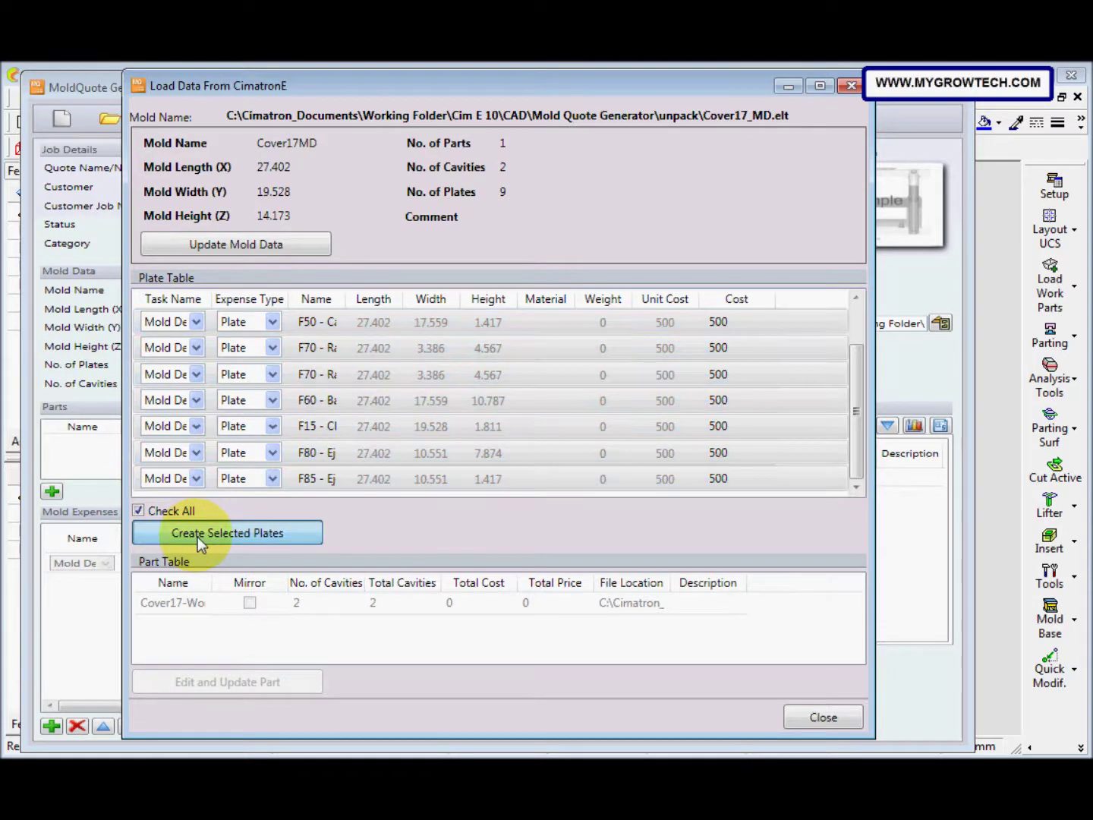
pyautogui.moveTo(414, 86); pyautogui.dragTo(547, 94)
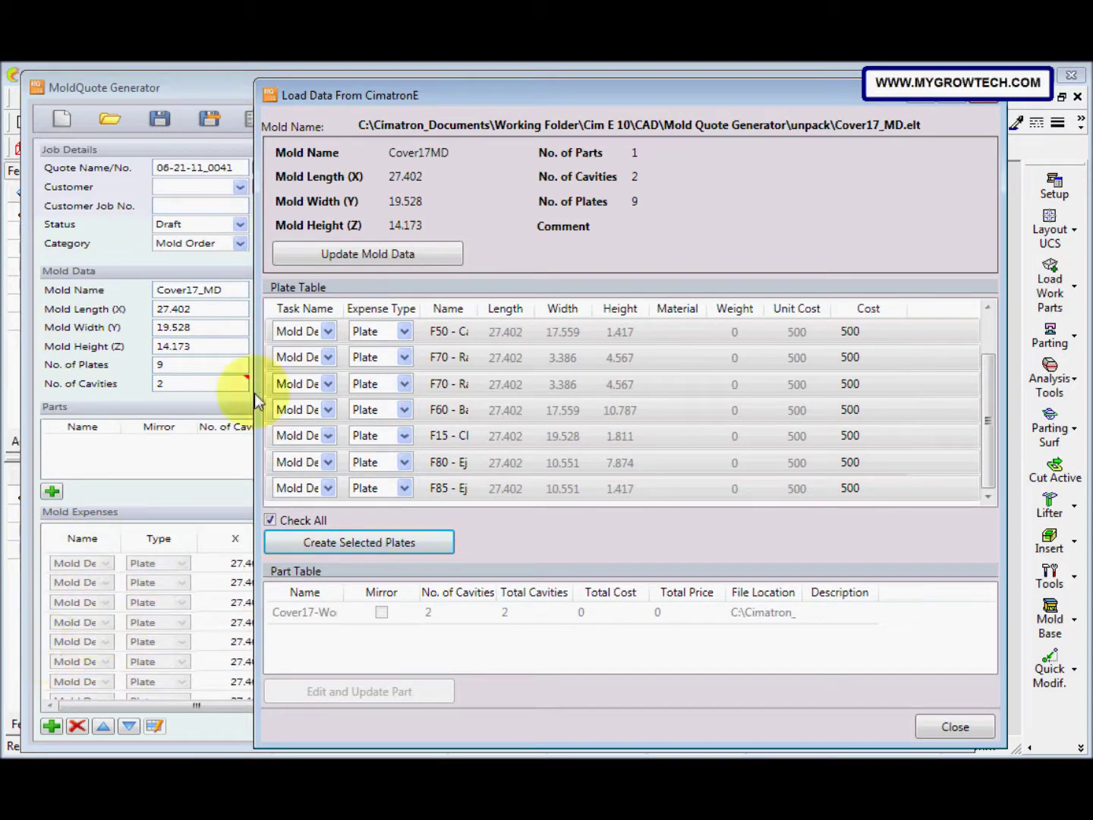
pyautogui.moveTo(572, 99); pyautogui.dragTo(469, 100)
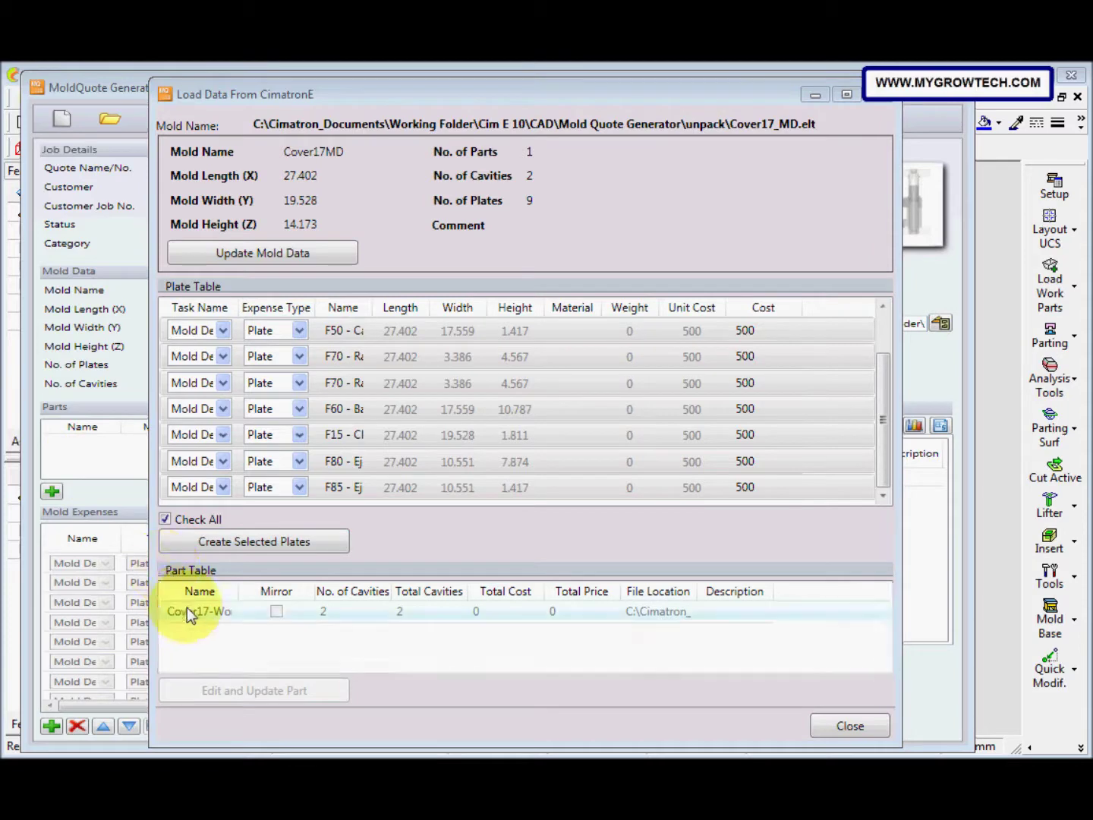
# Add Cover17-Work with 2 cavities to the parts list, then close the CimatronE data loader.
pyautogui.click(240, 616)
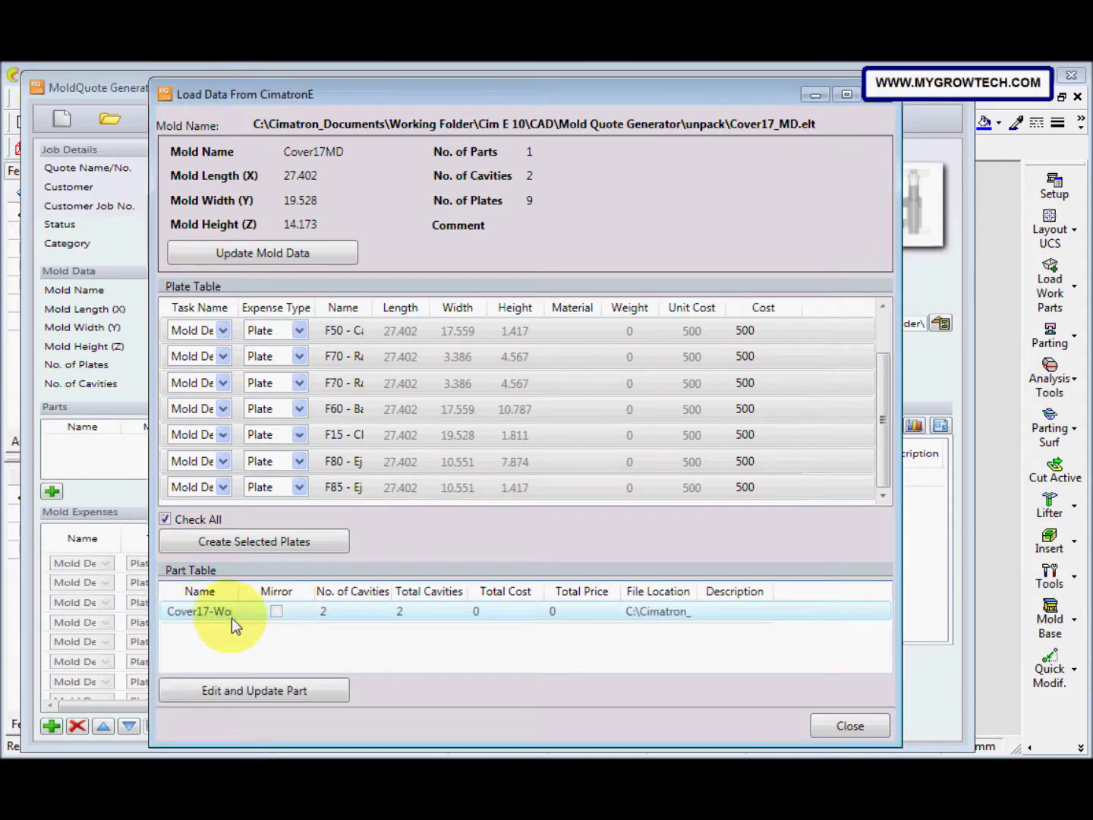
pyautogui.moveTo(237, 585); pyautogui.dragTo(252, 587)
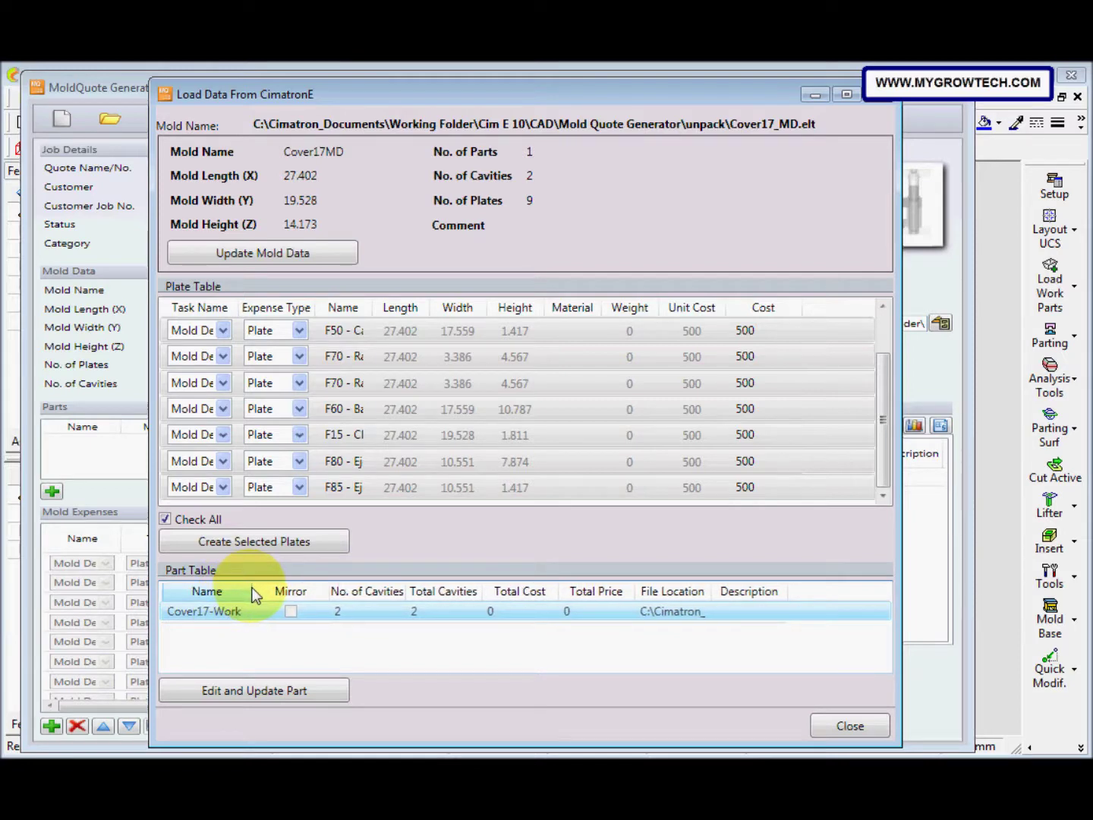
pyautogui.click(254, 692)
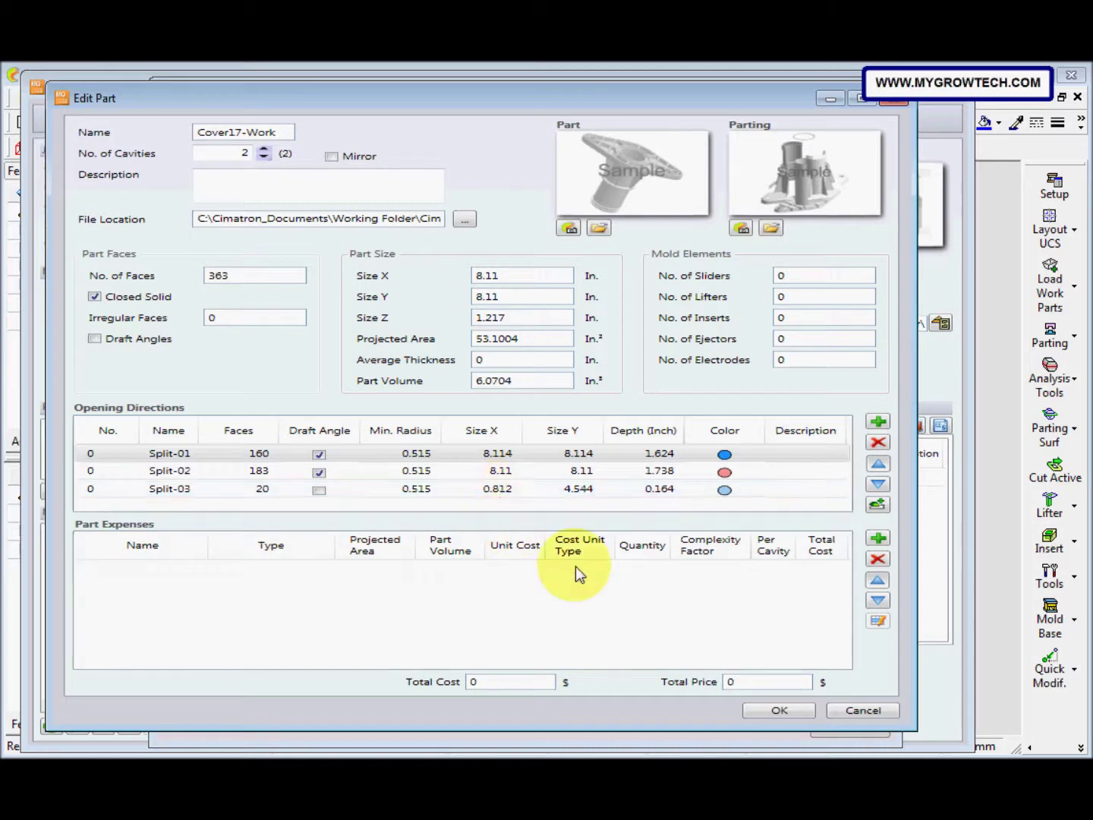
pyautogui.click(760, 714)
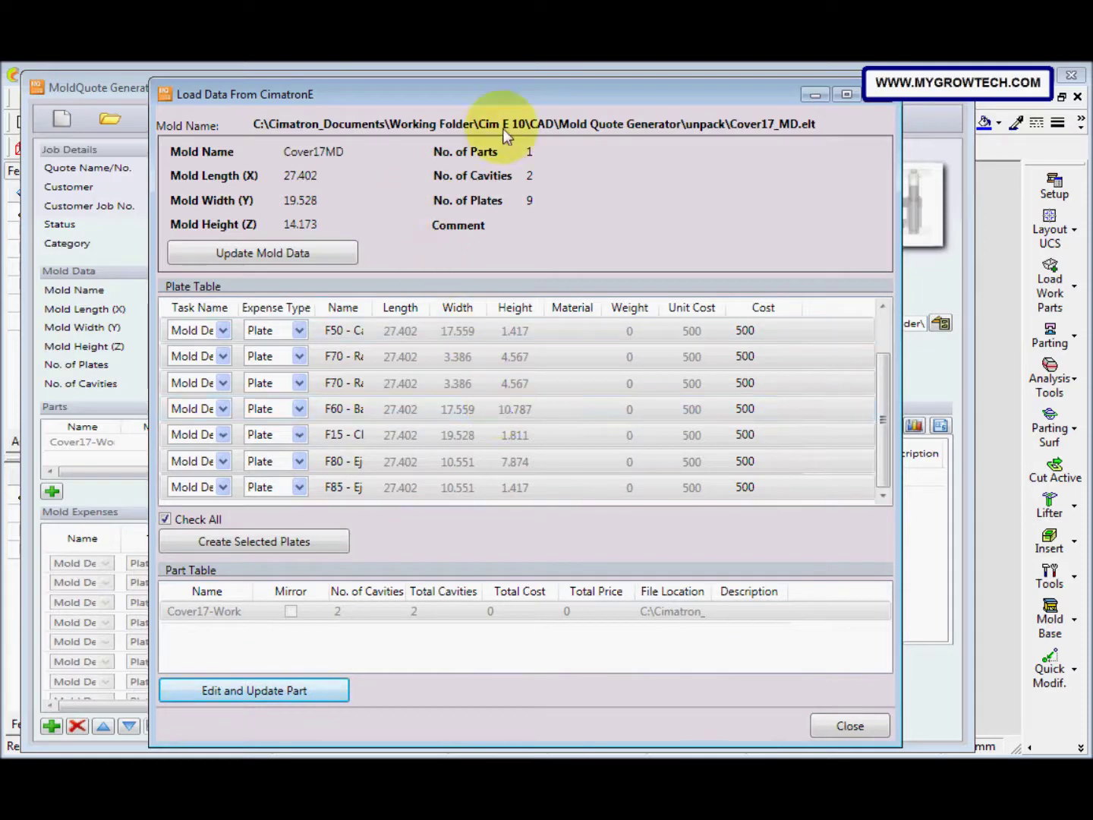
pyautogui.moveTo(505, 100); pyautogui.dragTo(632, 105)
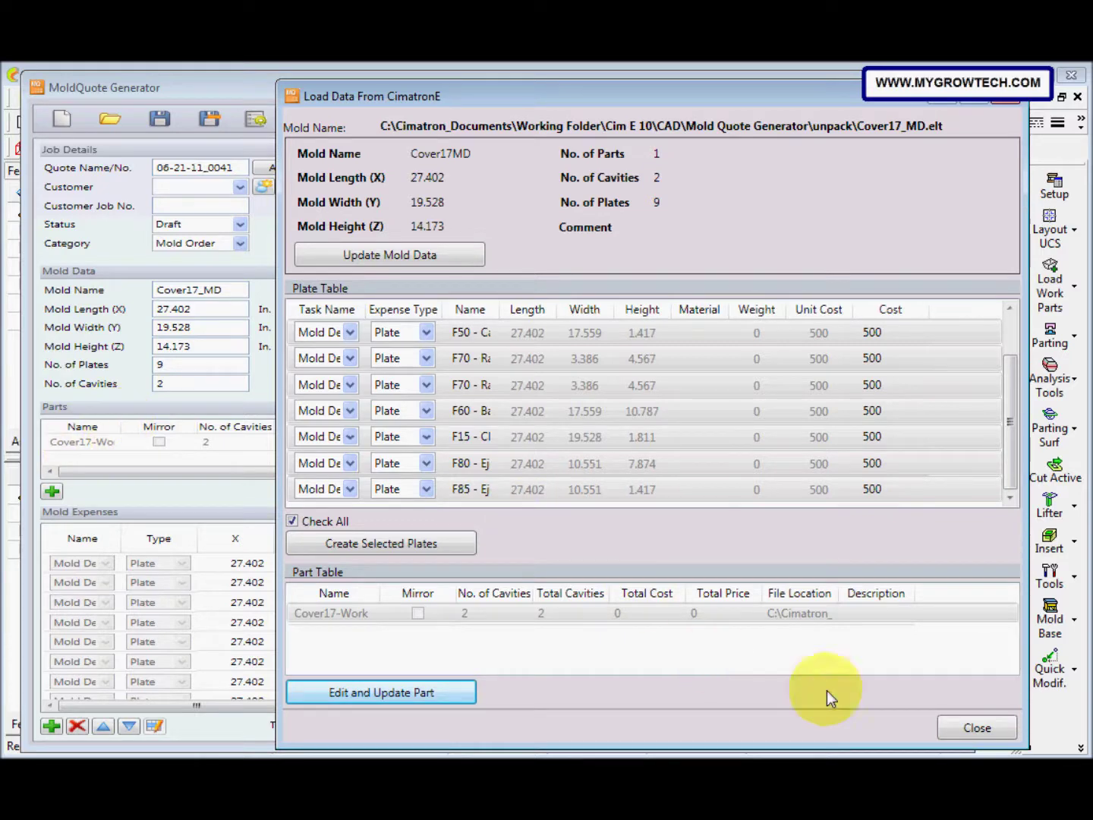
pyautogui.click(979, 729)
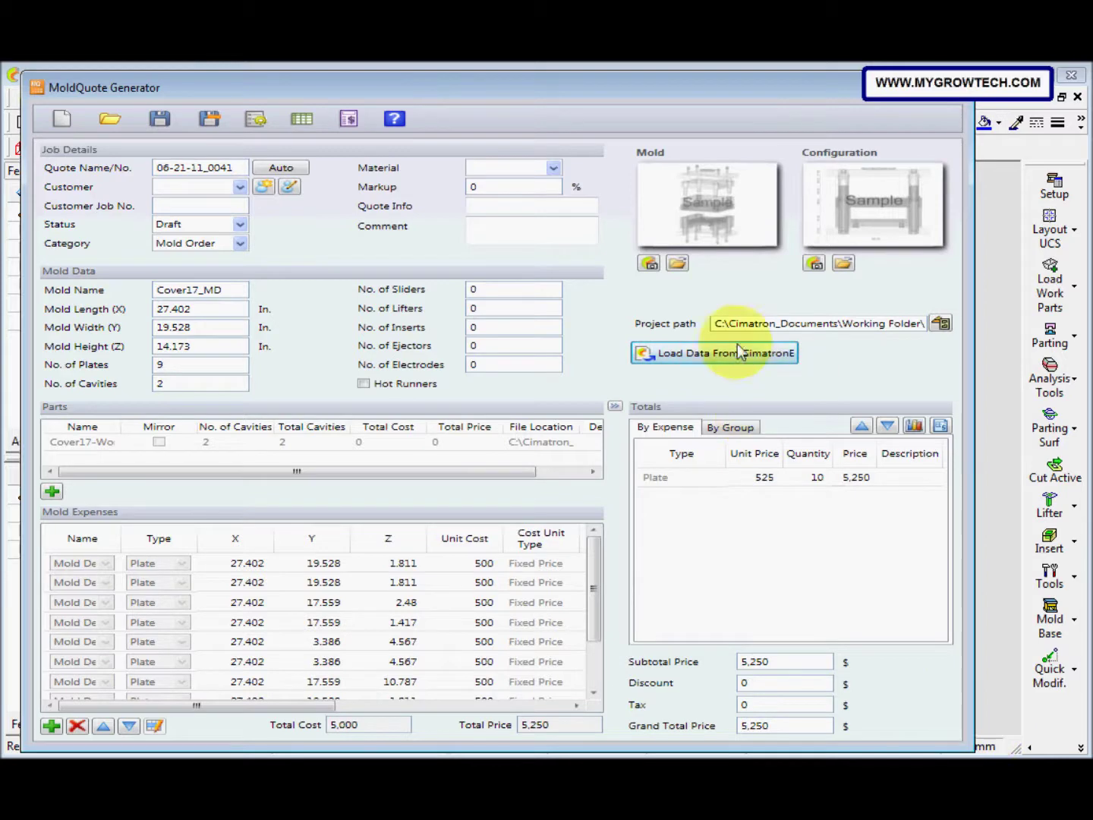
# Reopen the CimatronE data loader and close it again, leaving the 5,250 grand total.
pyautogui.click(678, 357)
pyautogui.moveTo(364, 85); pyautogui.dragTo(614, 108)
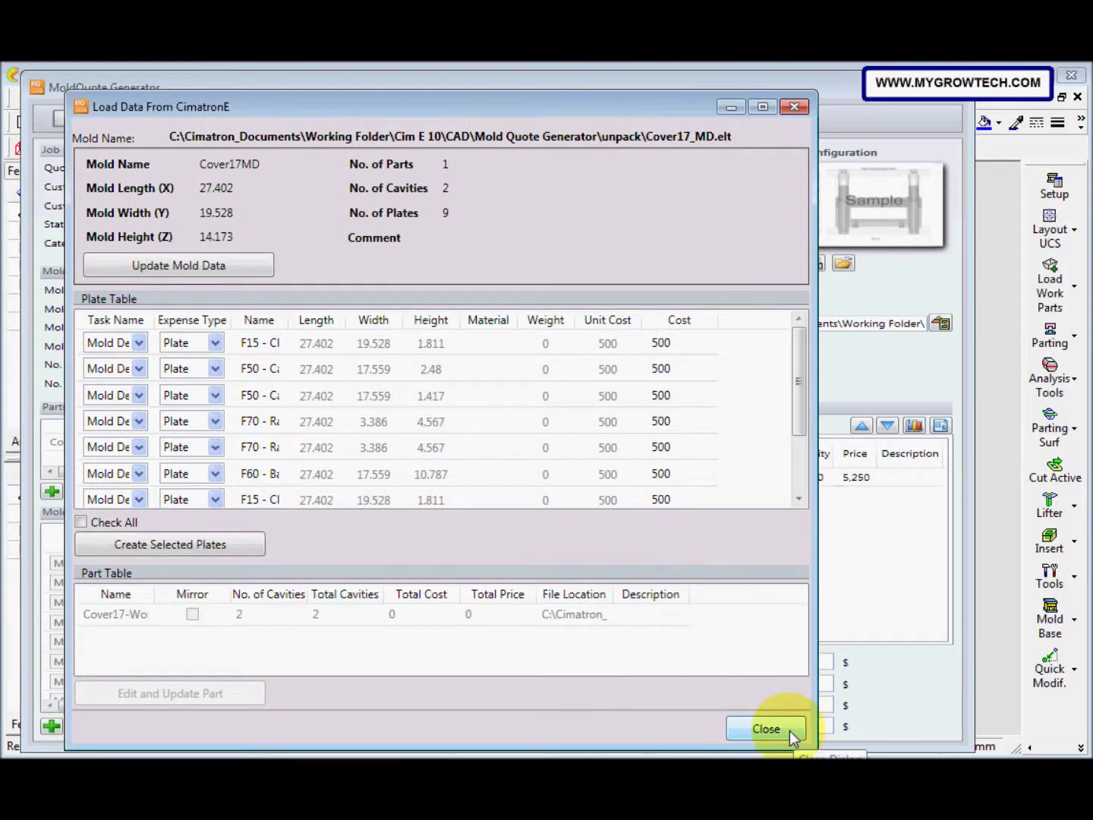
pyautogui.click(790, 732)
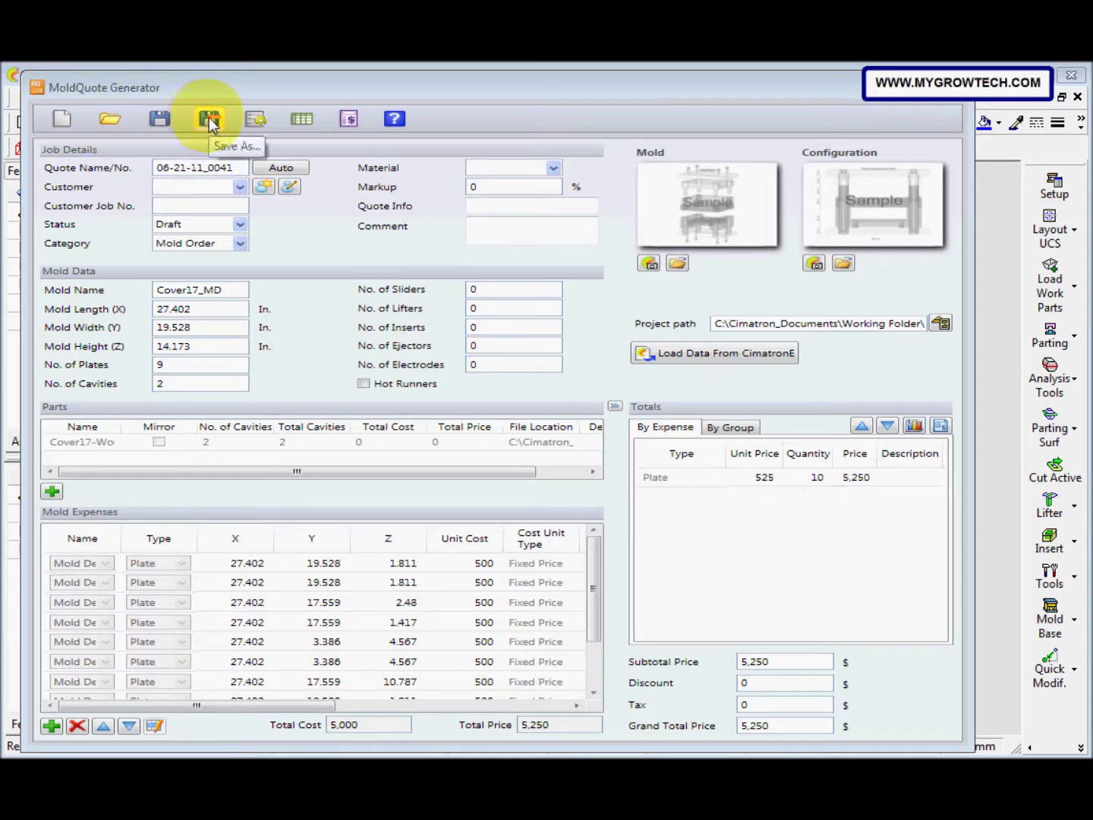
pyautogui.click(256, 120)
pyautogui.moveTo(88, 120); pyautogui.dragTo(320, 131)
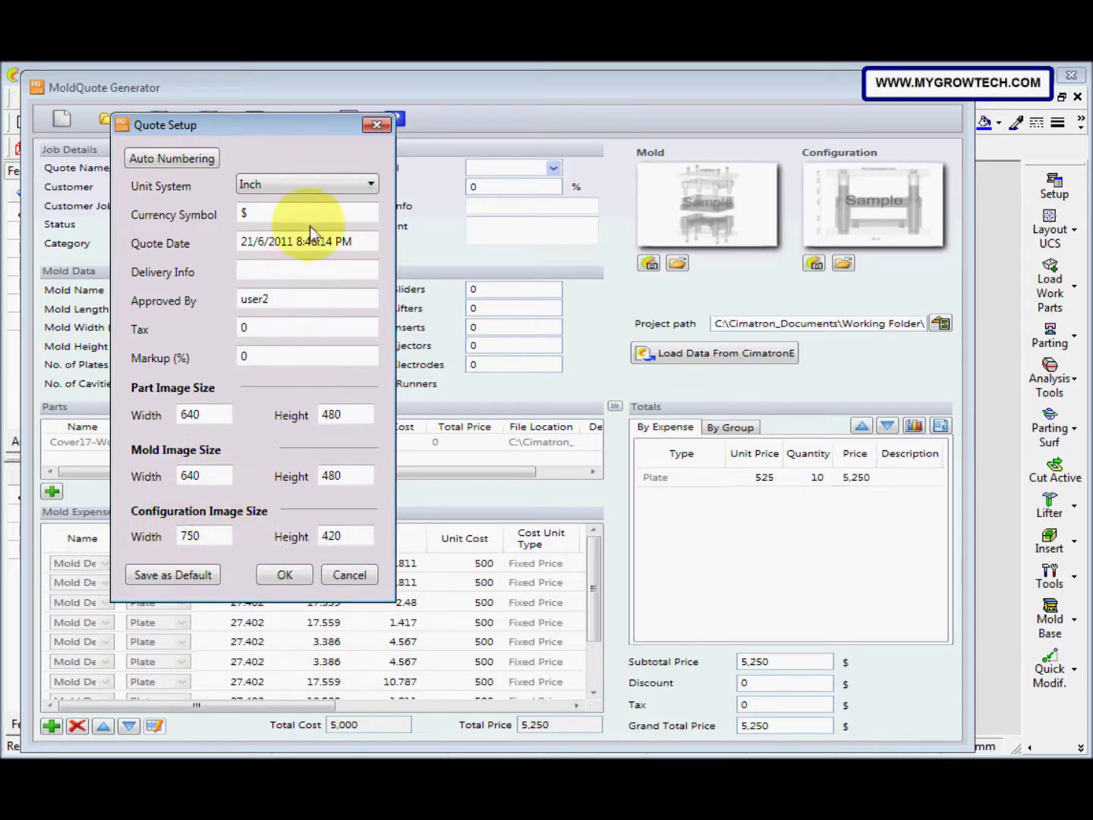
pyautogui.click(366, 191)
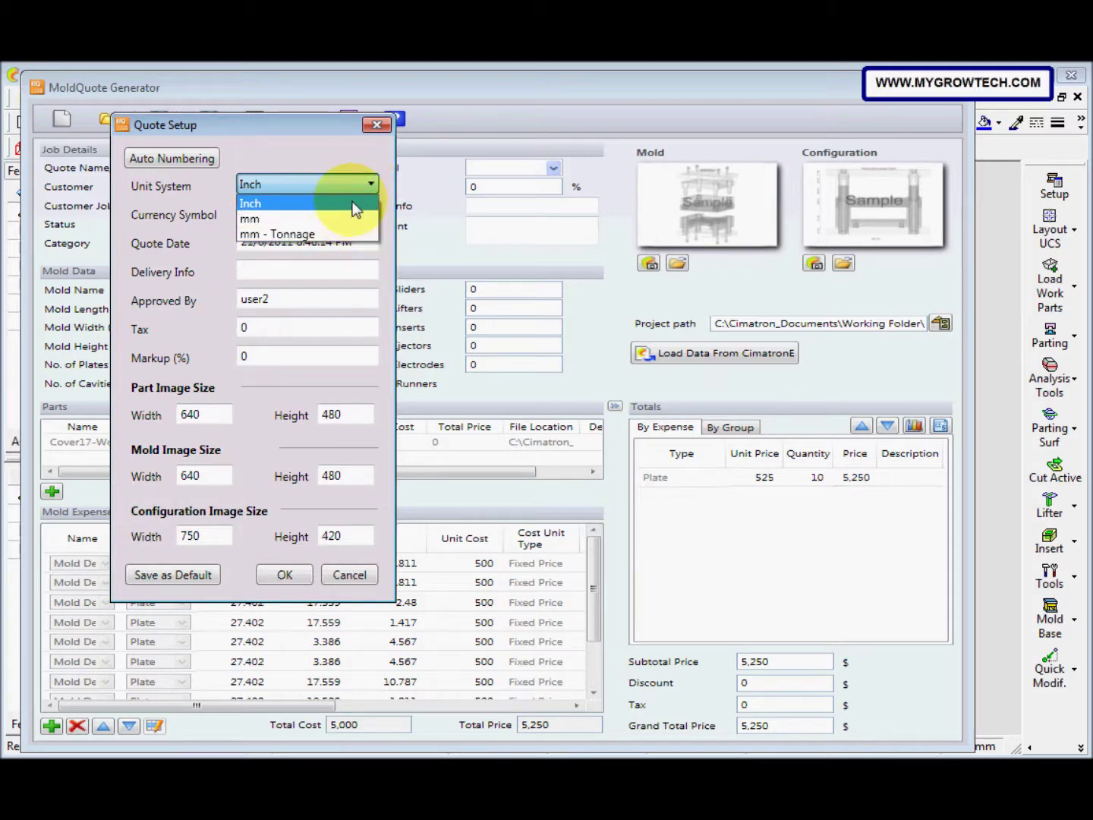
pyautogui.click(375, 205)
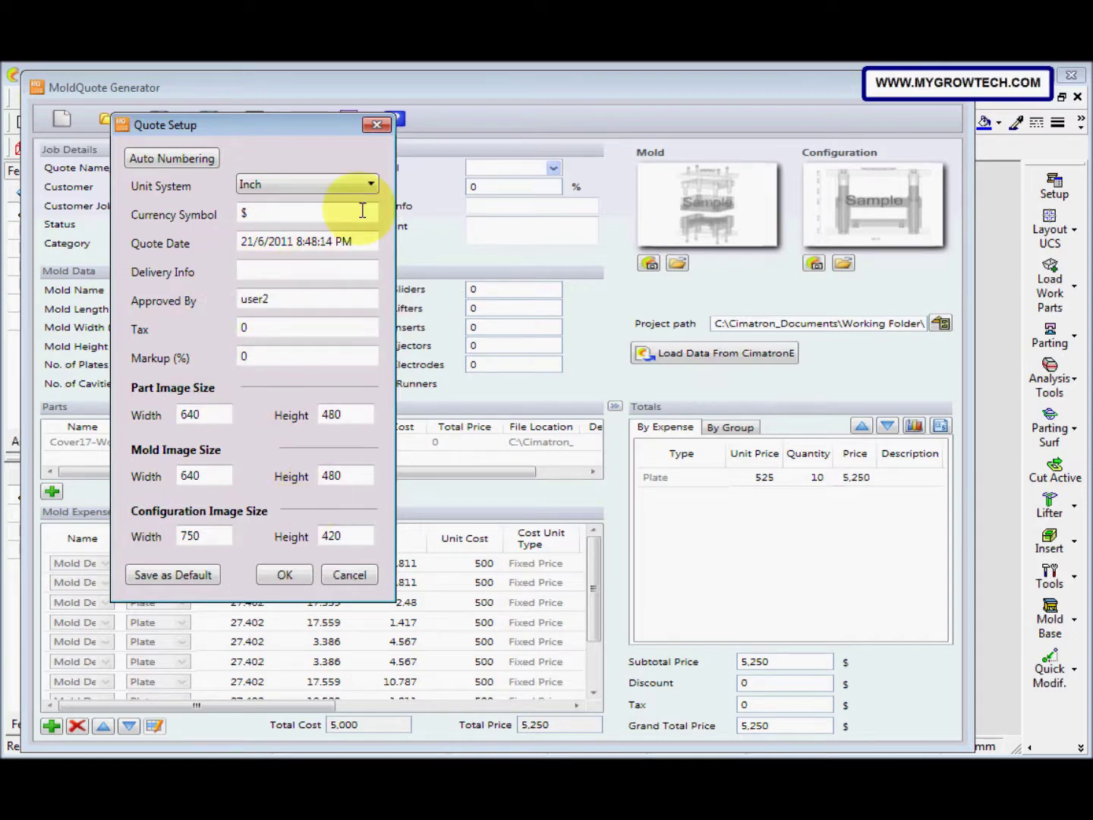
pyautogui.click(376, 125)
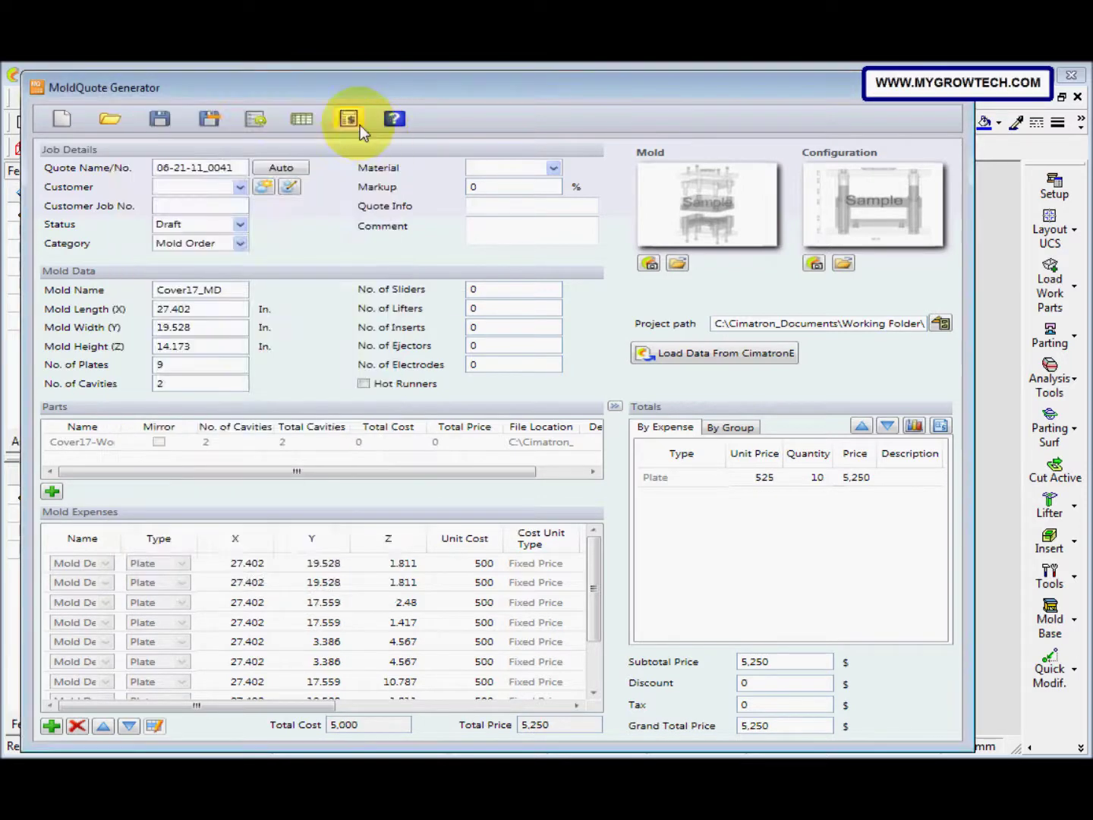
# Inspect the Customers reference table, maximizing and restoring it, then close it.
pyautogui.click(302, 121)
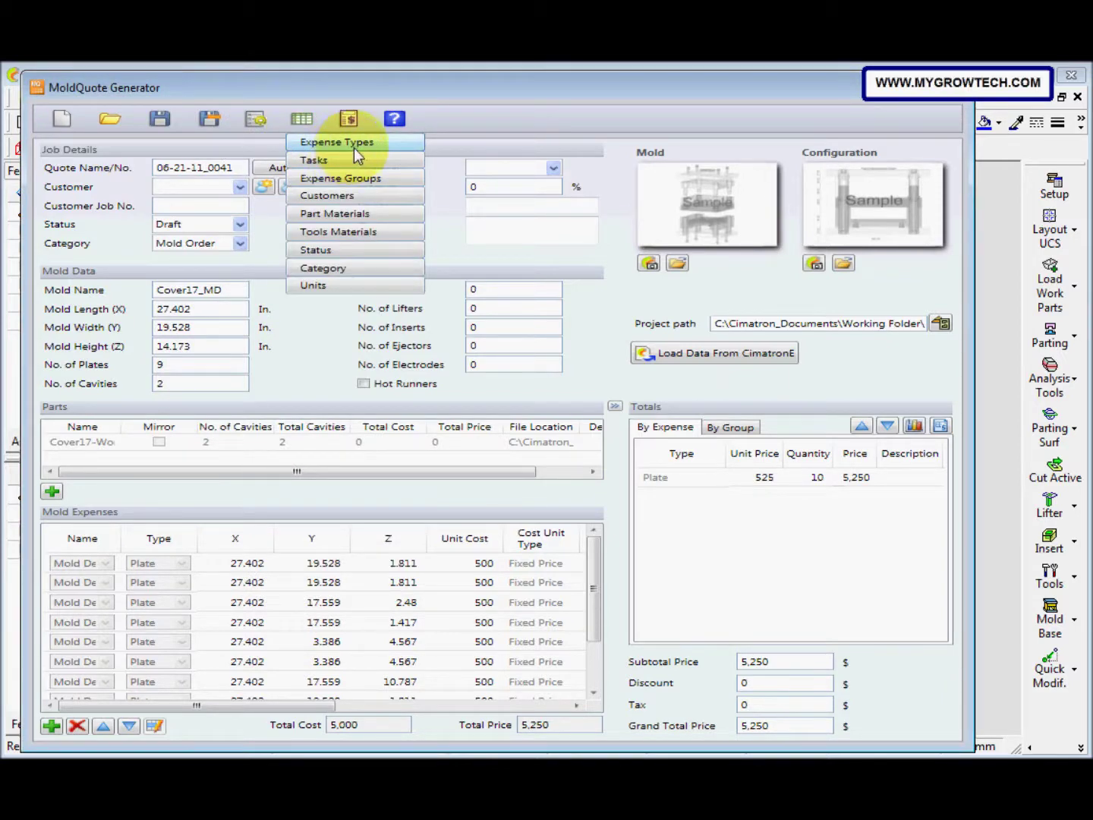
pyautogui.click(363, 199)
pyautogui.moveTo(265, 146); pyautogui.dragTo(436, 149)
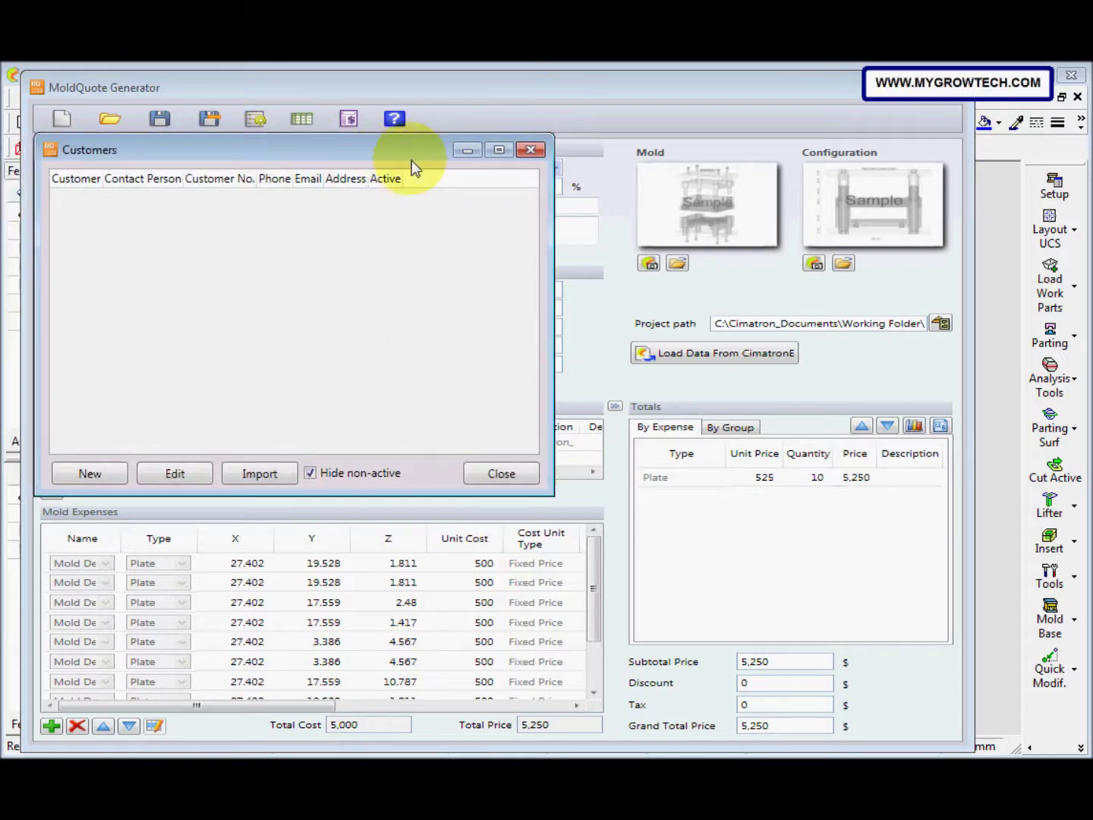
pyautogui.click(512, 151)
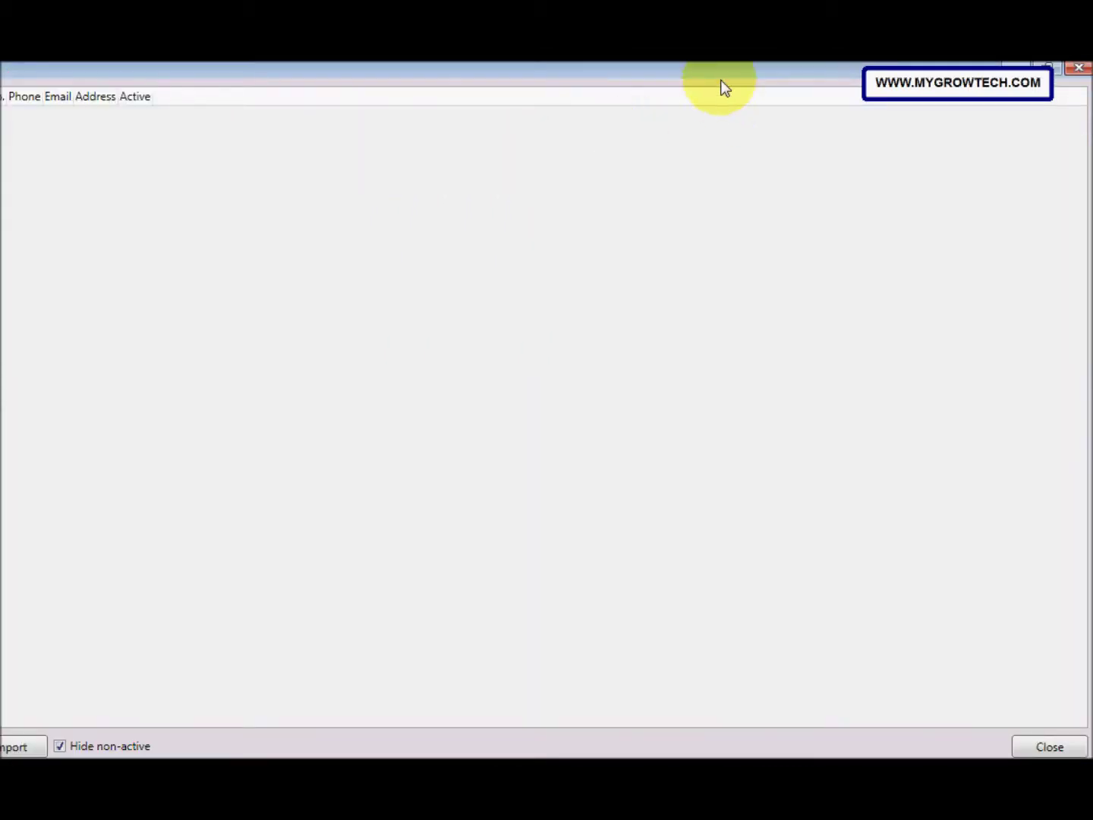
pyautogui.moveTo(721, 89); pyautogui.dragTo(716, 153)
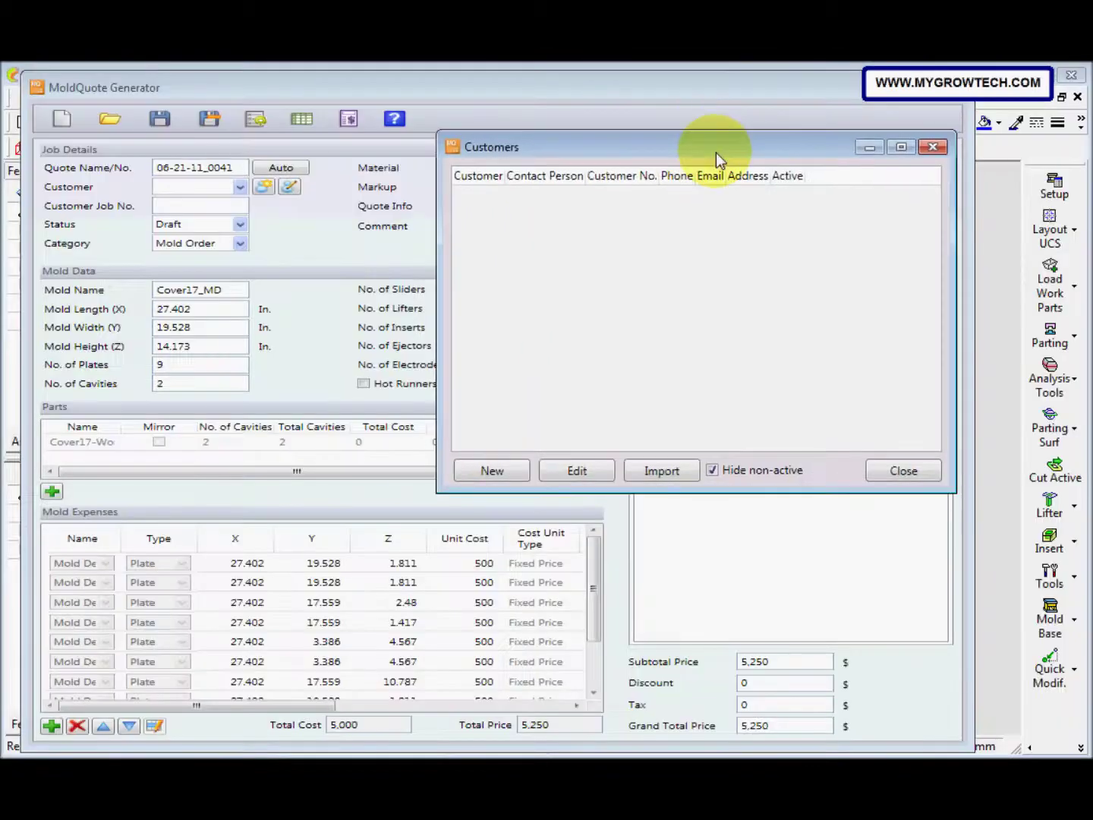
pyautogui.click(933, 147)
# Review the Part Materials reference table and close it.
pyautogui.click(305, 123)
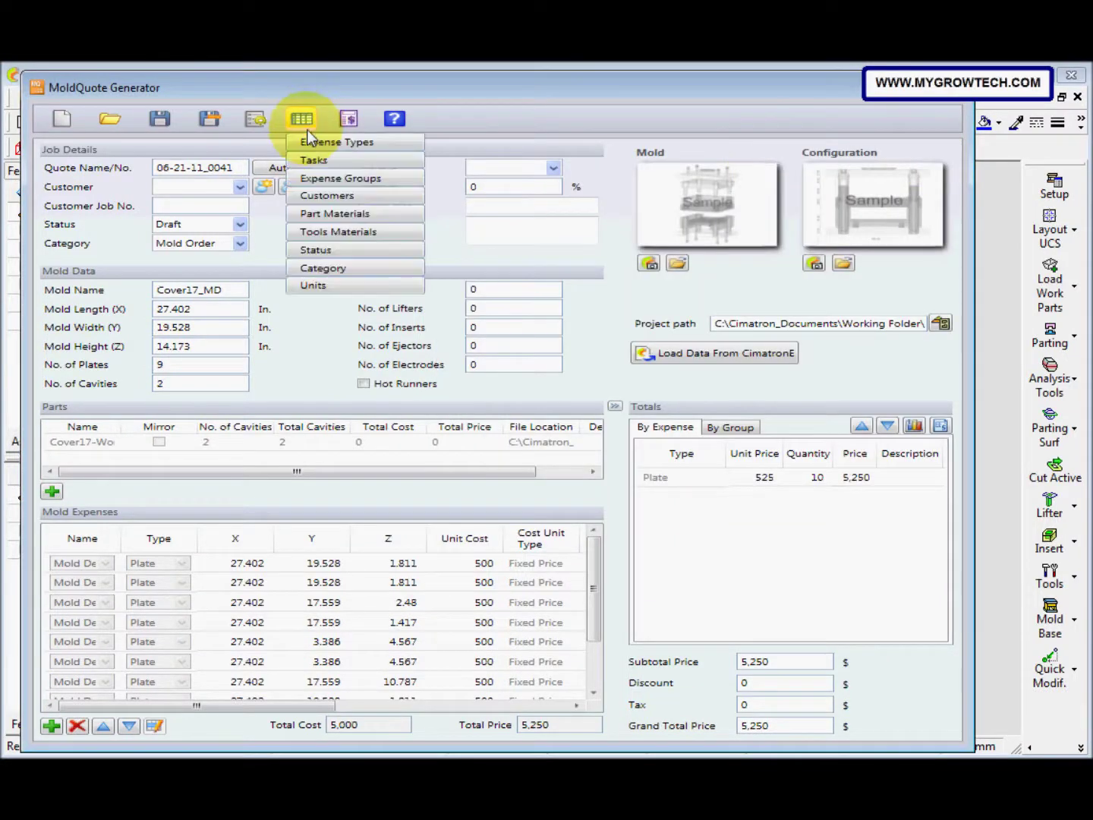
pyautogui.click(323, 215)
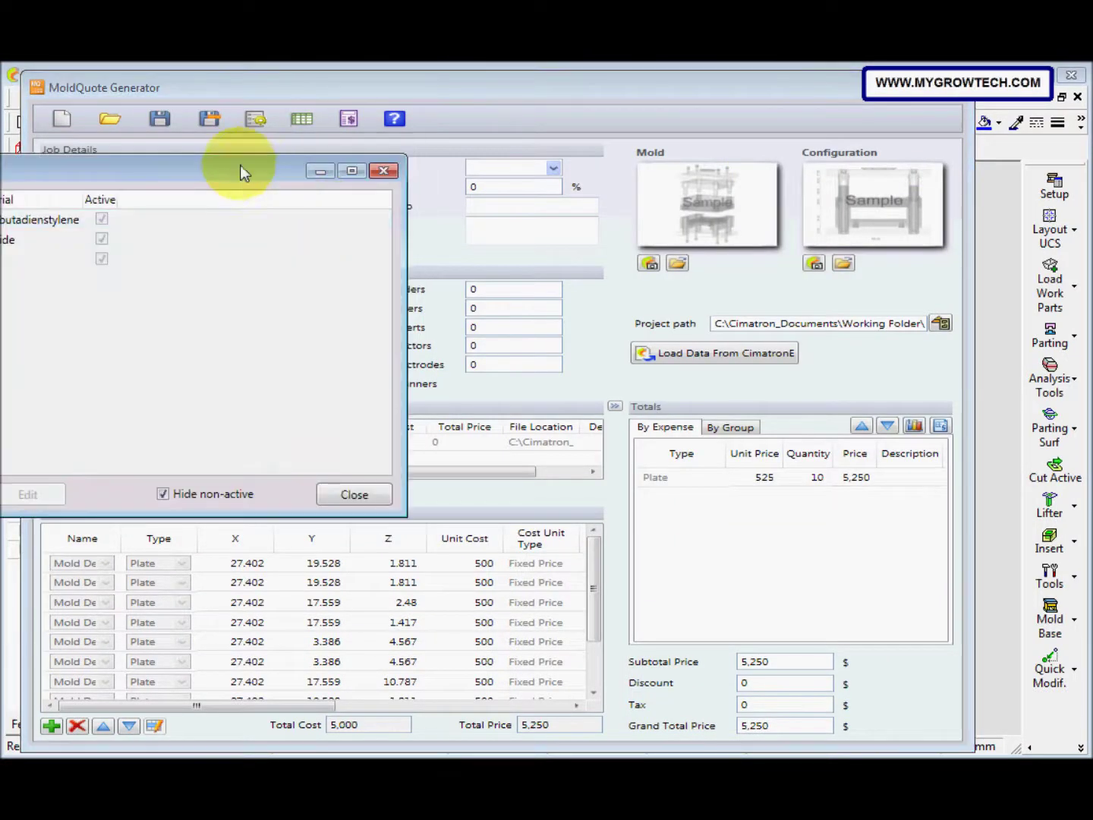
pyautogui.moveTo(240, 171); pyautogui.dragTo(453, 179)
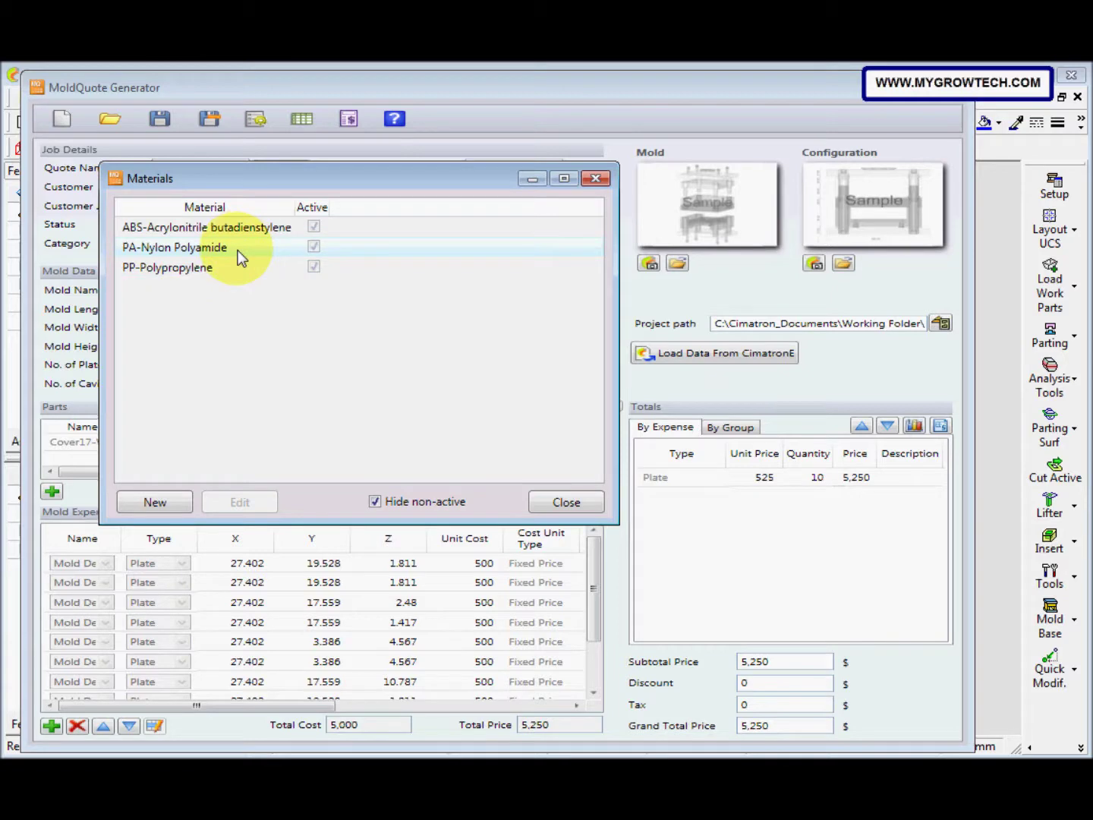
pyautogui.click(562, 500)
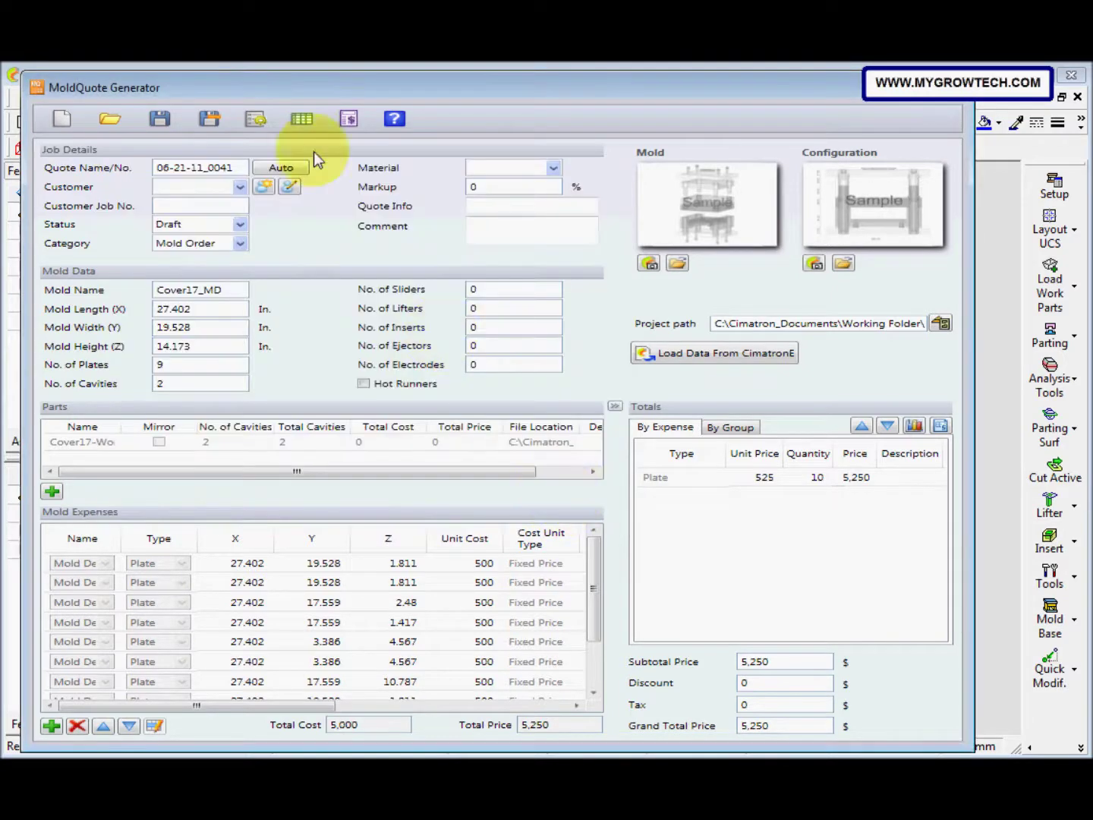
# Scroll through the Tool Materials reference table and close it.
pyautogui.click(302, 122)
pyautogui.click(324, 229)
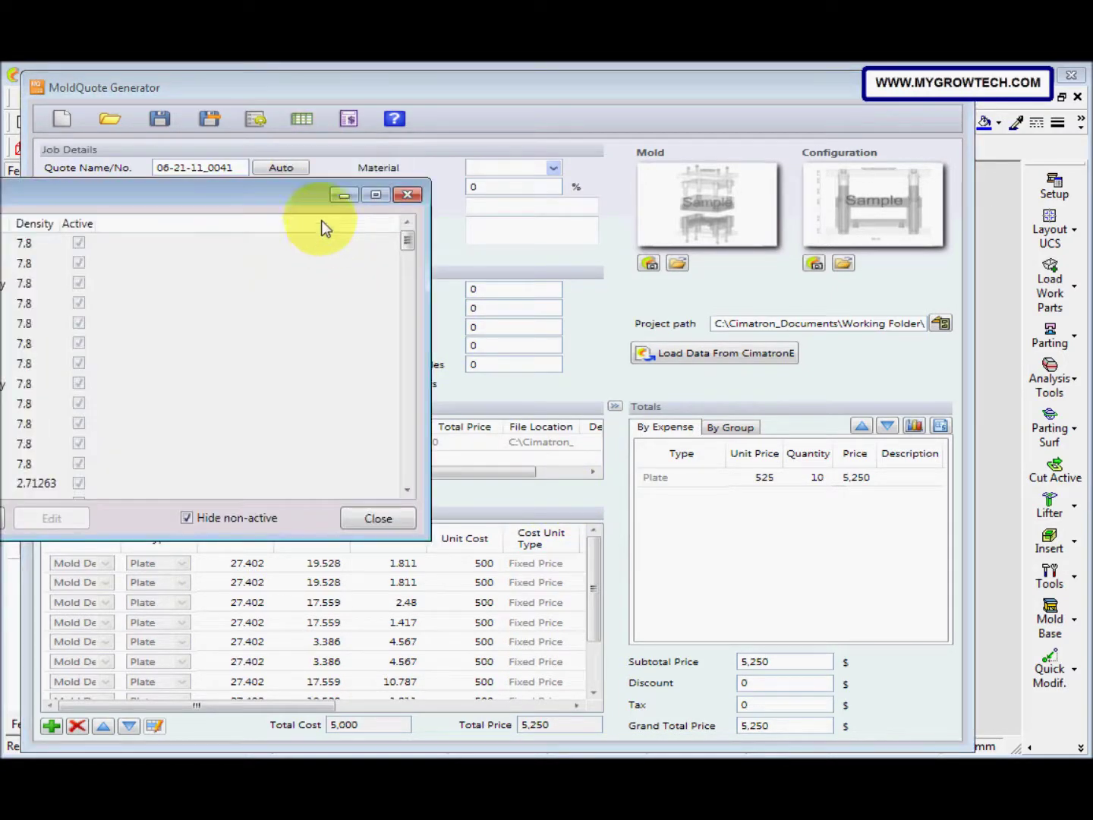
pyautogui.moveTo(273, 194); pyautogui.dragTo(464, 194)
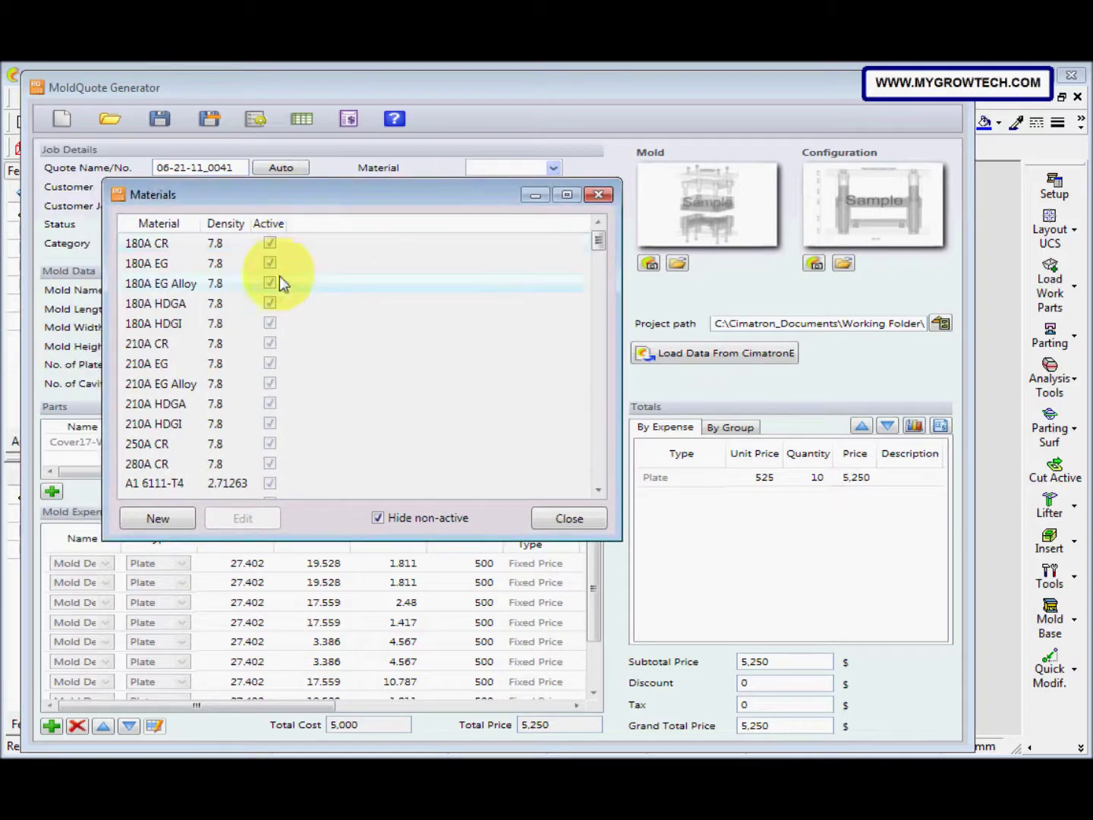
pyautogui.scroll(-15, 281, 283)
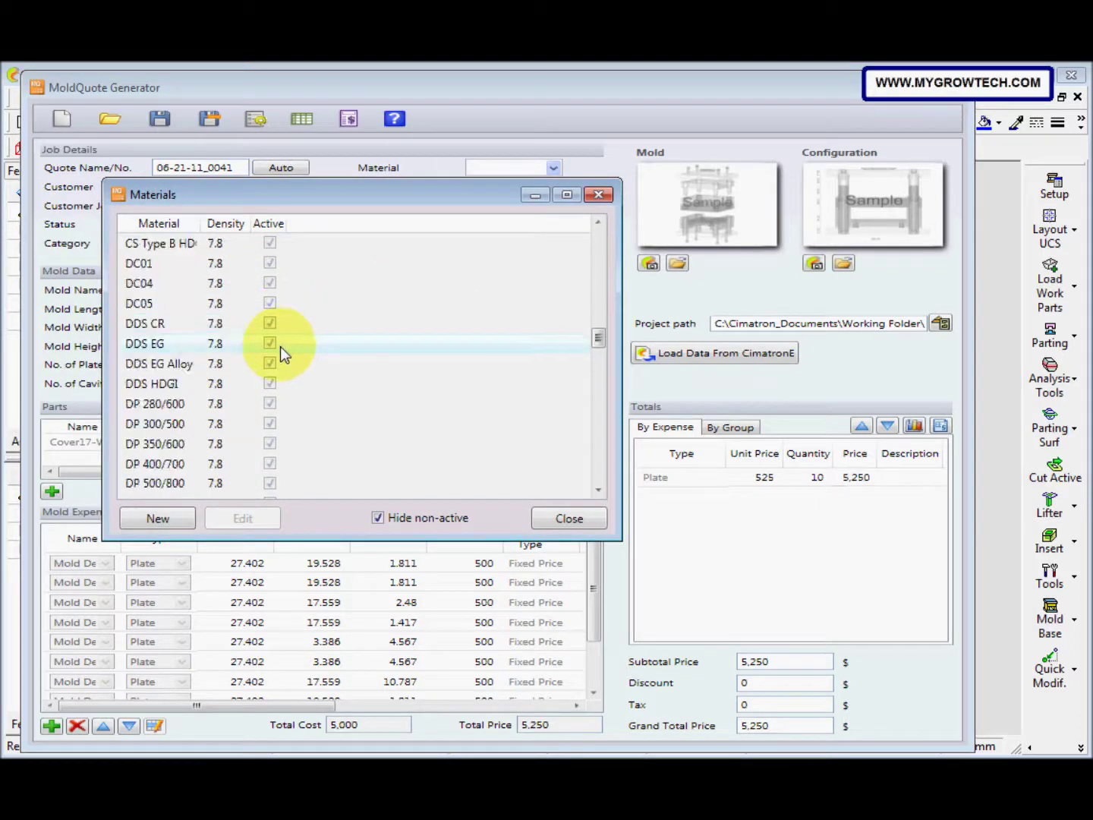
pyautogui.scroll(-4, 281, 349)
pyautogui.scroll(15, 286, 353)
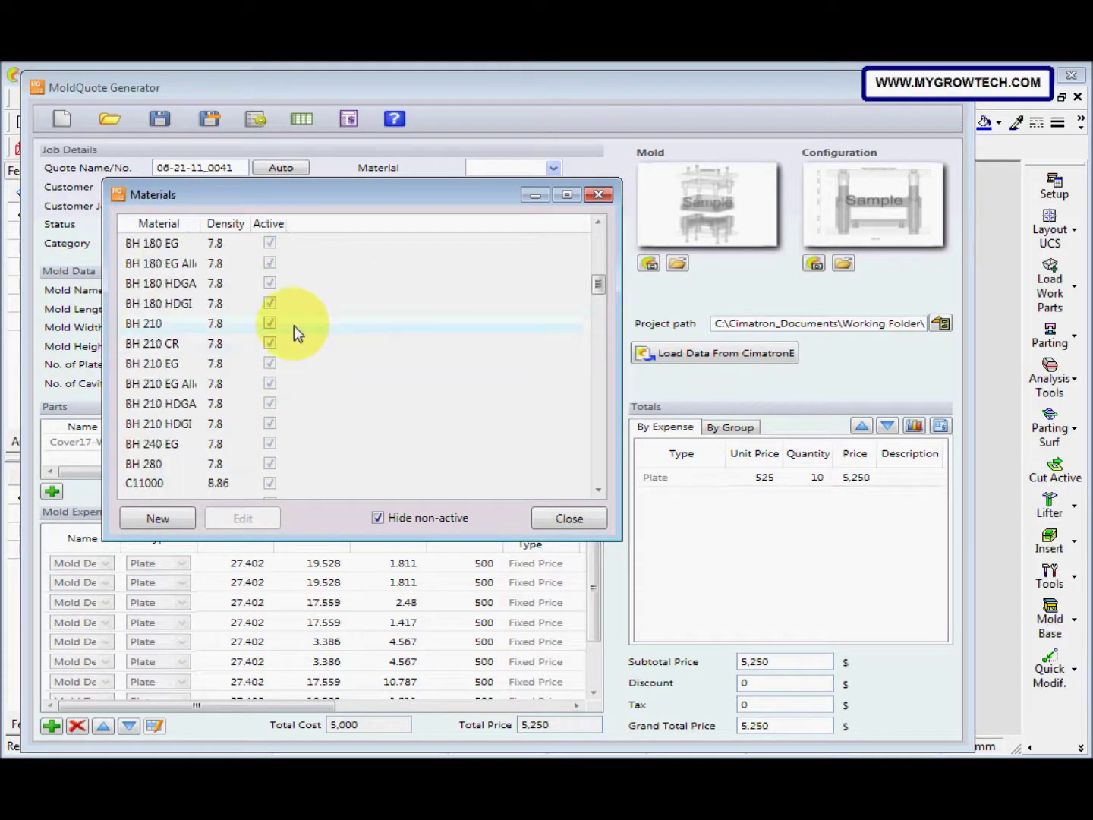
pyautogui.scroll(5, 300, 310)
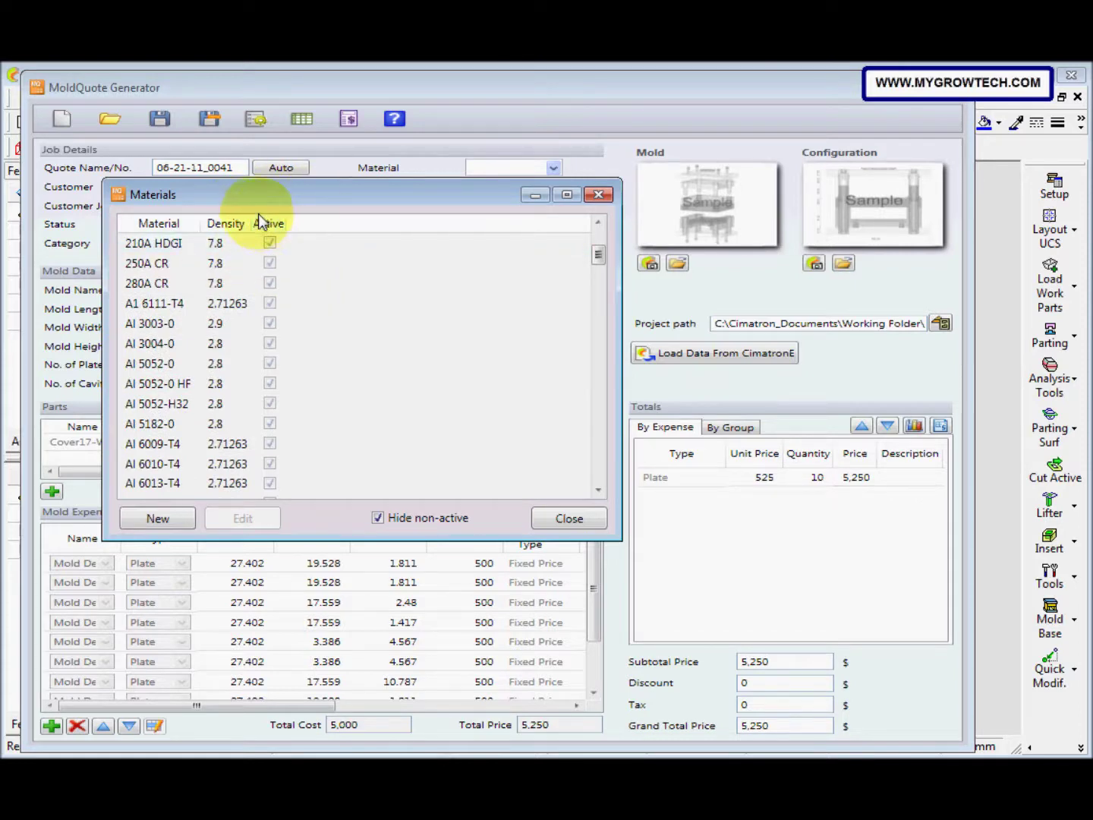
pyautogui.scroll(3, 292, 338)
pyautogui.scroll(-1, 293, 340)
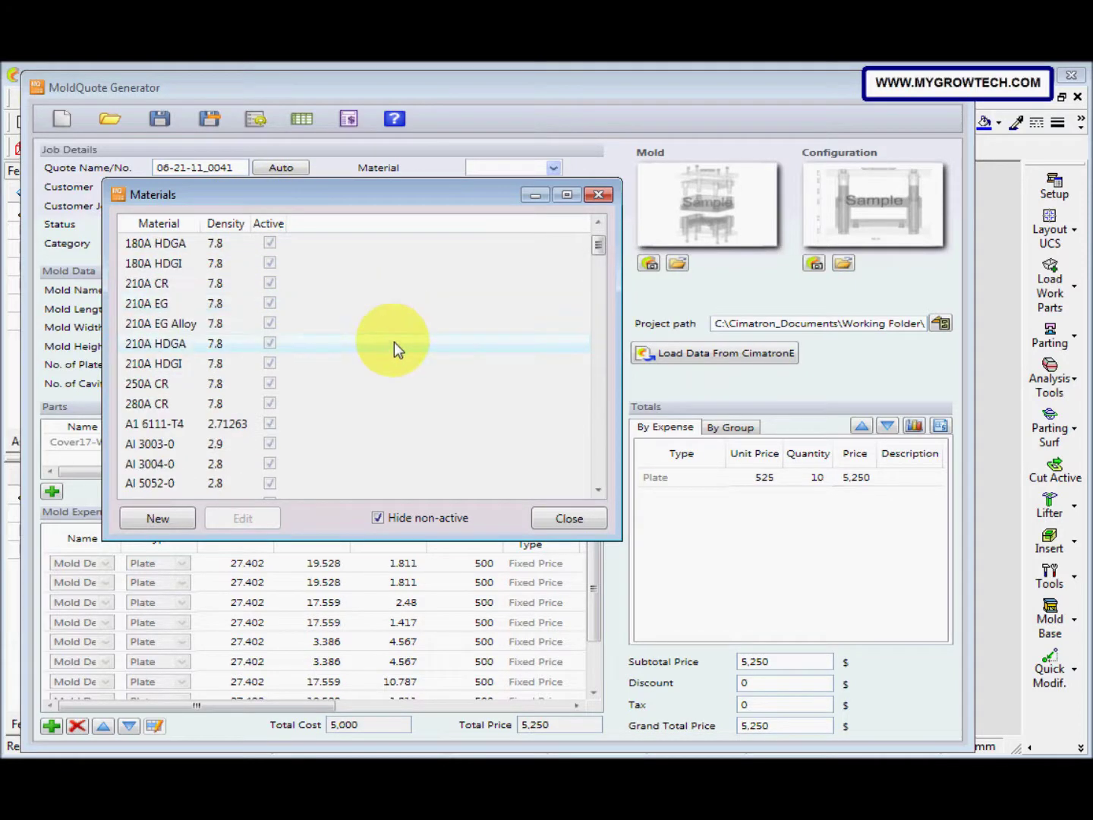
pyautogui.click(566, 516)
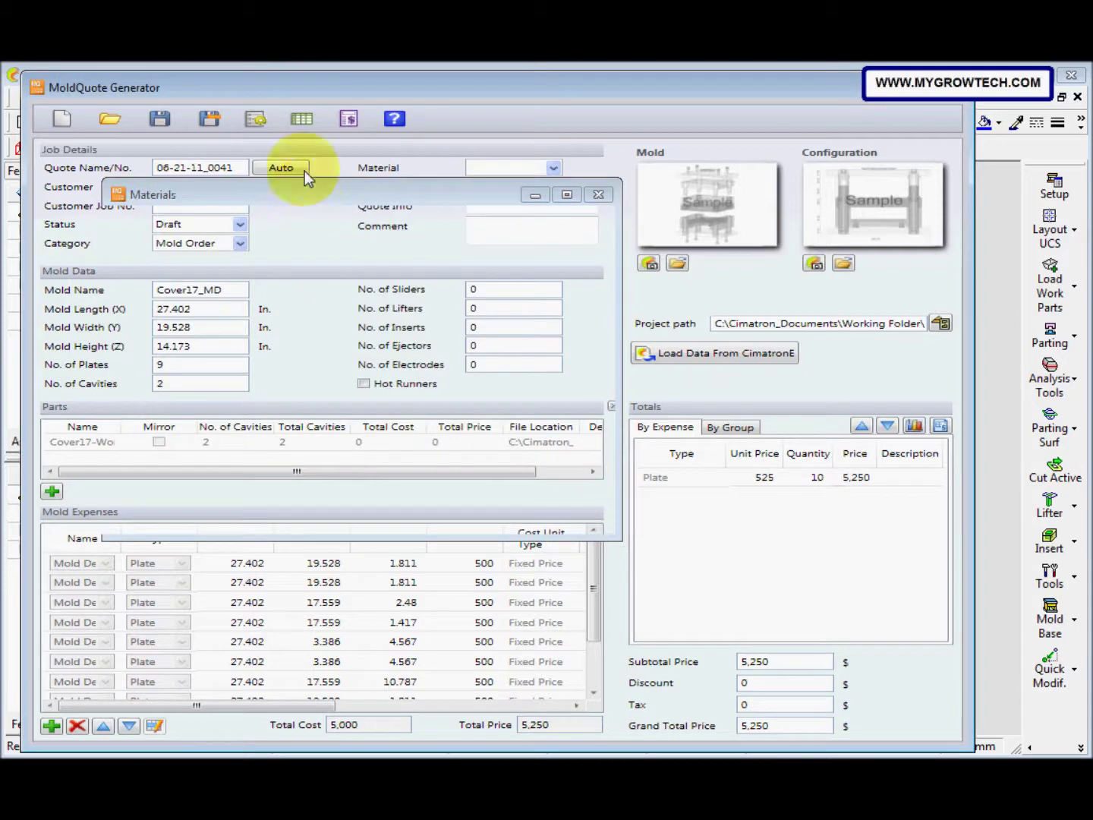
# Review the quote Status reference table and close it.
pyautogui.click(304, 119)
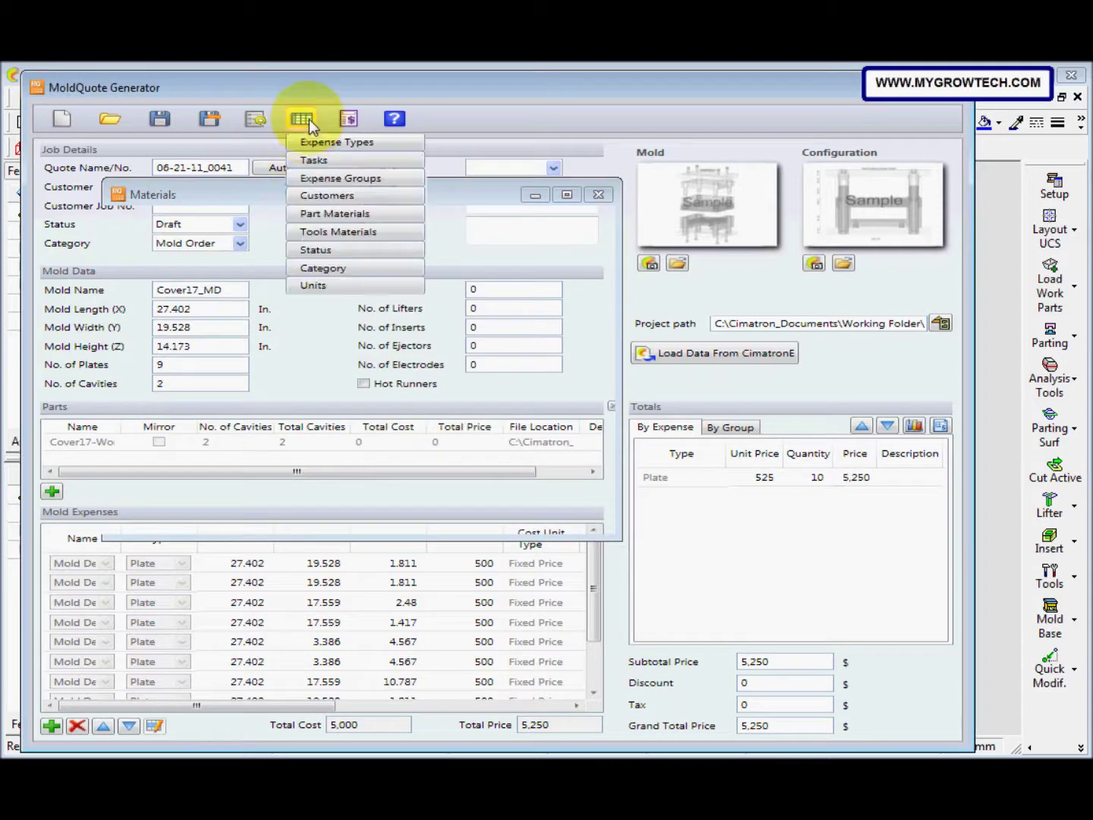
pyautogui.click(313, 253)
pyautogui.moveTo(316, 213); pyautogui.dragTo(480, 203)
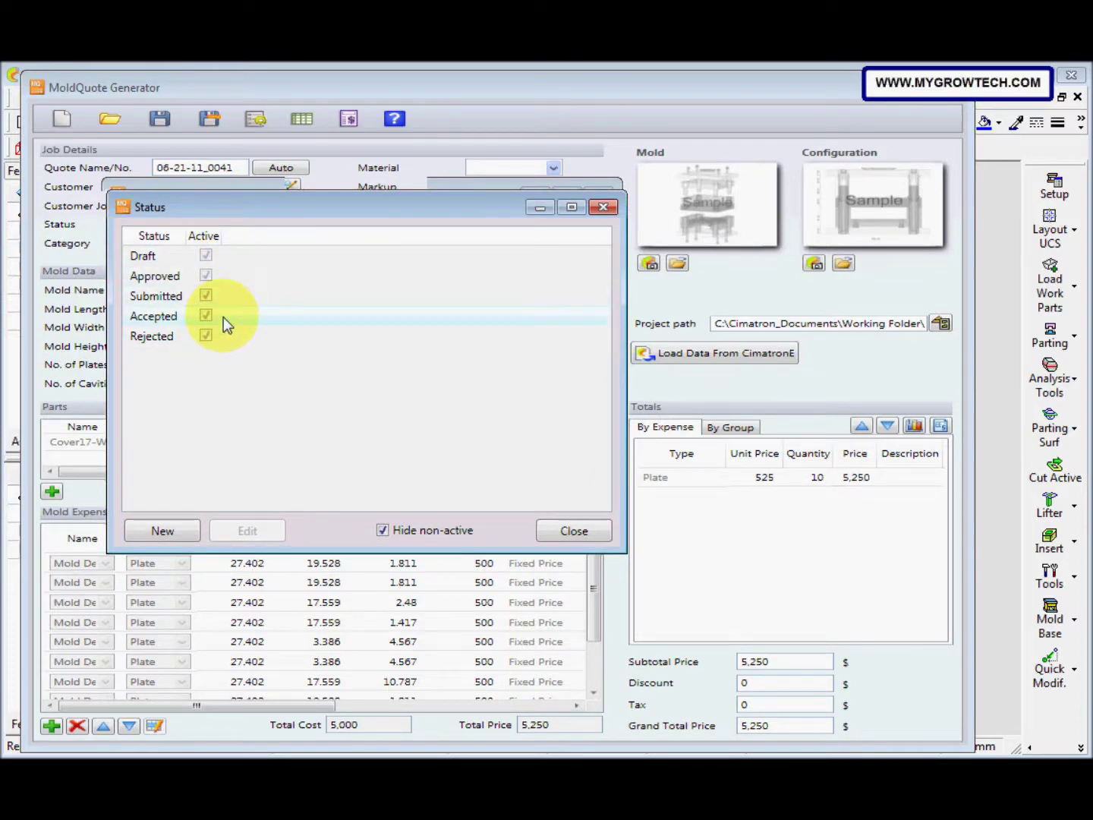
pyautogui.click(545, 531)
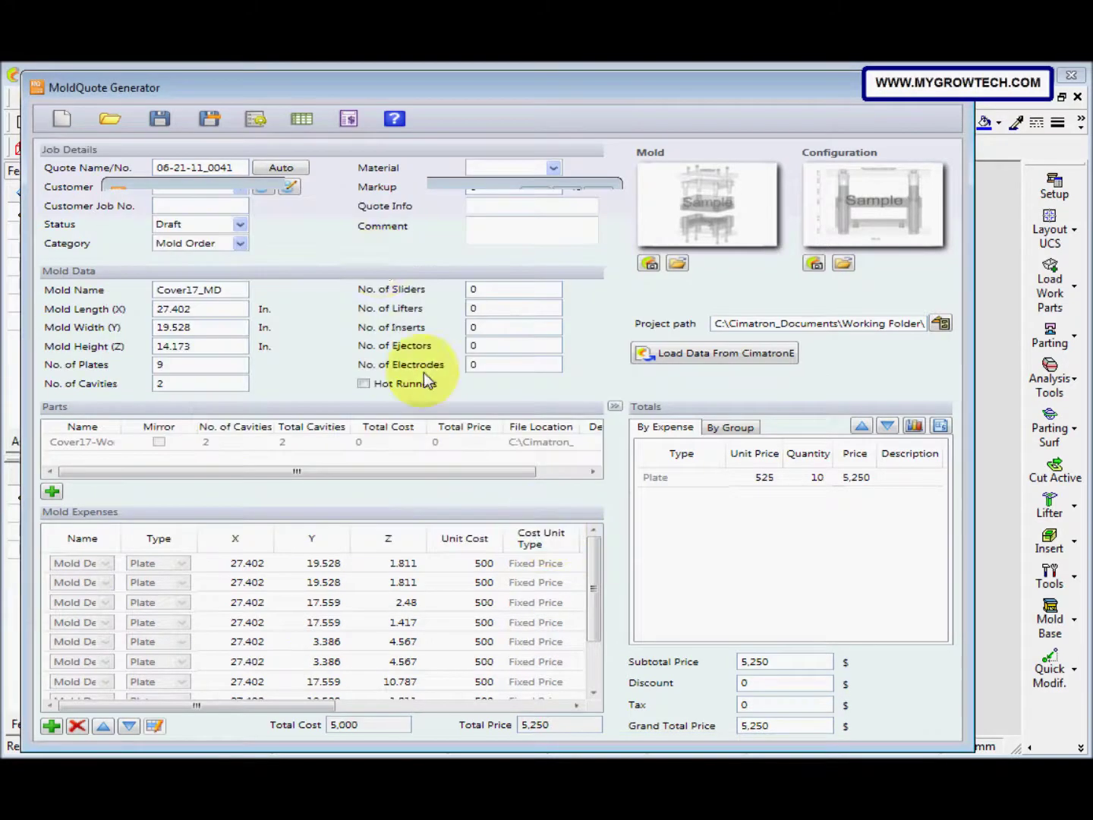
# Review the Category table (Mold Order, Design, ECO, Production) and close it.
pyautogui.click(309, 120)
pyautogui.click(365, 266)
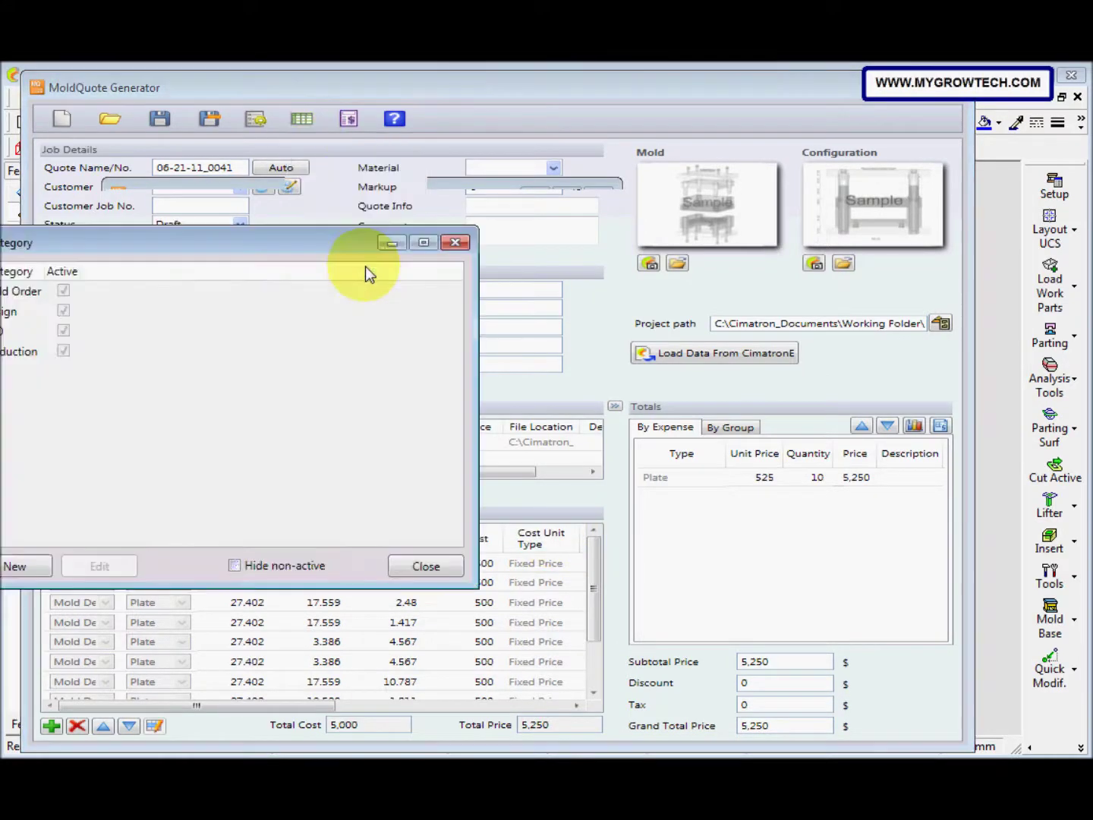
pyautogui.moveTo(315, 246); pyautogui.dragTo(448, 258)
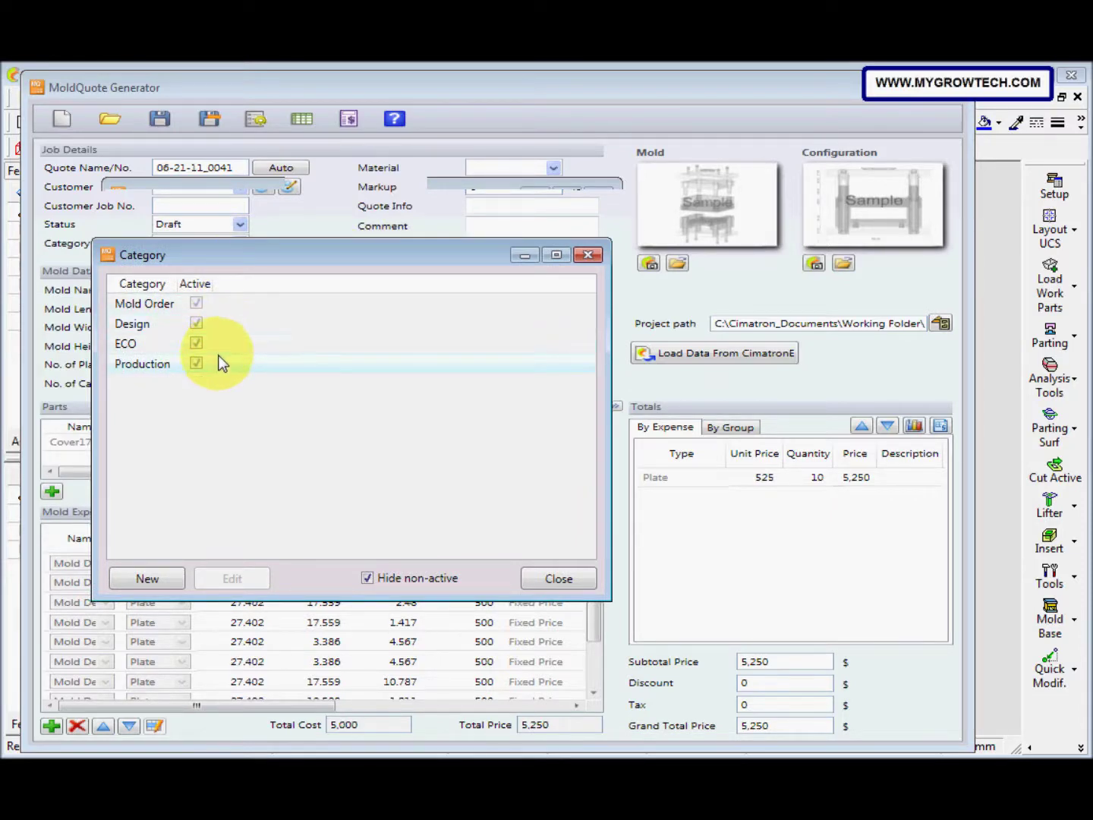
pyautogui.click(326, 142)
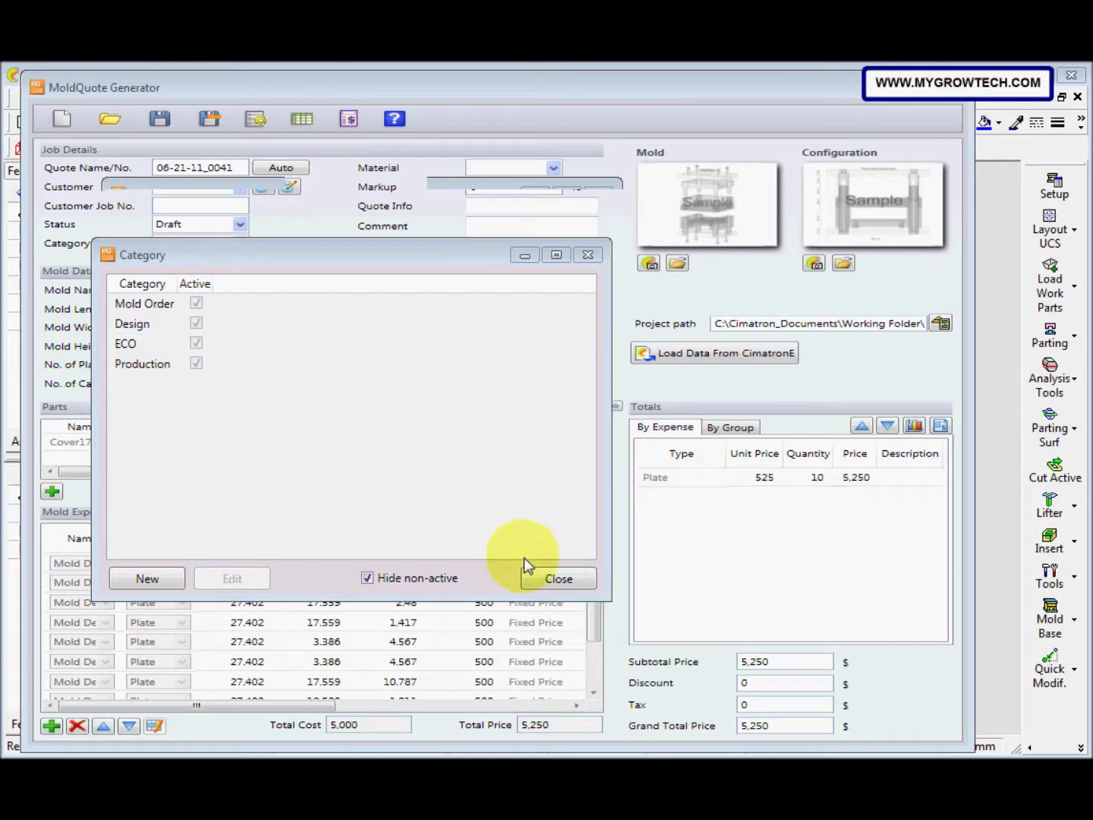
pyautogui.click(532, 578)
pyautogui.click(304, 122)
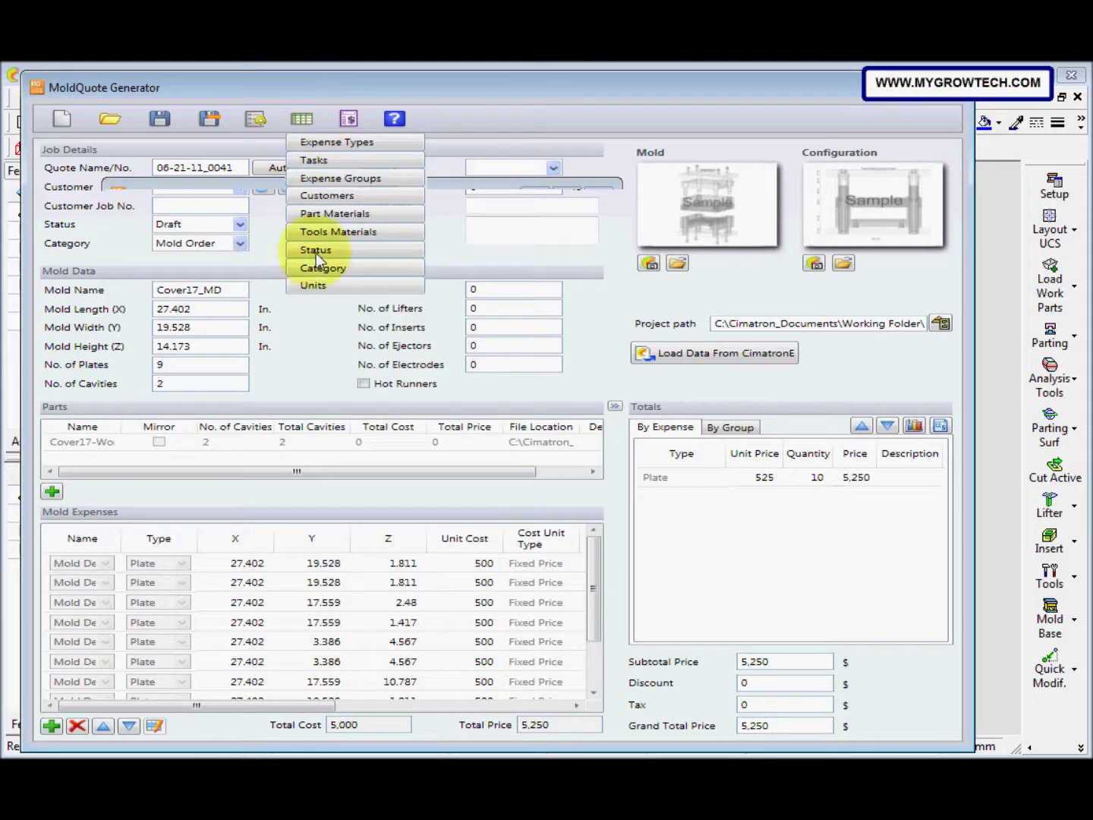
# Review the Units table listing Inch, mm and mm - Tonnage, then close it.
pyautogui.click(326, 284)
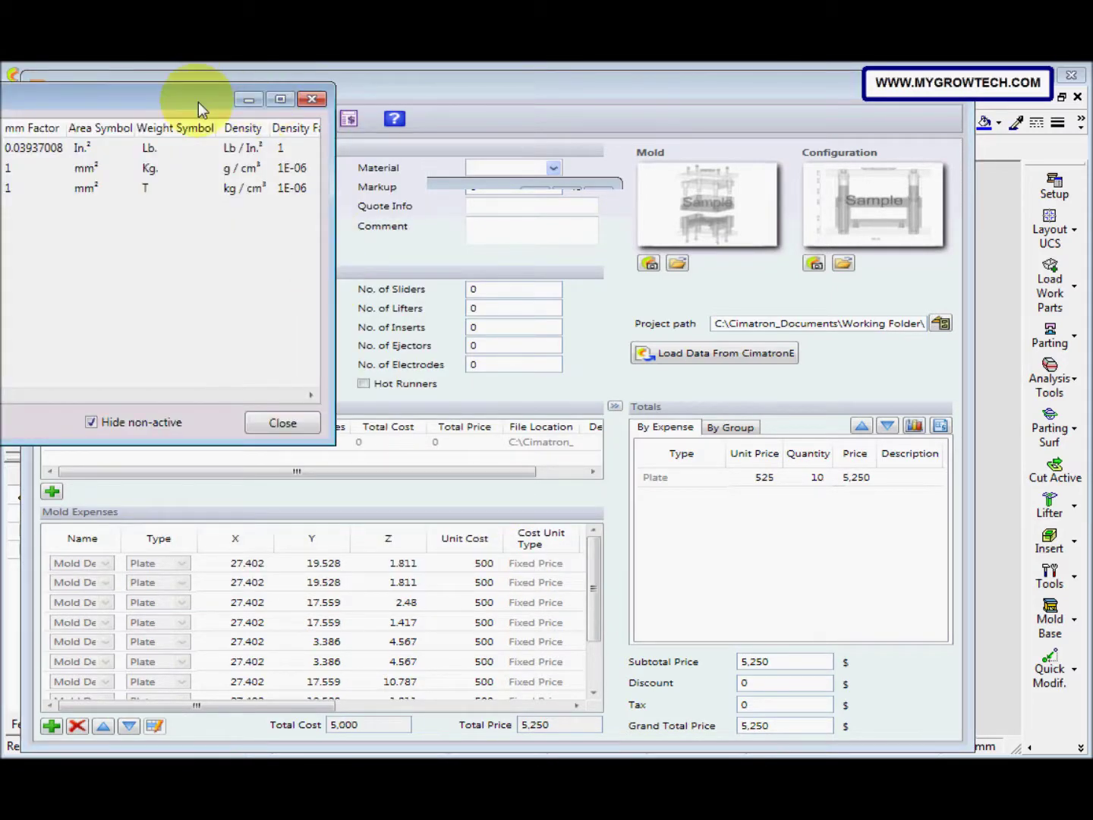
pyautogui.moveTo(198, 101); pyautogui.dragTo(502, 140)
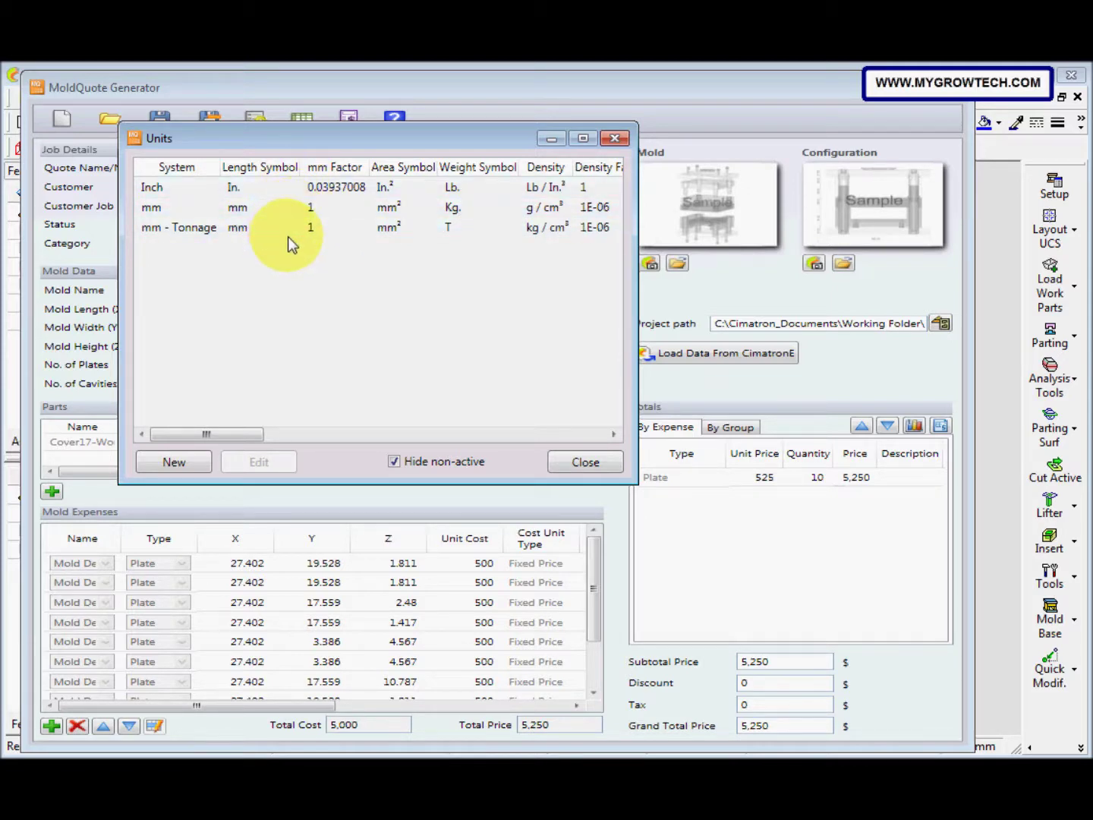
pyautogui.click(586, 461)
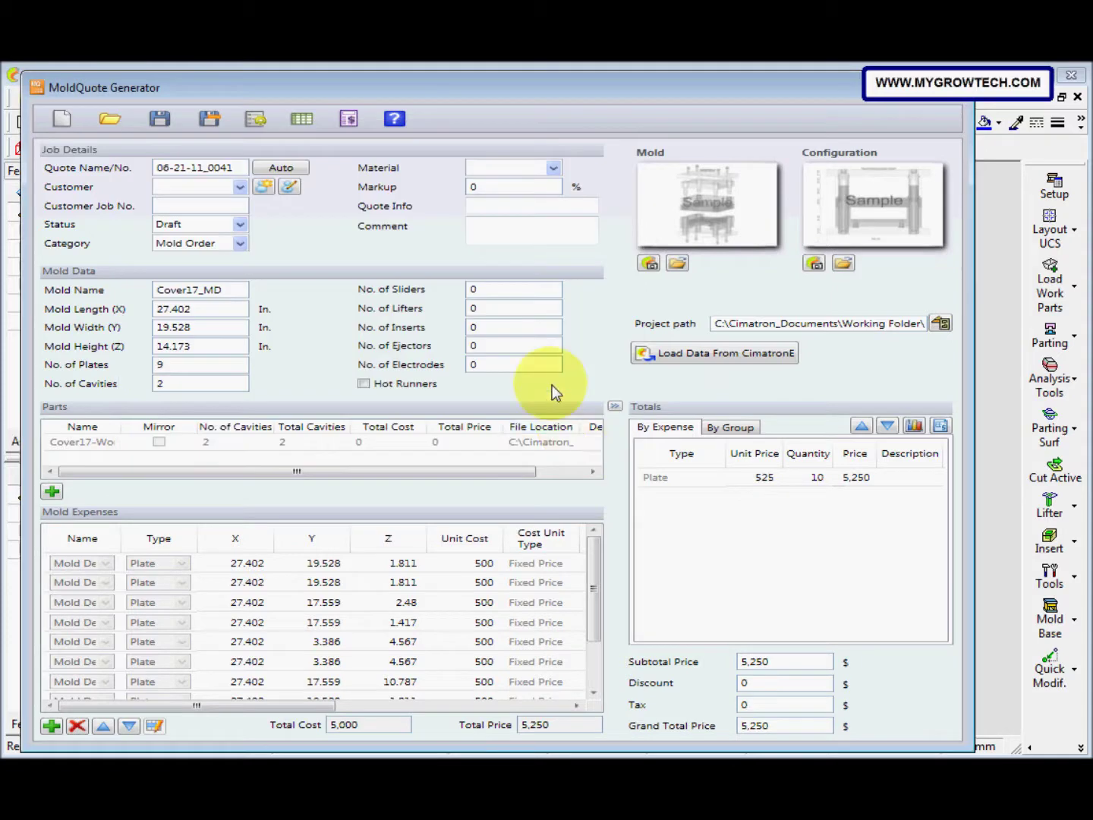
pyautogui.click(352, 126)
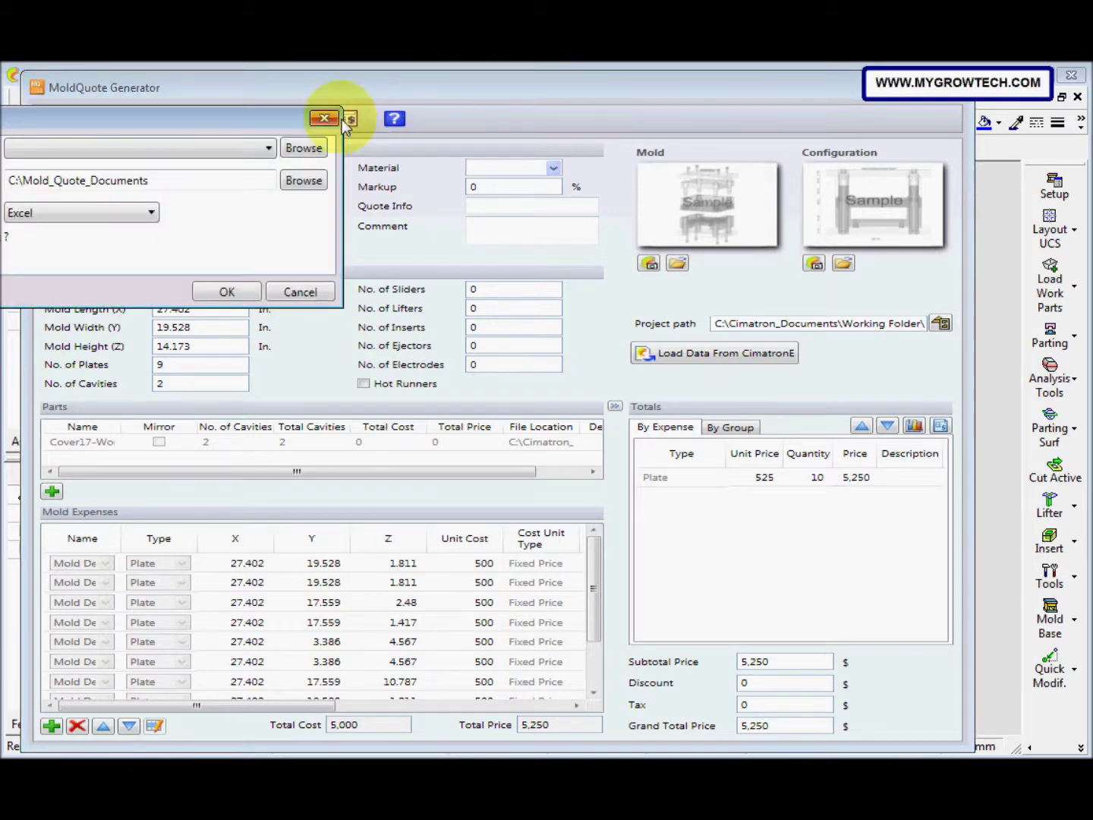
pyautogui.moveTo(158, 116); pyautogui.dragTo(369, 122)
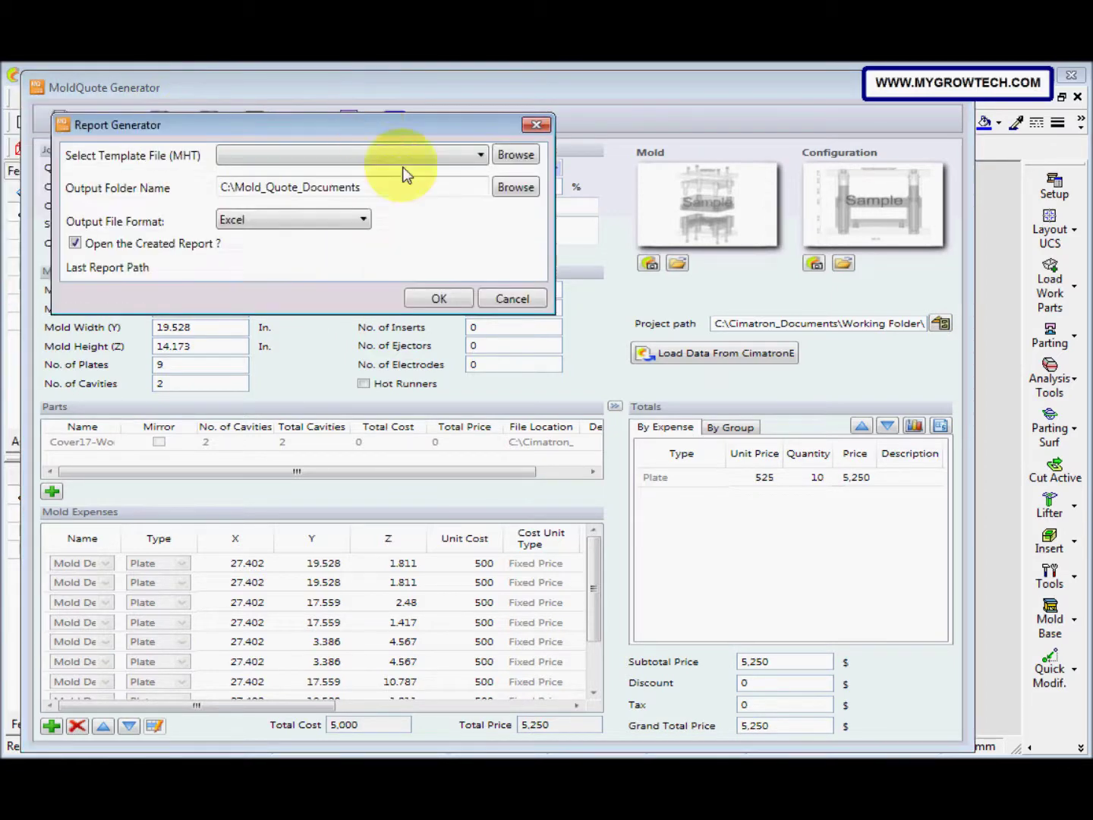
pyautogui.click(508, 297)
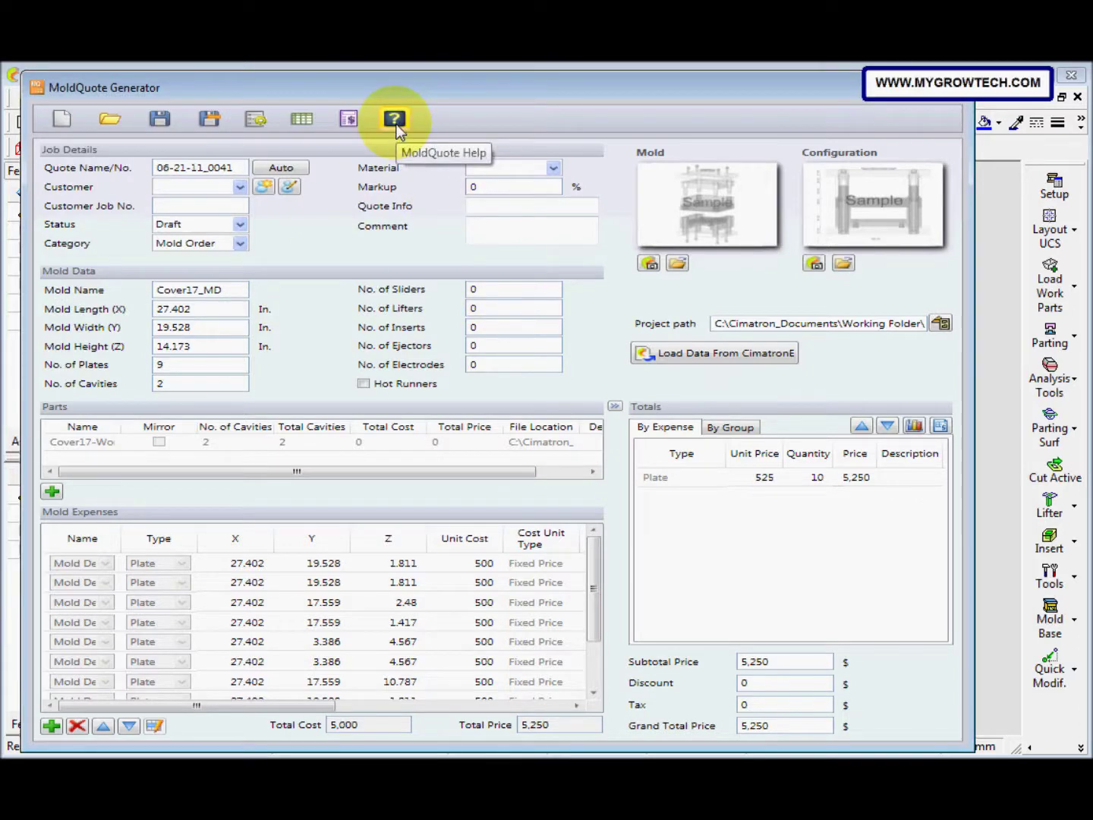
pyautogui.click(396, 120)
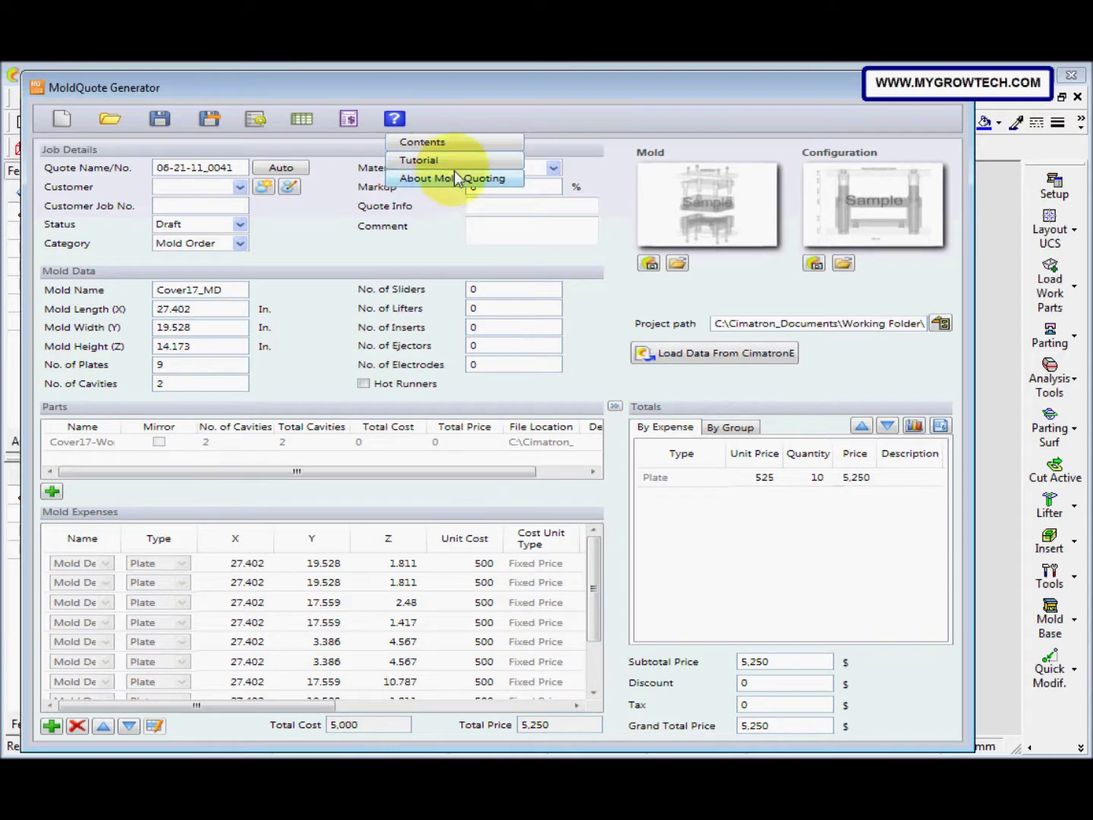
pyautogui.click(462, 117)
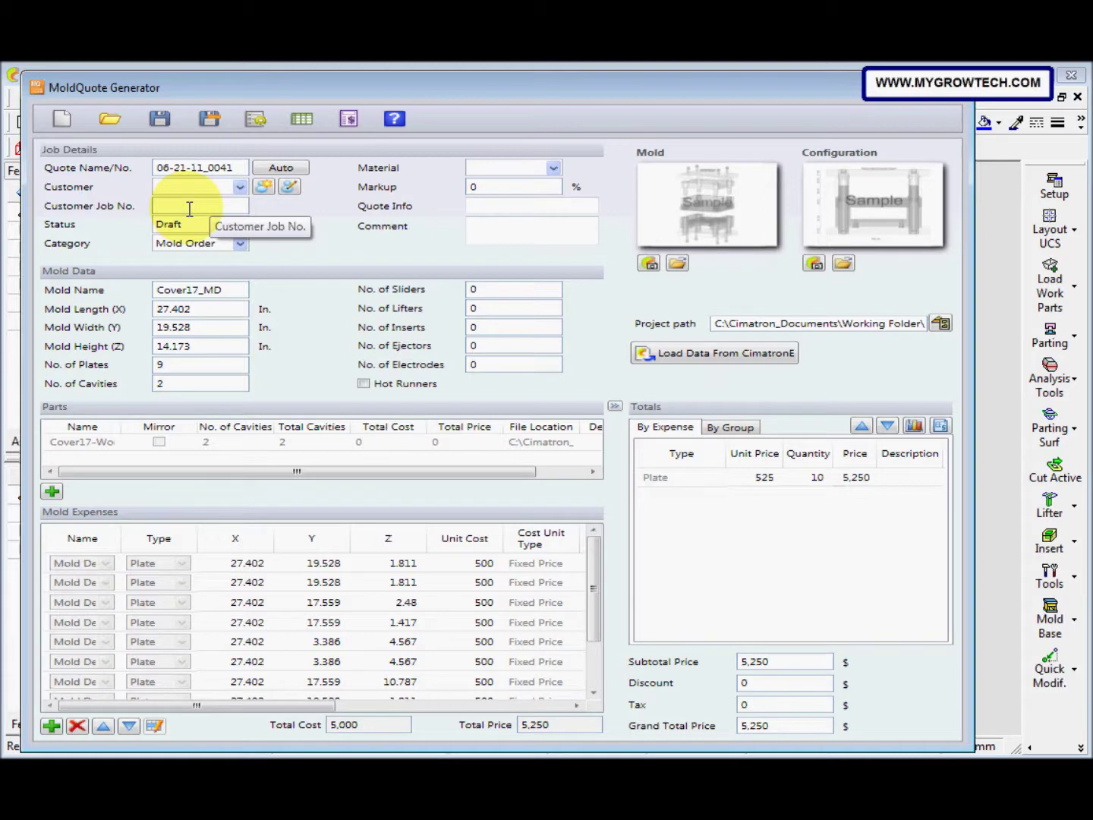
pyautogui.click(242, 227)
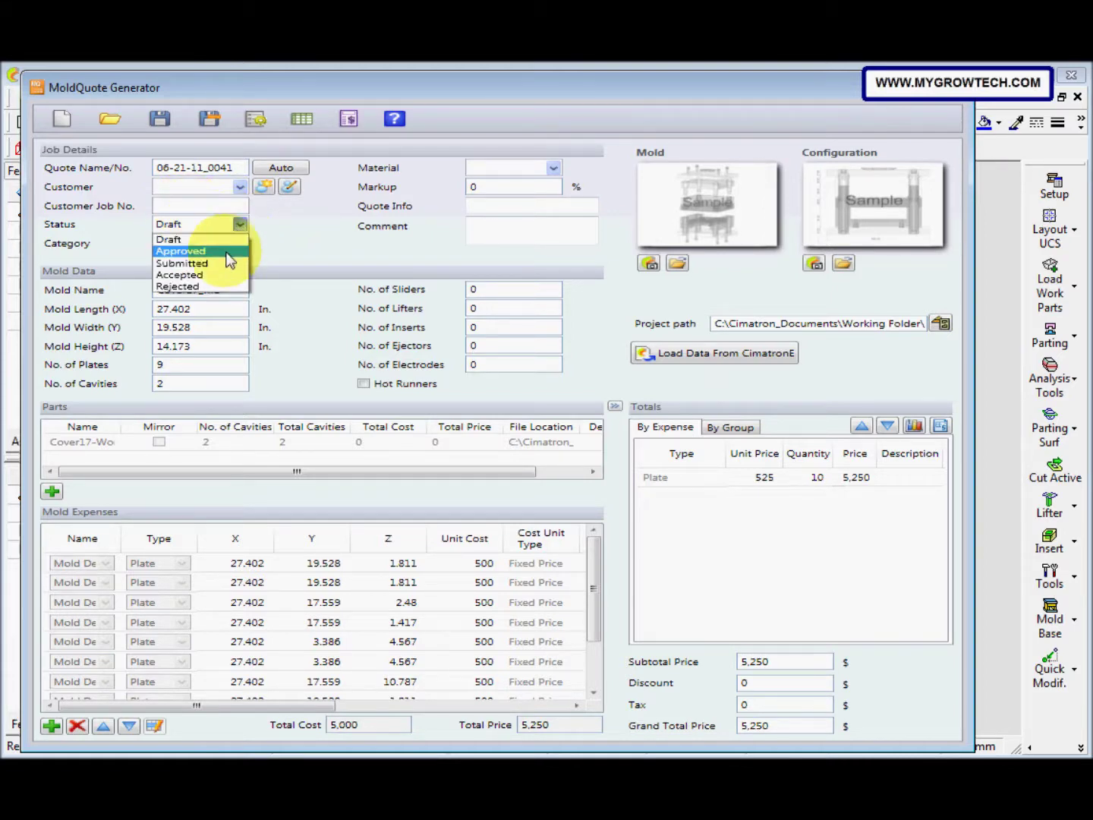
pyautogui.click(290, 256)
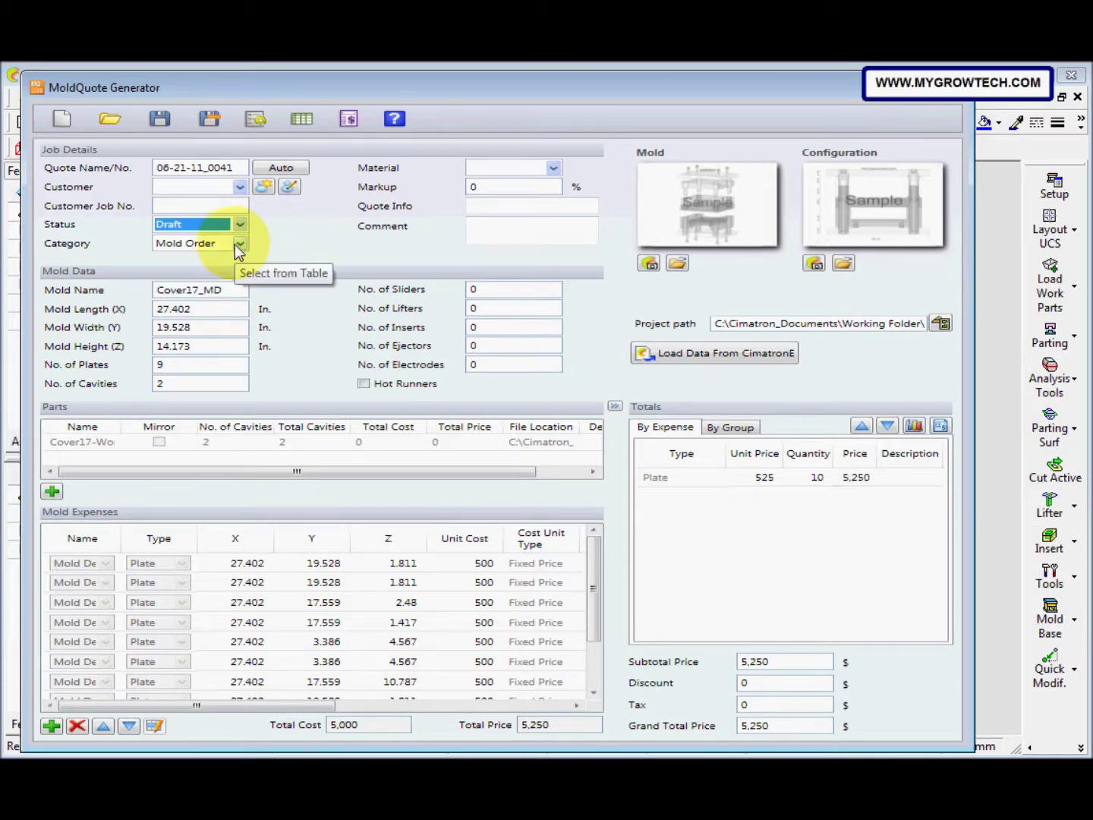
pyautogui.click(240, 244)
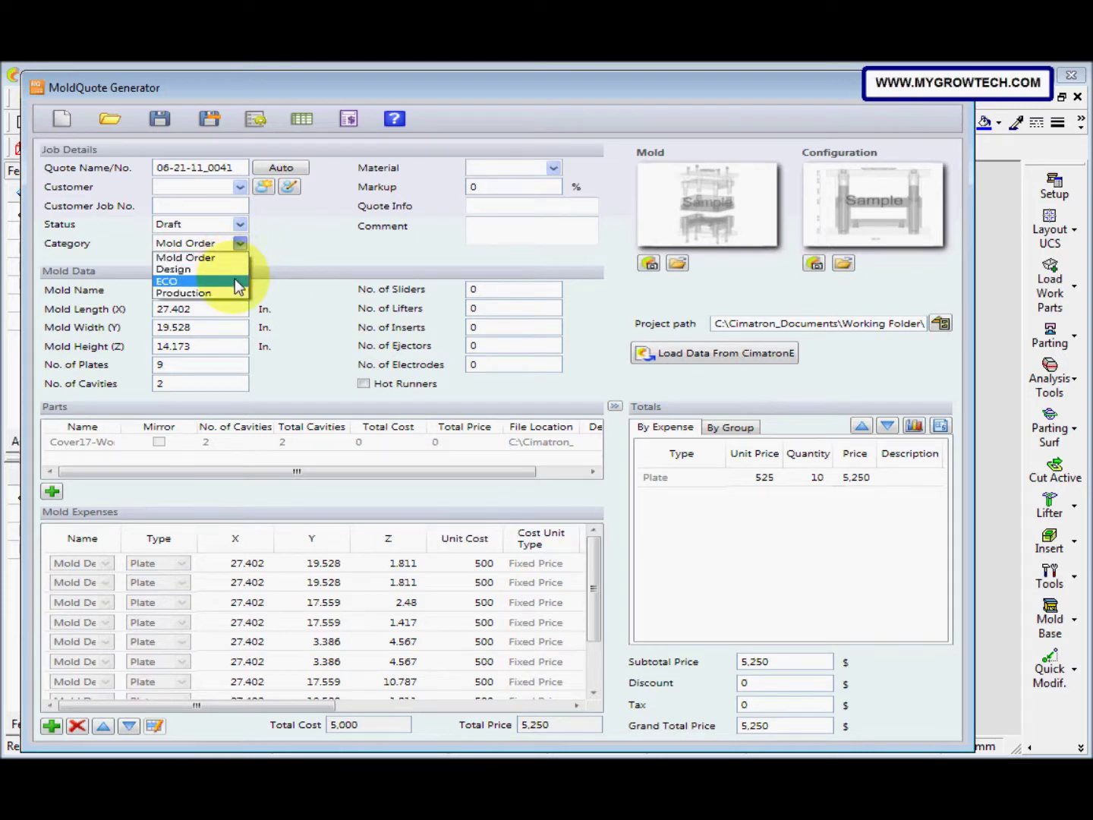
pyautogui.click(320, 239)
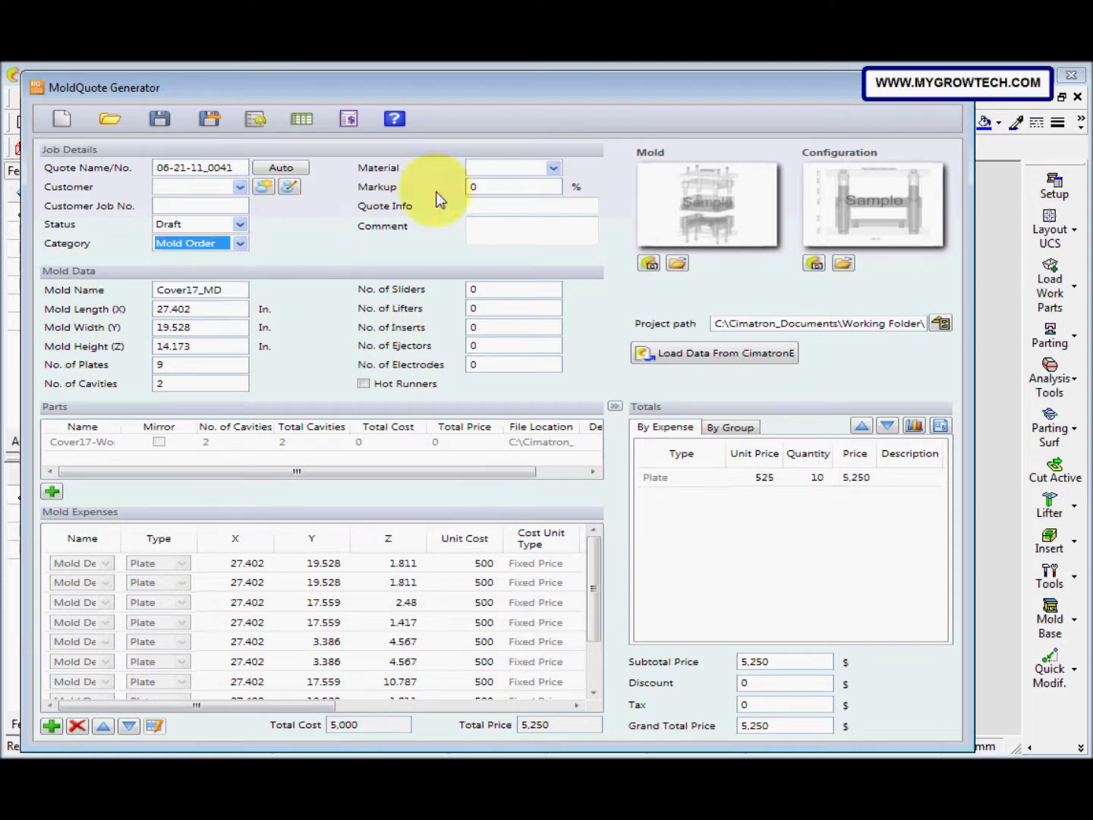
pyautogui.click(553, 168)
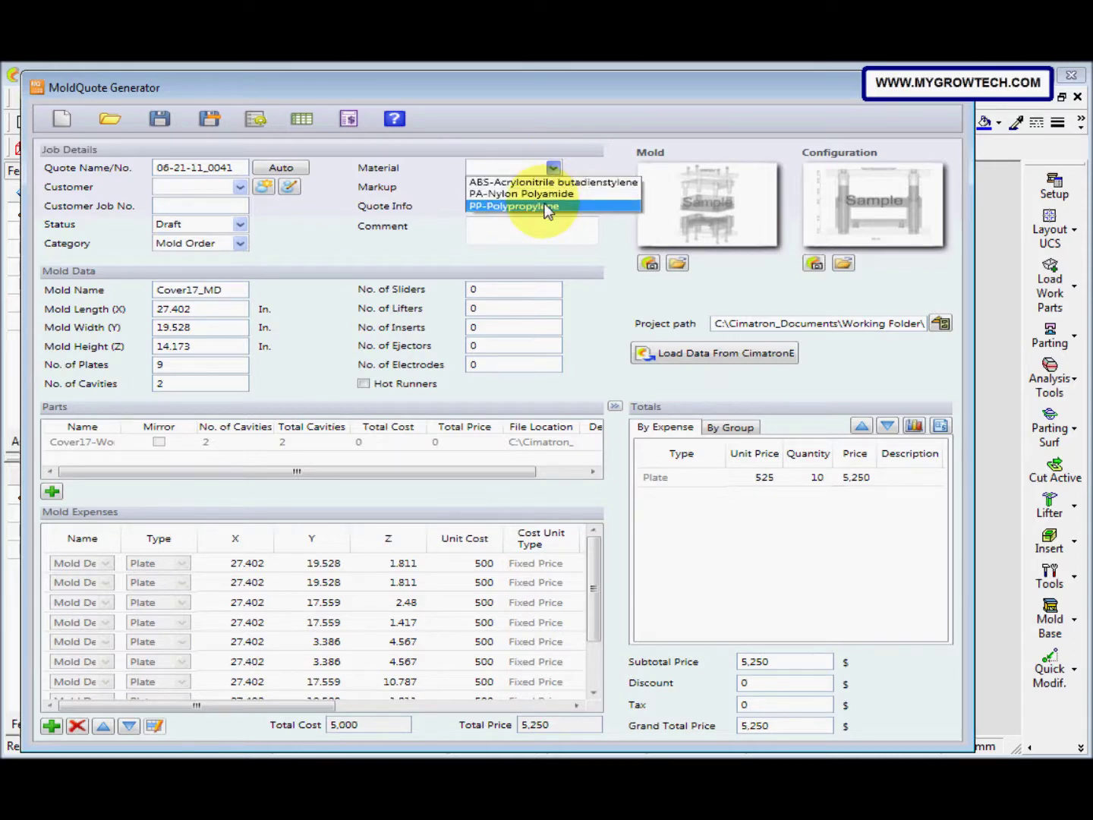
pyautogui.click(466, 240)
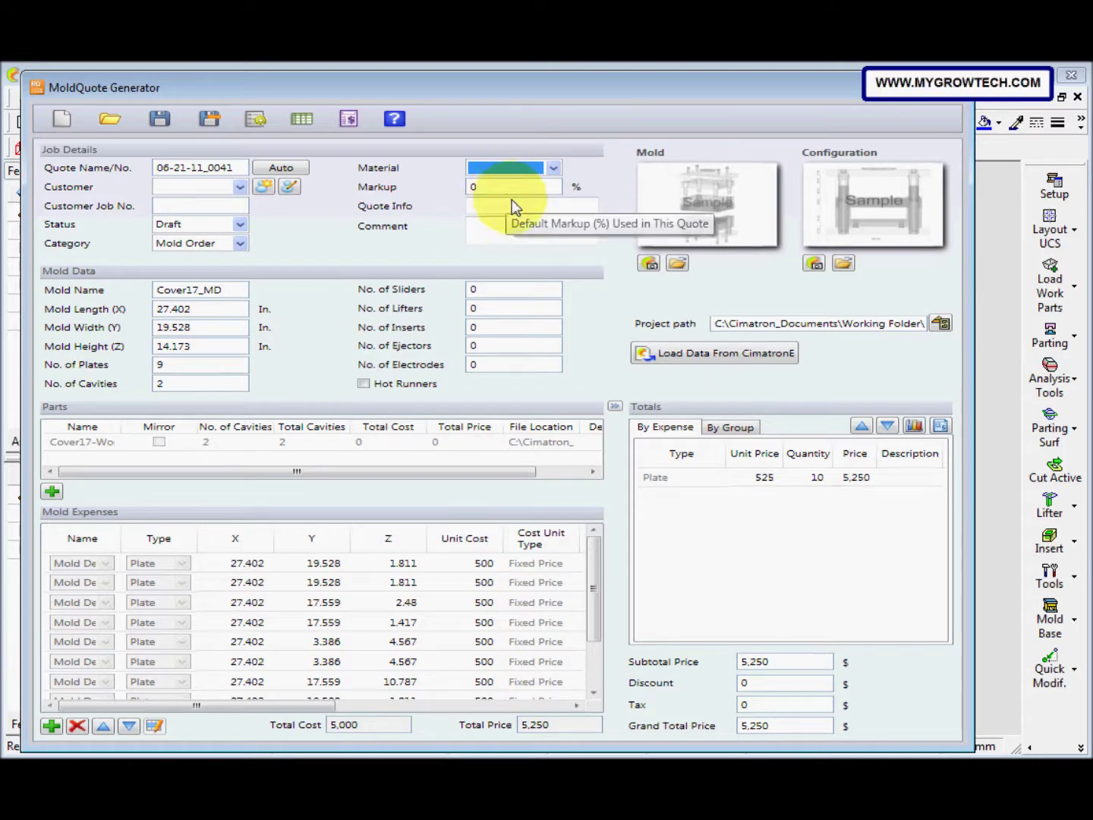
pyautogui.click(515, 226)
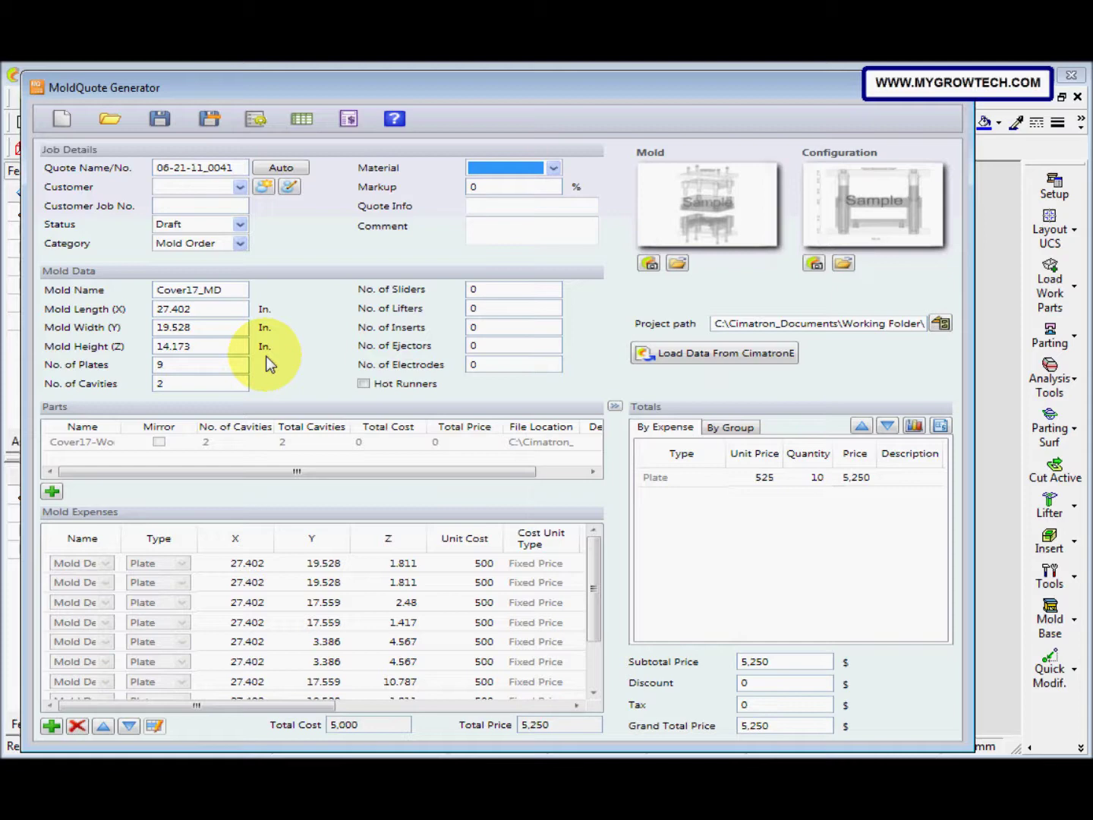
pyautogui.click(700, 356)
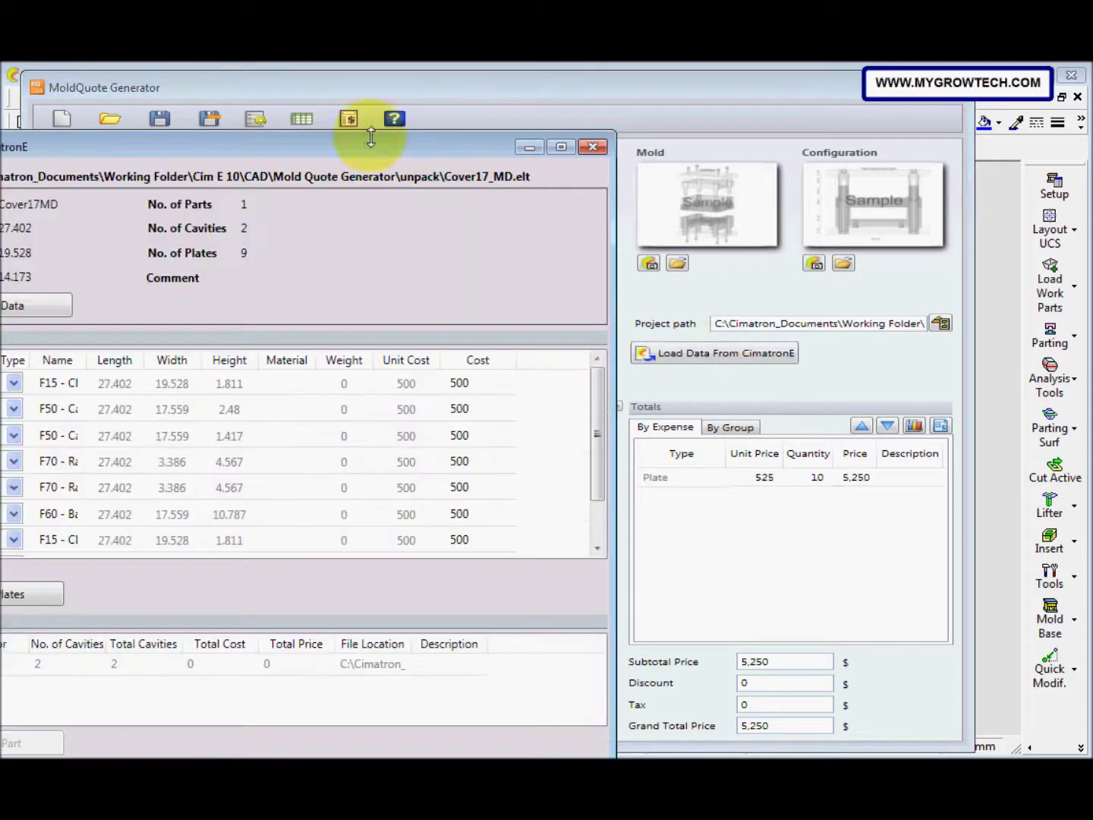
# Update mold data to 27.402 × 19.528 × 14.173 in., 9 plates, 2 cavities, and close the loader.
pyautogui.moveTo(353, 147); pyautogui.dragTo(630, 99)
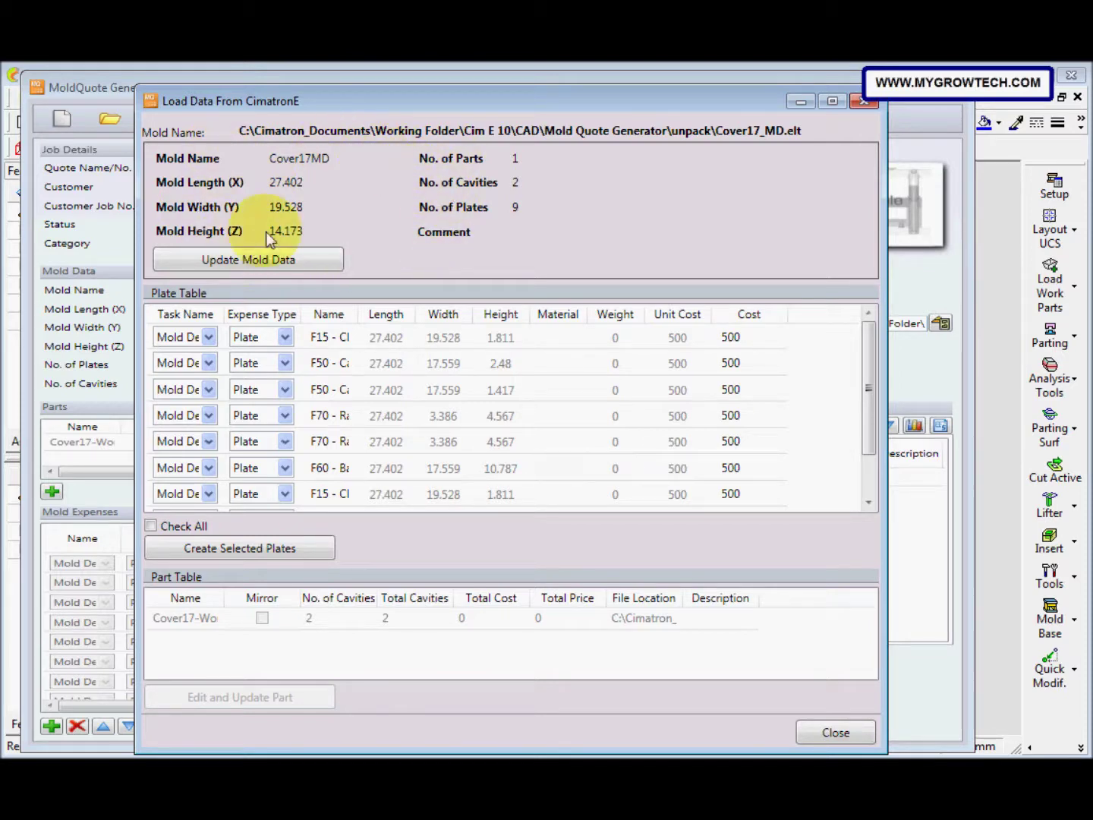
pyautogui.click(218, 262)
pyautogui.moveTo(510, 91); pyautogui.dragTo(642, 122)
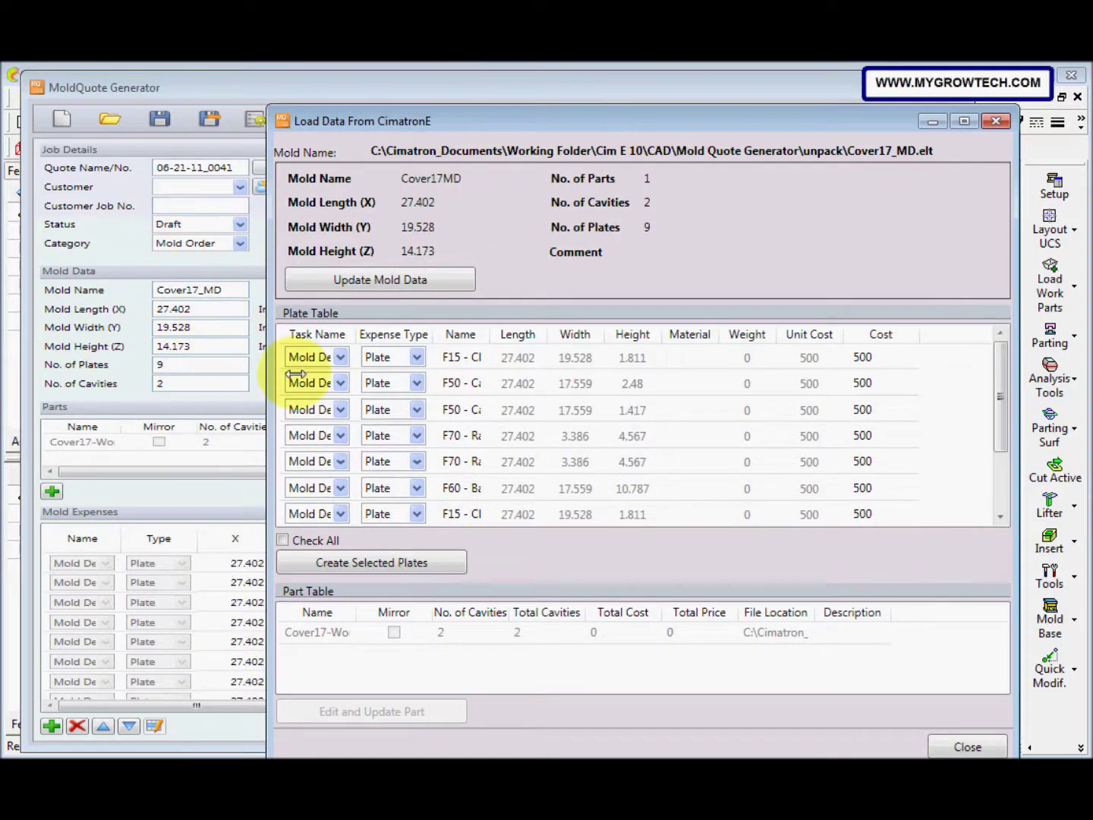
pyautogui.click(968, 746)
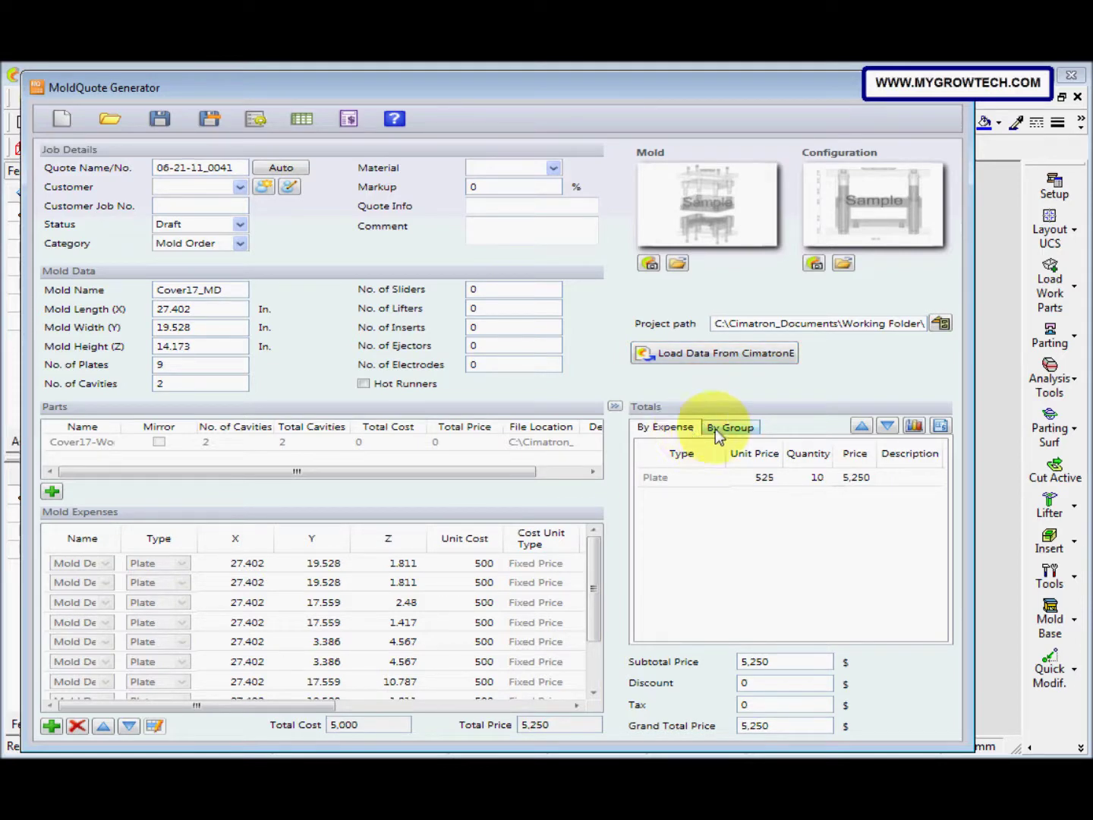
pyautogui.click(717, 433)
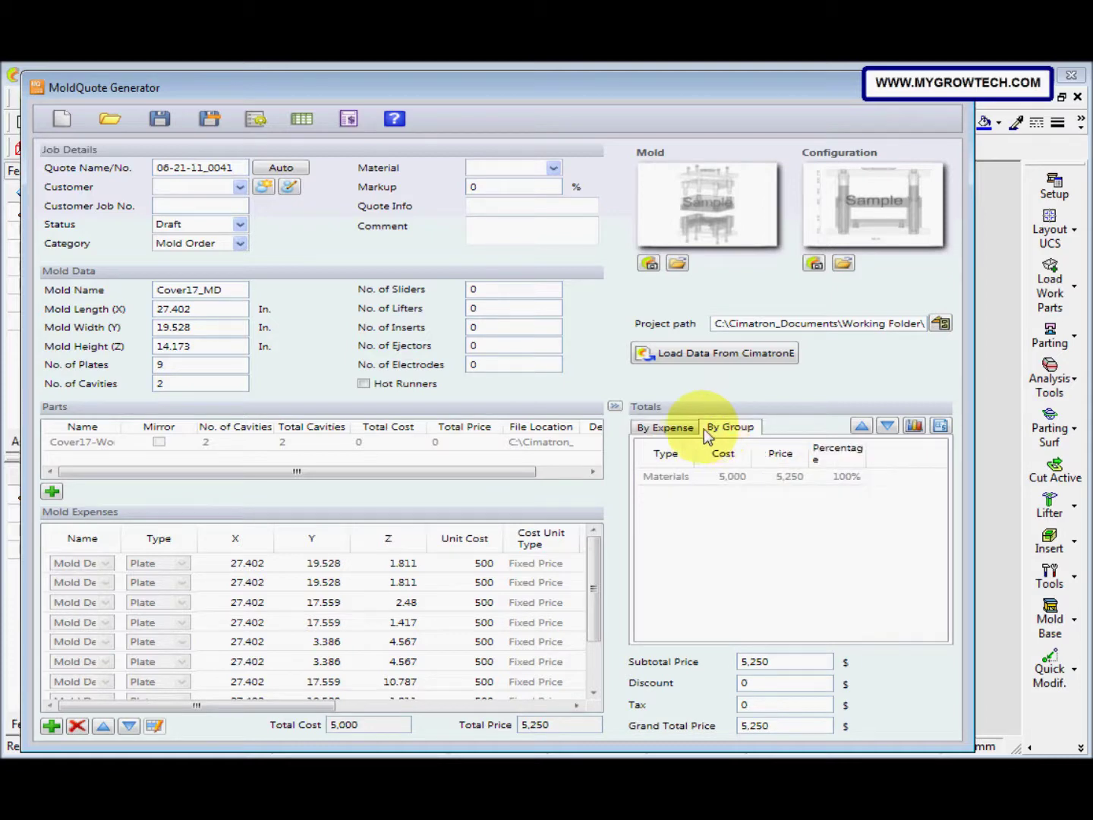
pyautogui.click(672, 430)
pyautogui.click(721, 435)
pyautogui.click(683, 428)
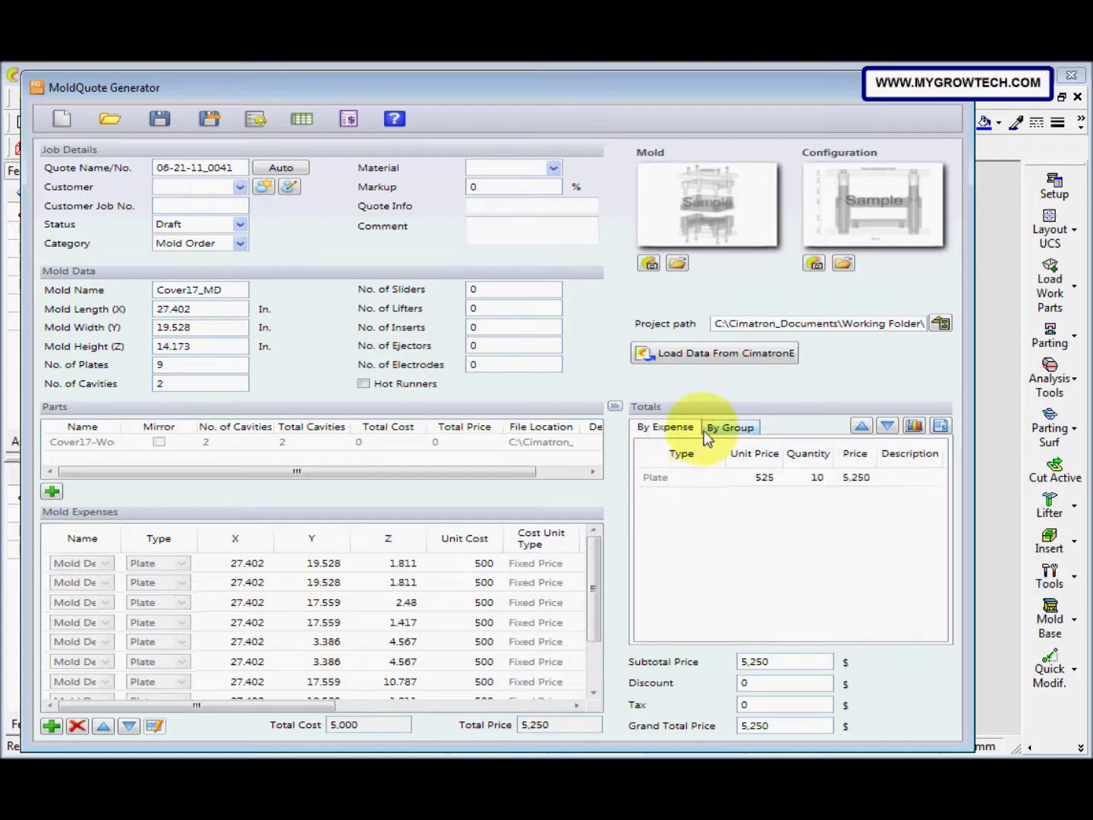
pyautogui.click(710, 433)
pyautogui.click(692, 437)
pyautogui.click(723, 435)
pyautogui.click(679, 430)
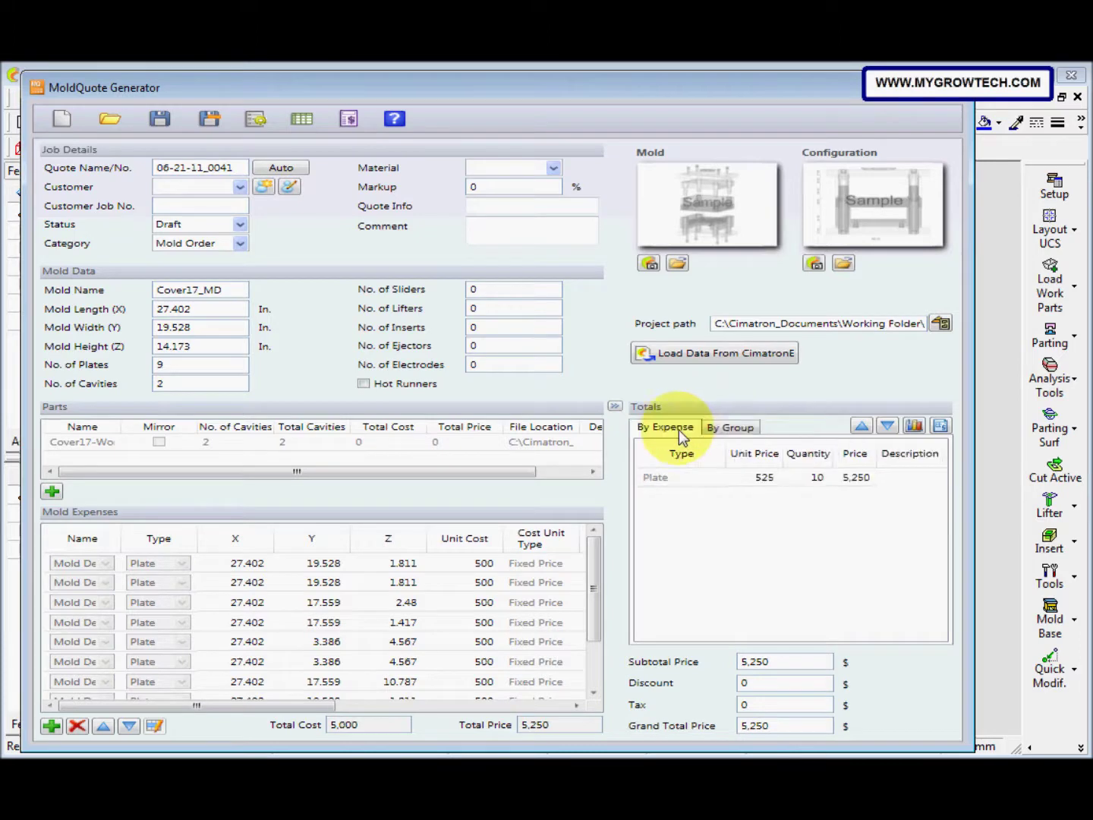
pyautogui.click(709, 426)
pyautogui.click(686, 429)
pyautogui.click(716, 434)
pyautogui.click(679, 434)
pyautogui.click(710, 432)
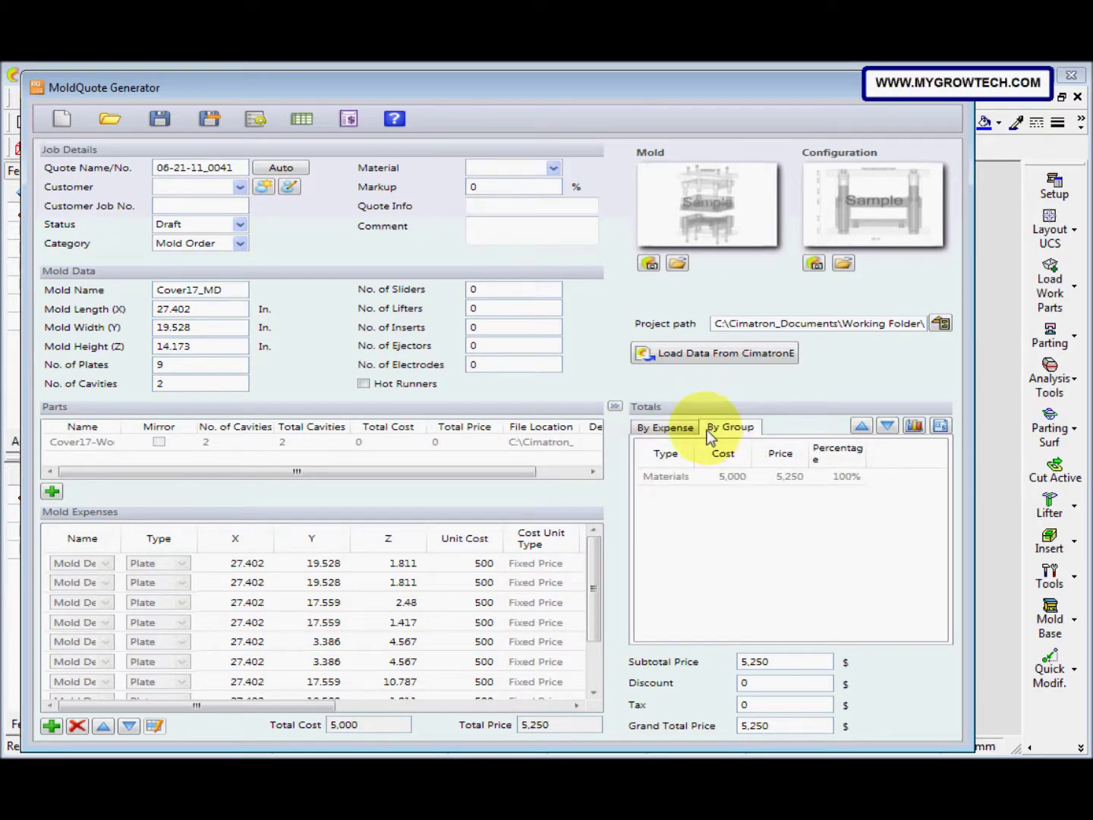
pyautogui.click(681, 430)
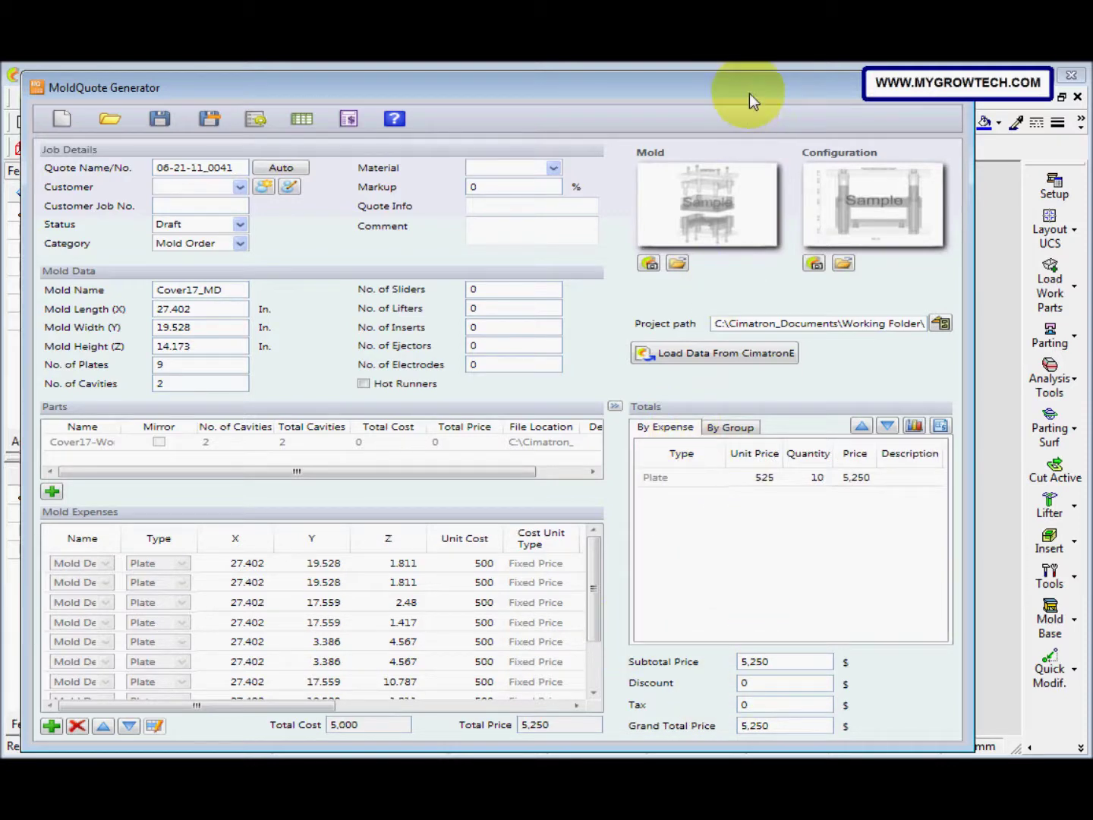
pyautogui.moveTo(749, 94)
pyautogui.mouseDown()
pyautogui.moveTo(748, 75)
pyautogui.moveTo(753, 84)
pyautogui.mouseUp()
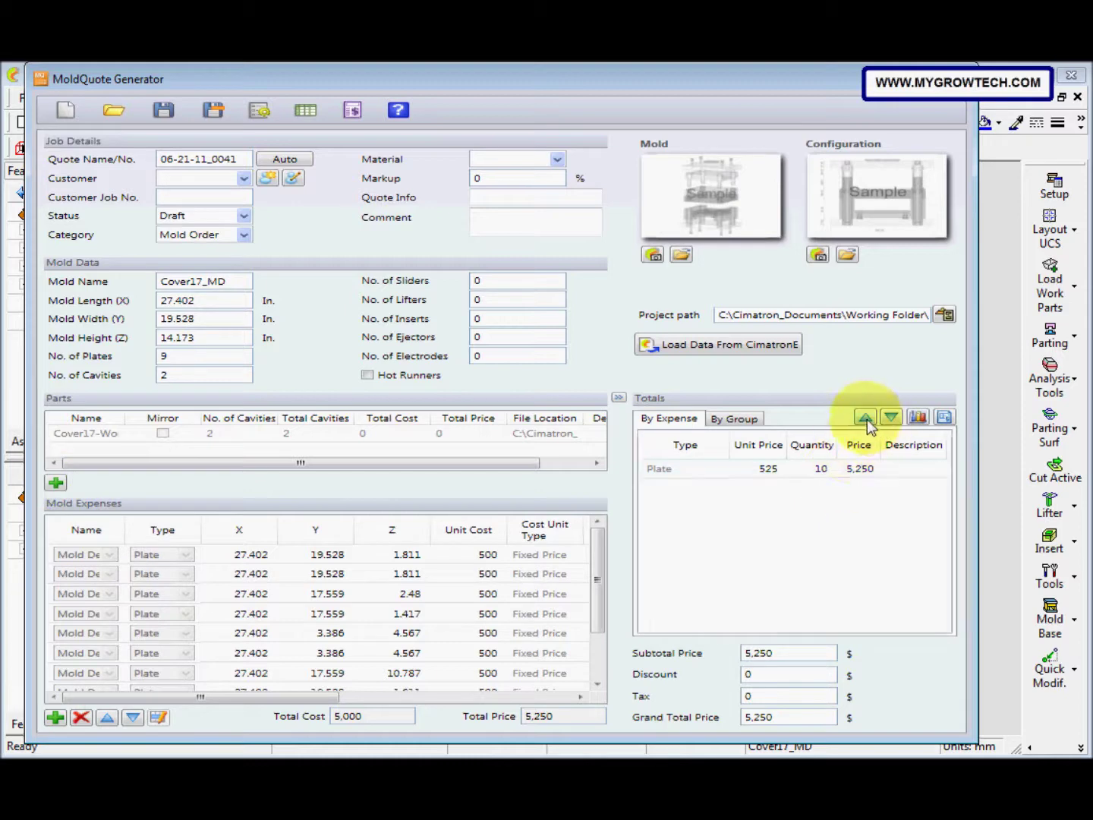
# Check the expense totals chart, then show actual cost 5,000 against quoted price 5,250.
pyautogui.click(917, 422)
pyautogui.moveTo(325, 188); pyautogui.dragTo(538, 171)
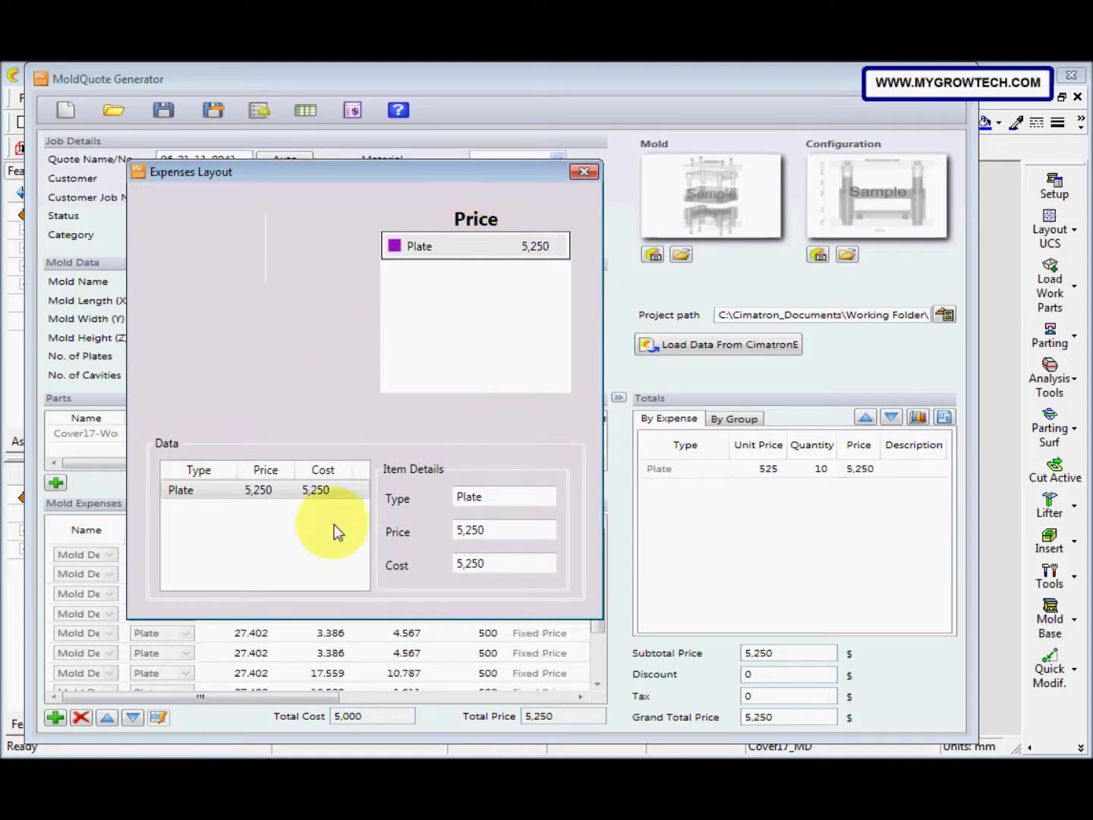
pyautogui.click(584, 171)
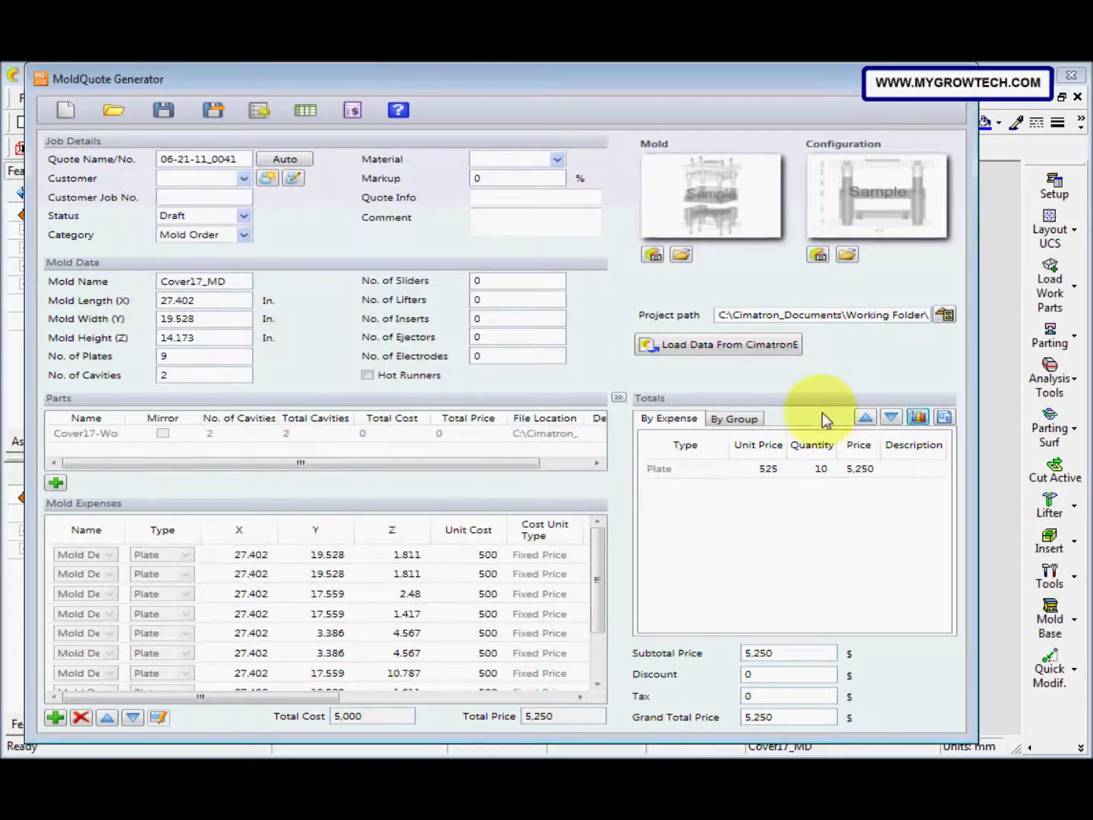
pyautogui.click(944, 417)
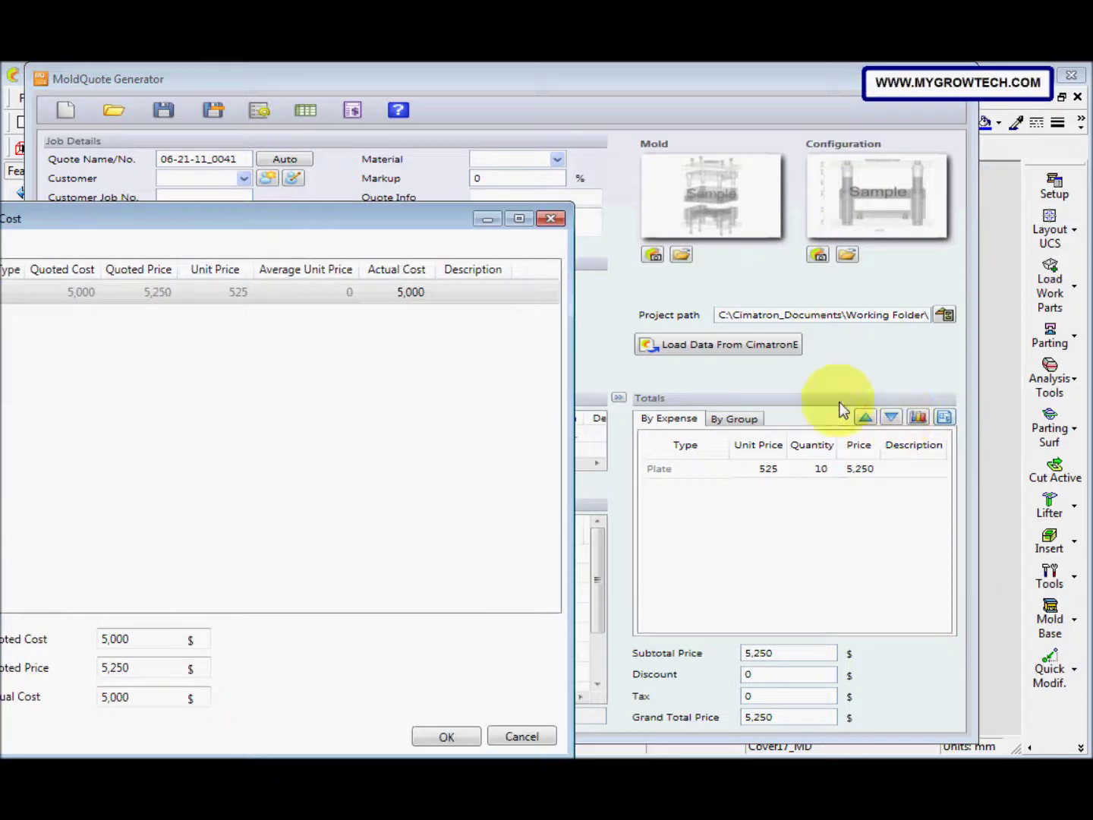